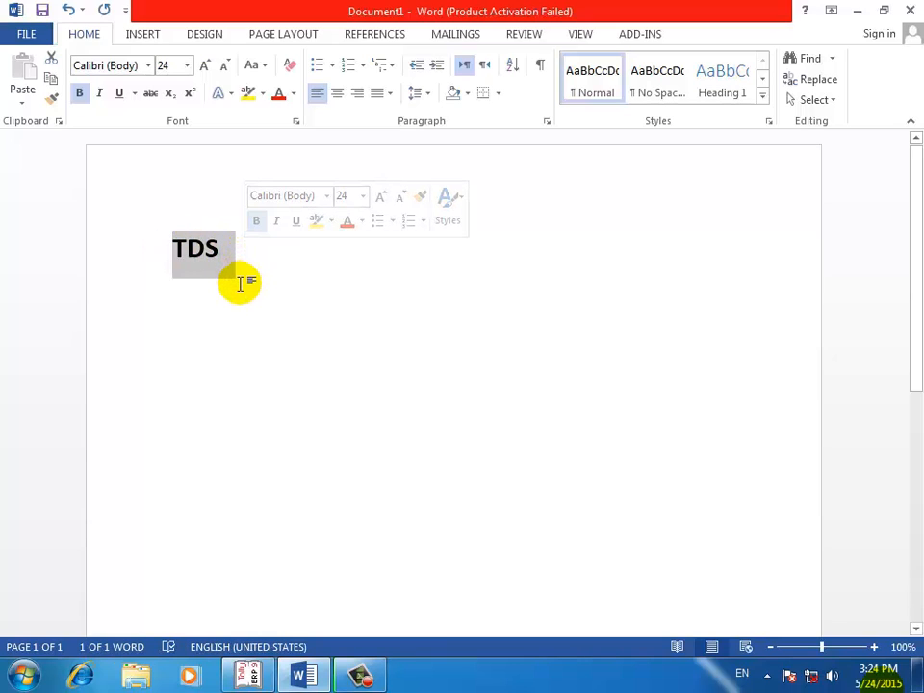
# - Extend the TDS heading to read "TDS ➔TAX DEDUCTED AT SOURSE", using an arrow symbol, and start a new line
pyautogui.click(229, 250)
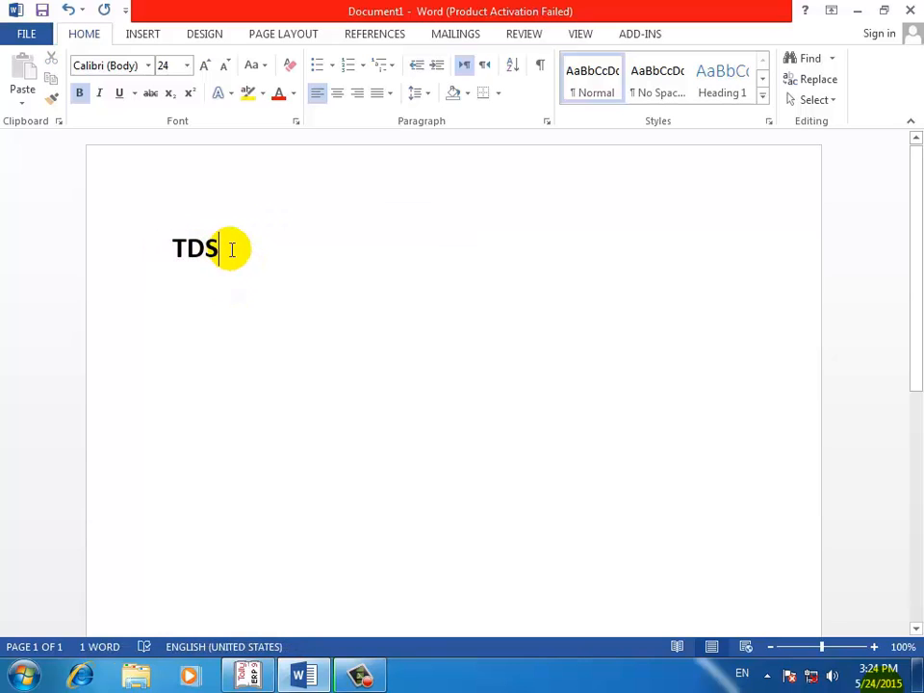
pyautogui.write('==')
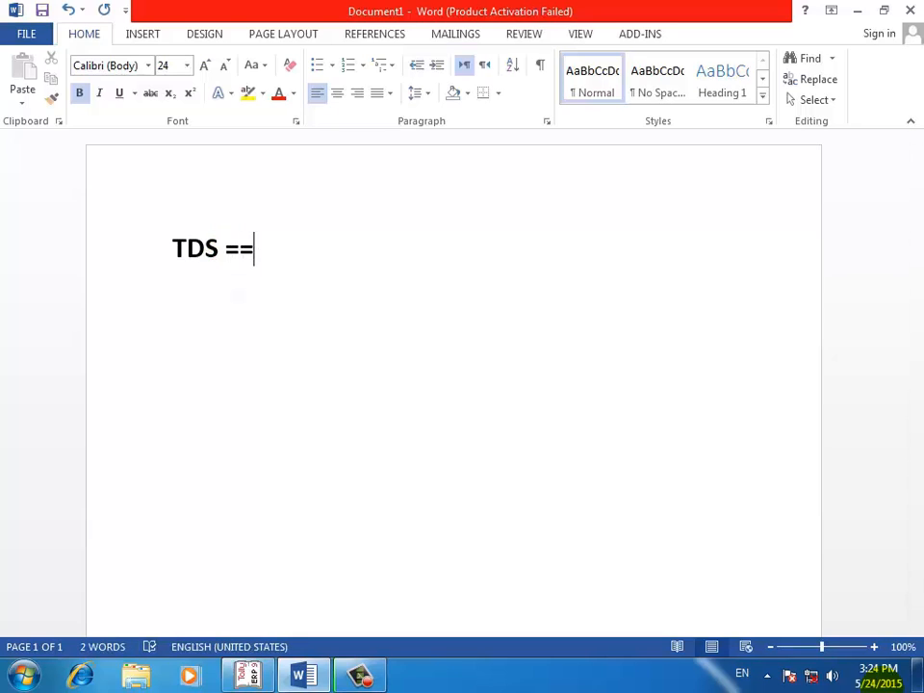
pyautogui.write('>TAX')
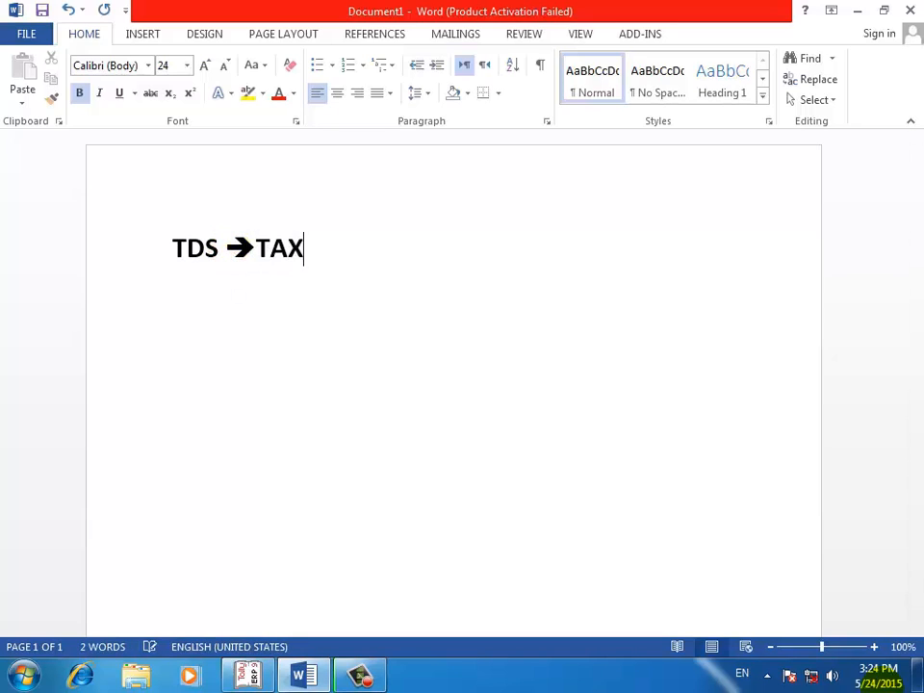
pyautogui.write(' DEDUCT')
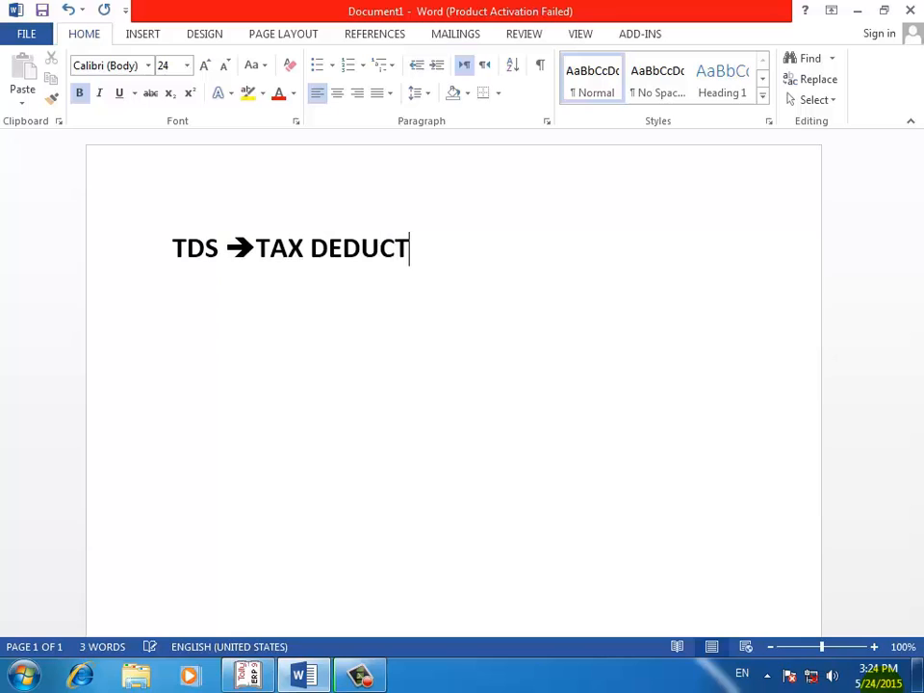
pyautogui.write('ED AT SOURSE')
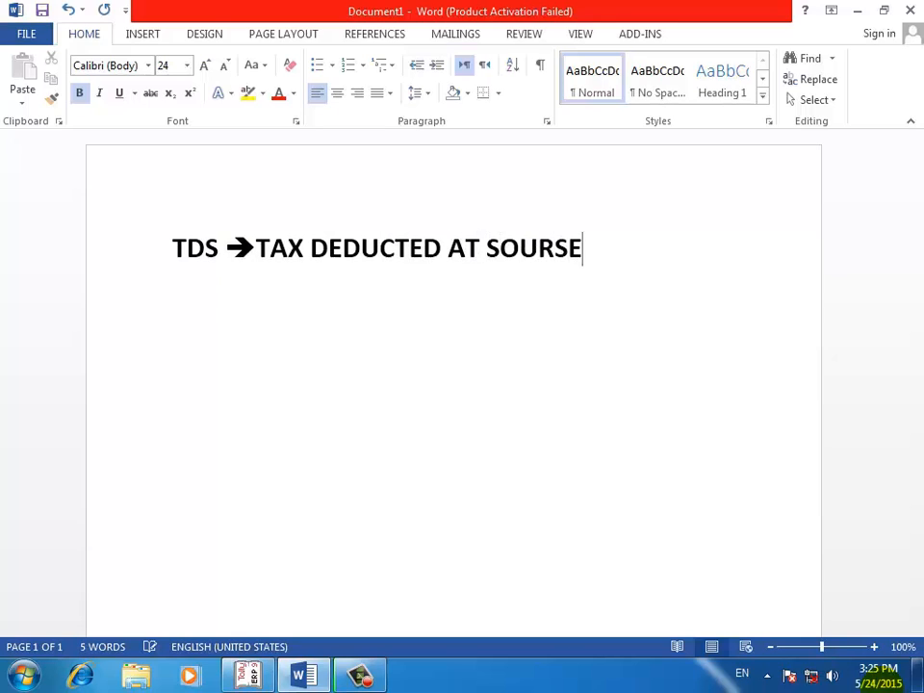
pyautogui.press('Return')
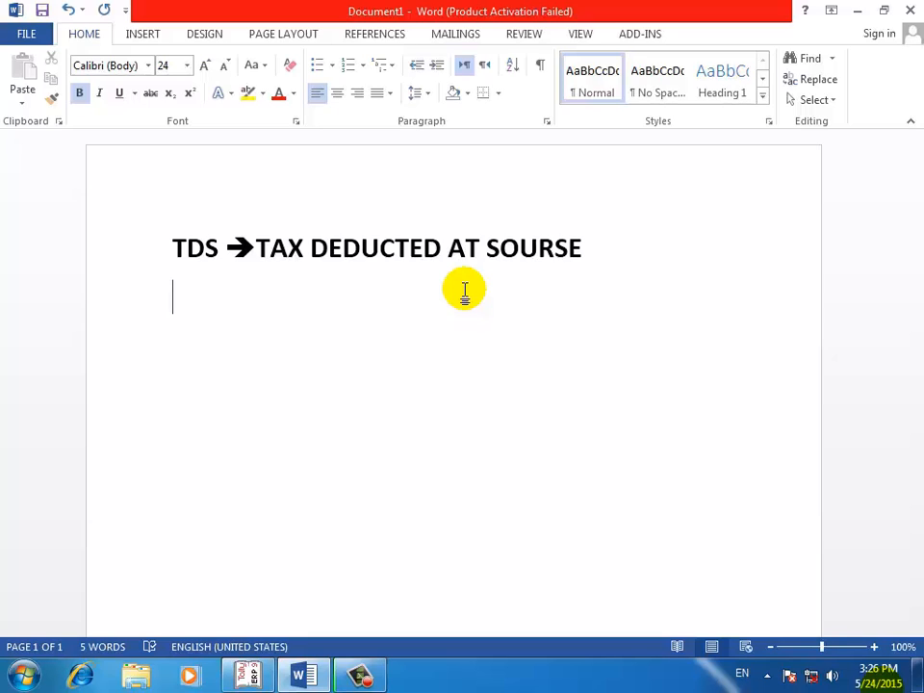
# - Add the line "JOURNAL" below the TDS heading
pyautogui.write('JOURNA')
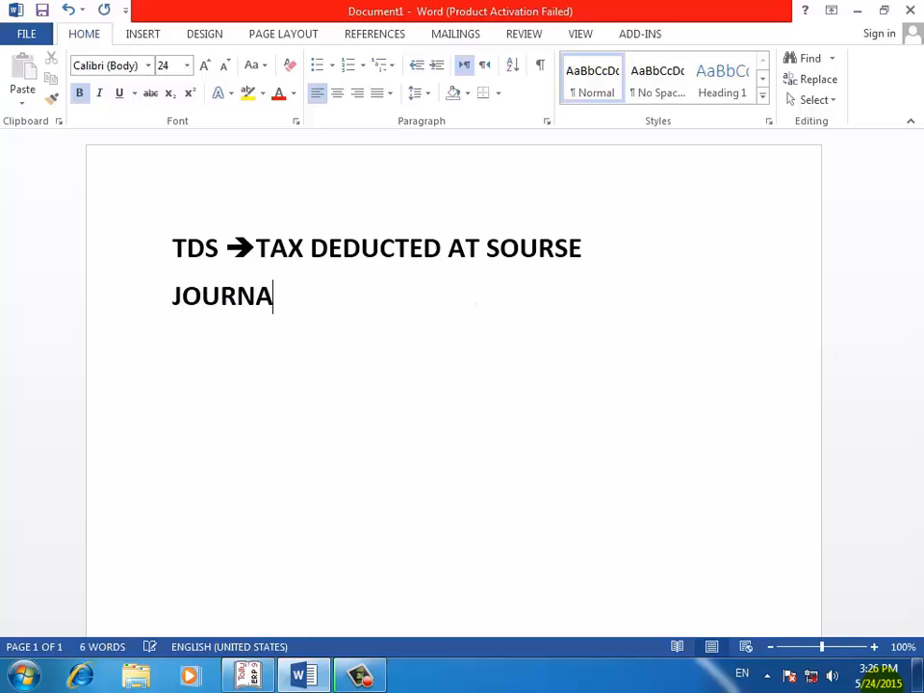
pyautogui.write('L')
pyautogui.press('Return')
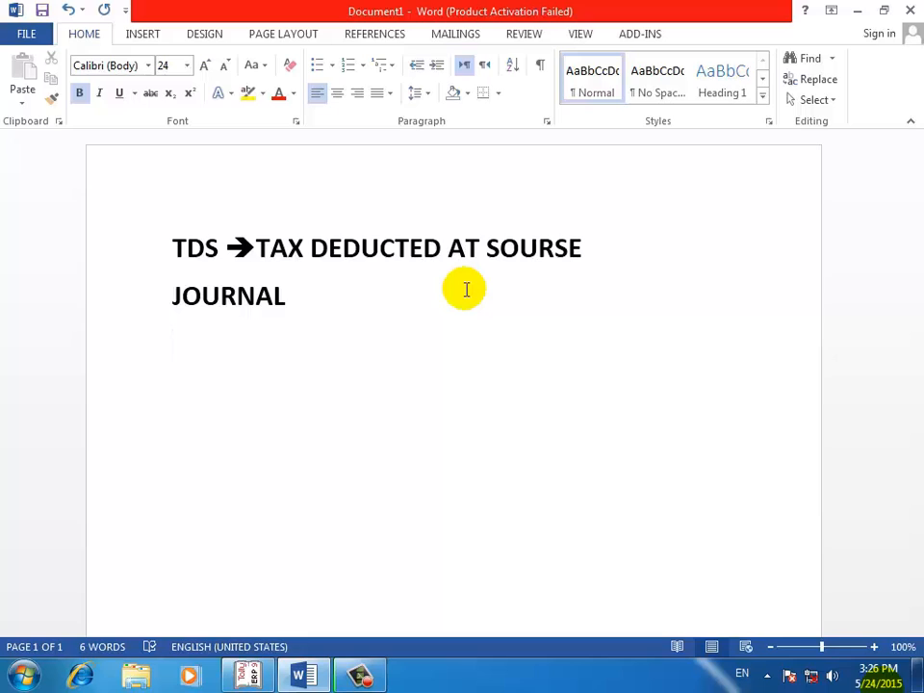
# - Write the debit line "DR➔ RENT" under JOURNAL, with the amount 200000 in a tabbed column
pyautogui.write('DR==> ')
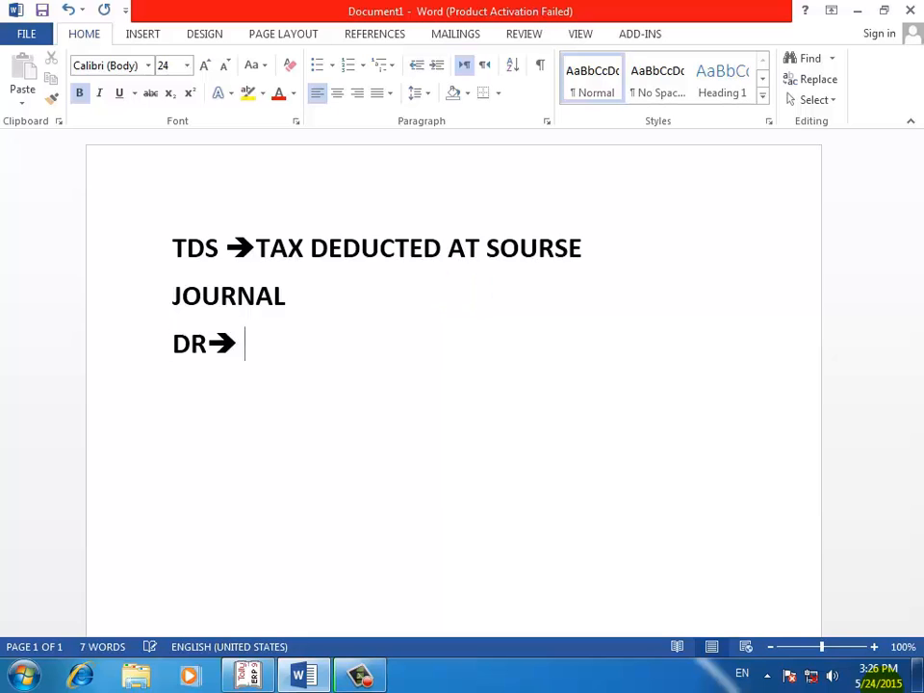
pyautogui.write('RENT')
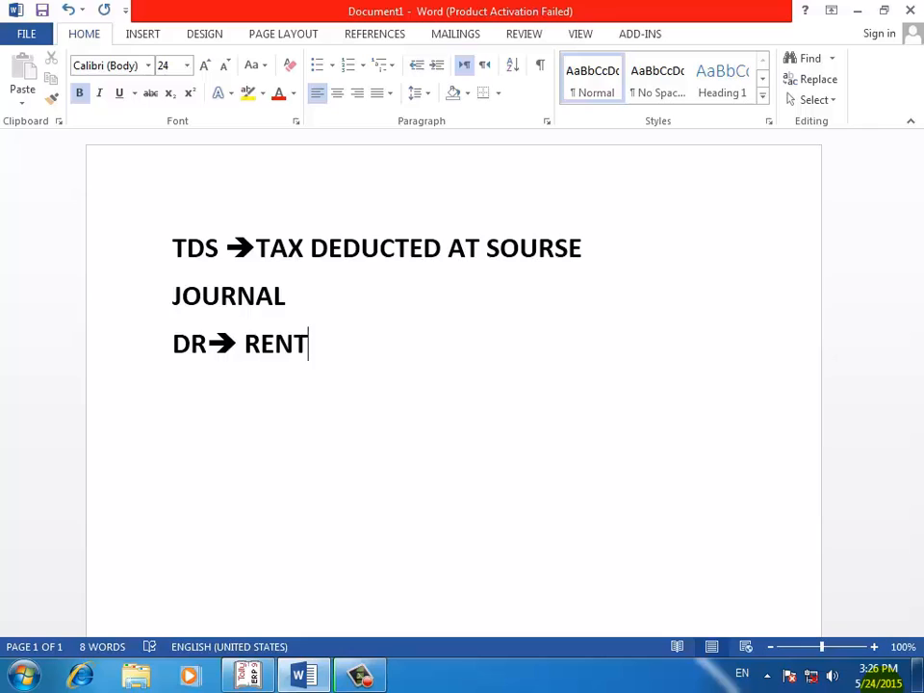
pyautogui.press('Tab')
pyautogui.press('Tab')
pyautogui.press('Tab')
pyautogui.press('Tab')
pyautogui.press('Tab')
pyautogui.press('Tab')
pyautogui.write('2000')
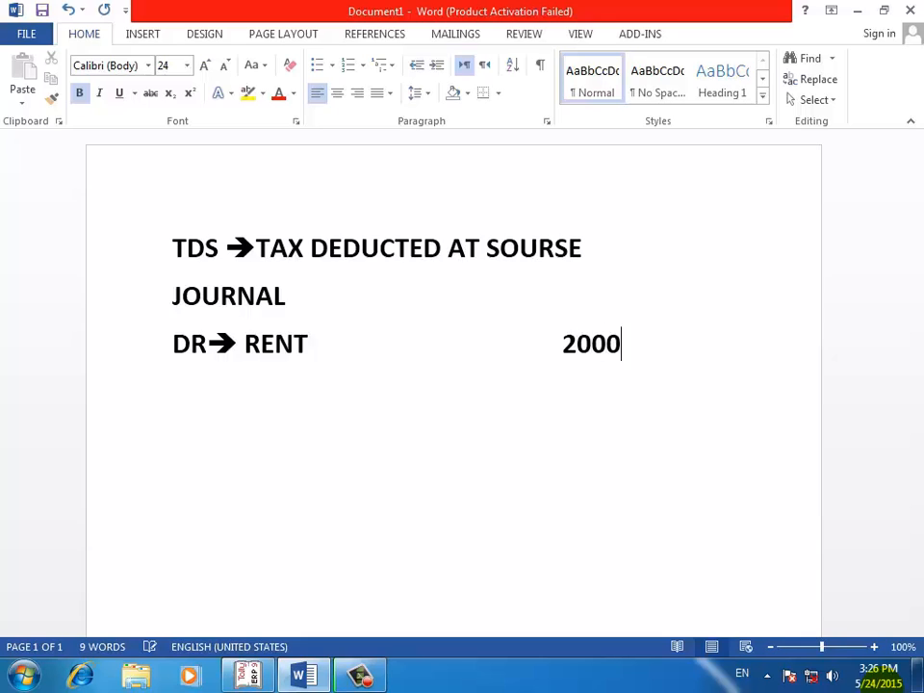
pyautogui.write('00')
pyautogui.press('Return')
# - Write a credit line beginning "CR➔" with the landlord's name and the amount 160000 aligned under the rent amount
pyautogui.write('CR')
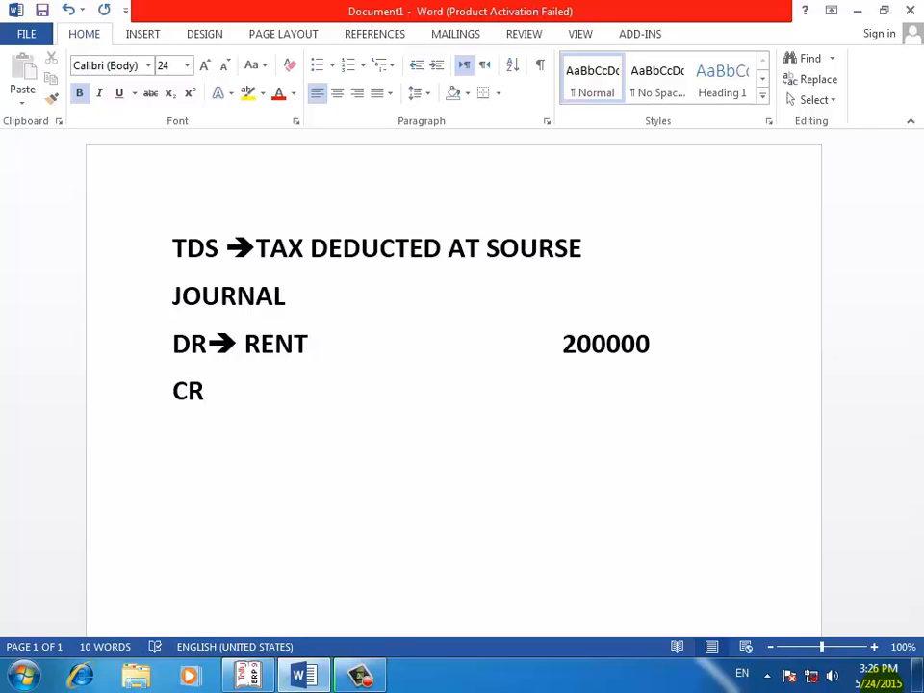
pyautogui.write('==>')
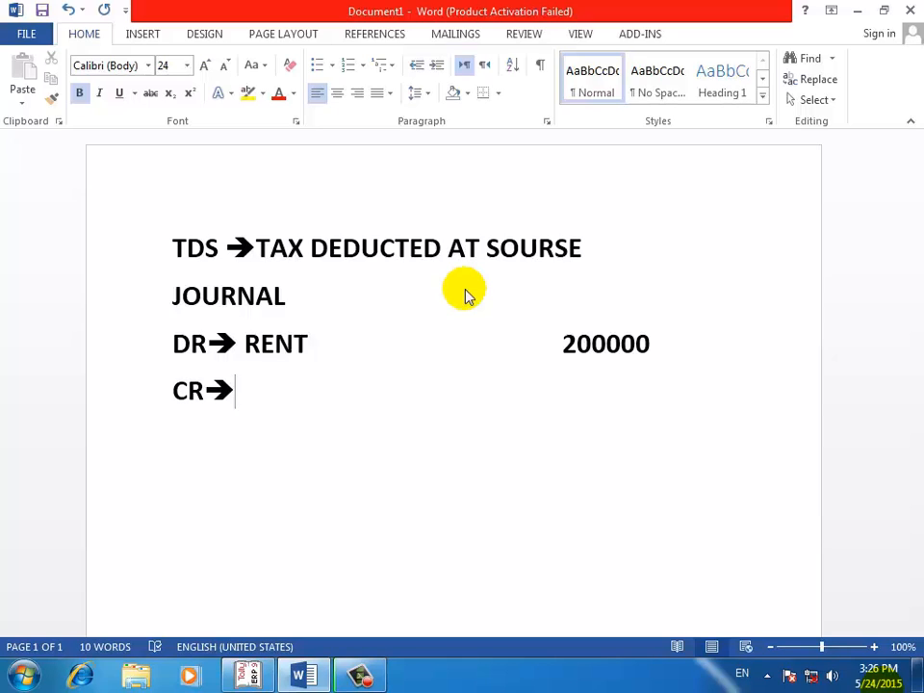
pyautogui.write('P')
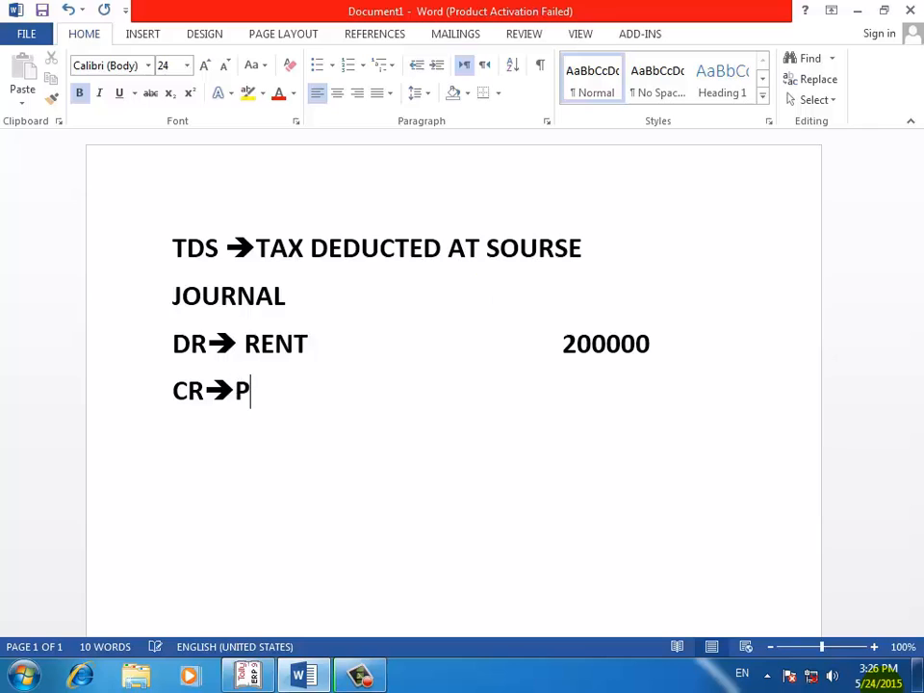
pyautogui.write('RASAD')
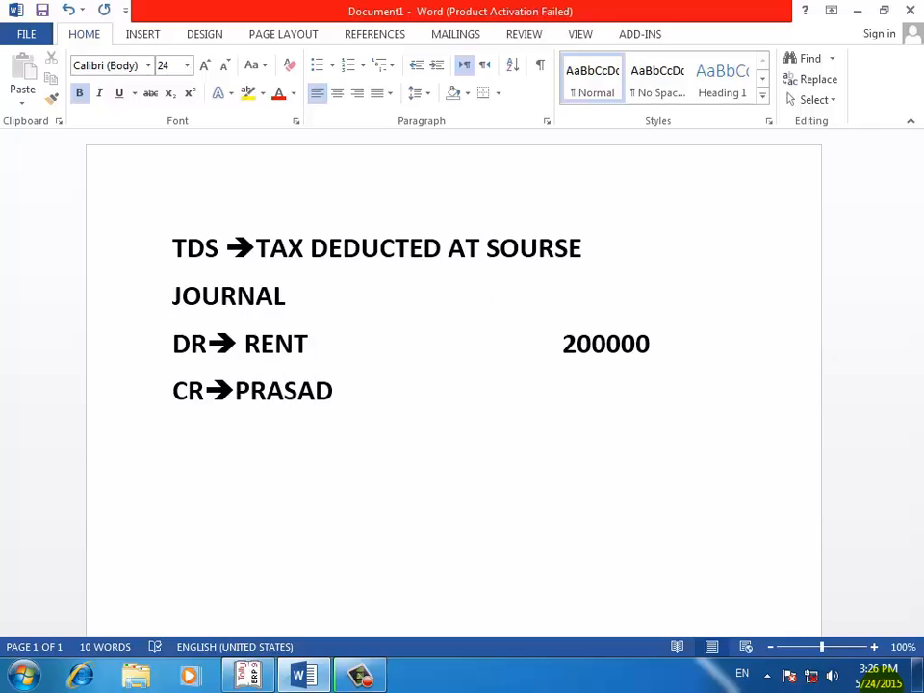
pyautogui.press('Tab')
pyautogui.press('Tab')
pyautogui.press('Tab')
pyautogui.press('Tab')
pyautogui.press('Tab')
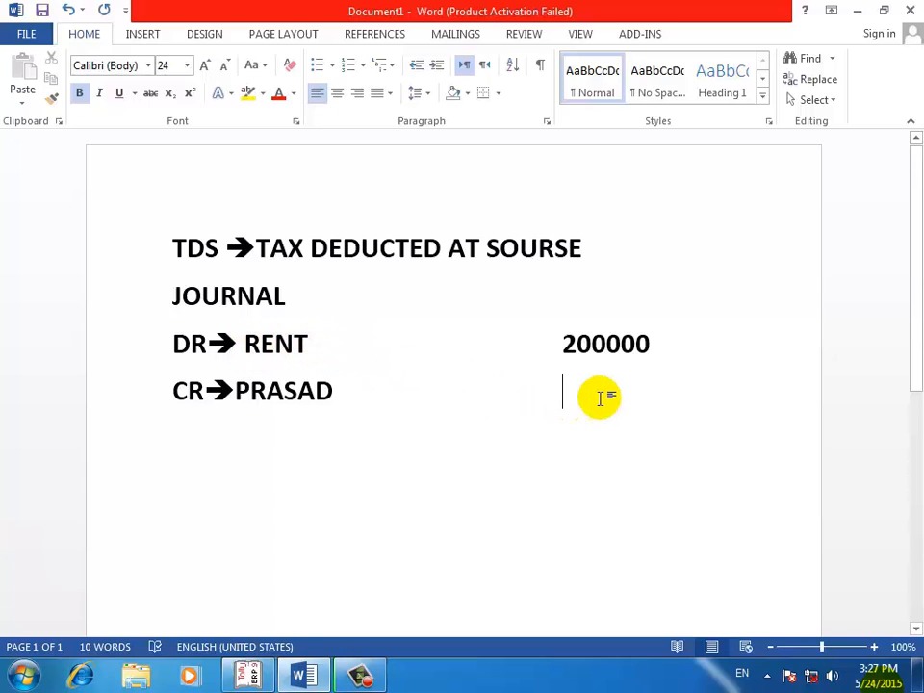
pyautogui.write('160')
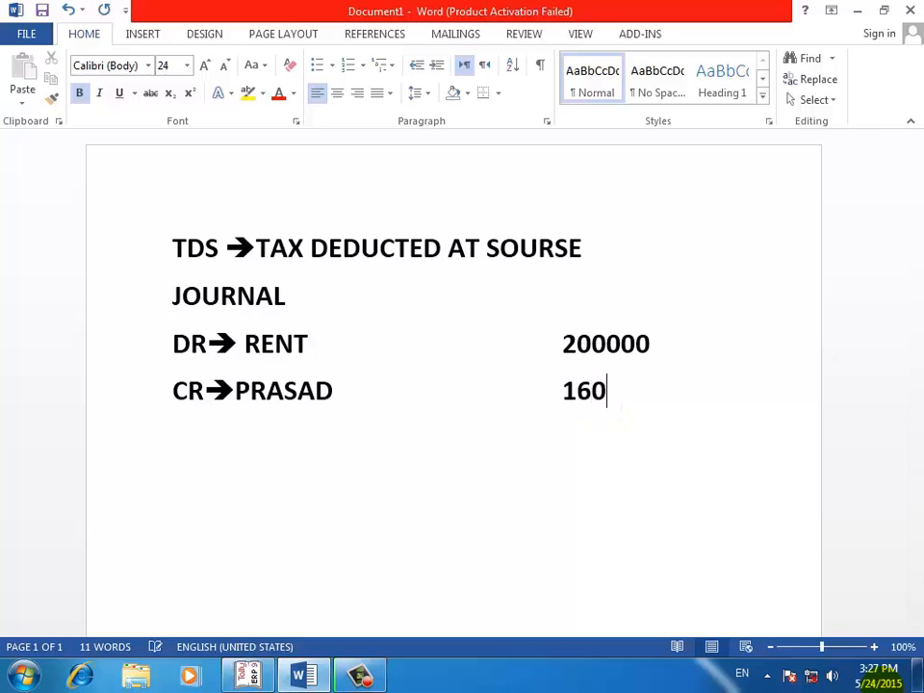
pyautogui.write('000')
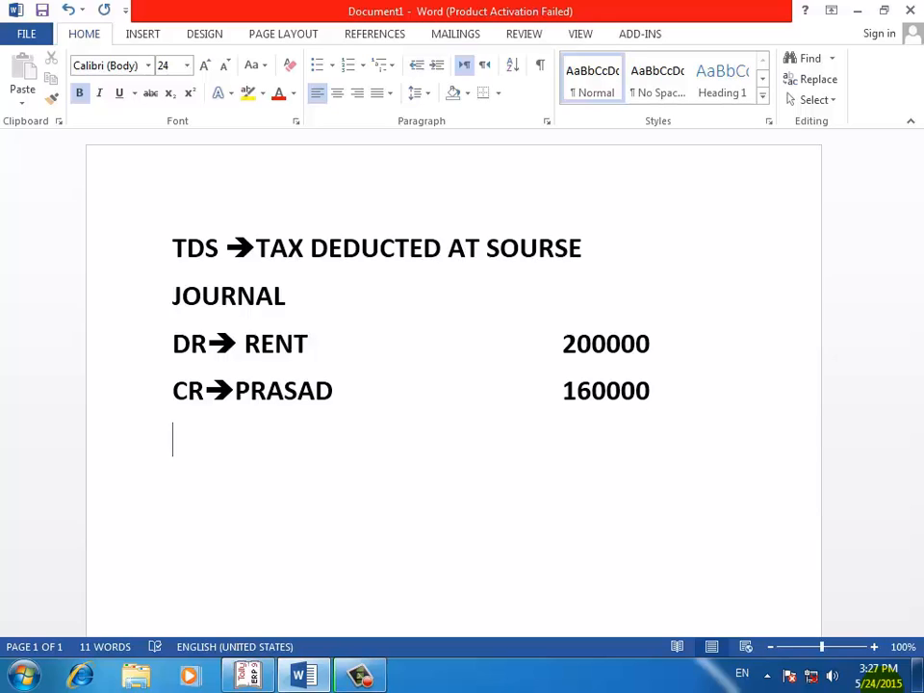
# - Add the second credit line "CR➔TDS ON RENT" with 40000 aligned in the amount column
pyautogui.write('CR=')
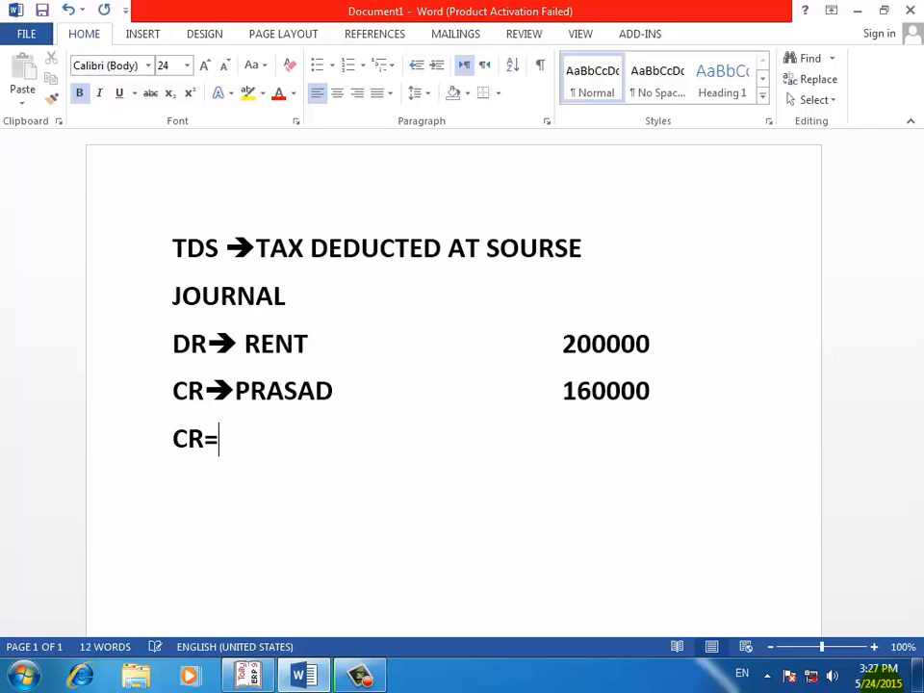
pyautogui.write('=>')
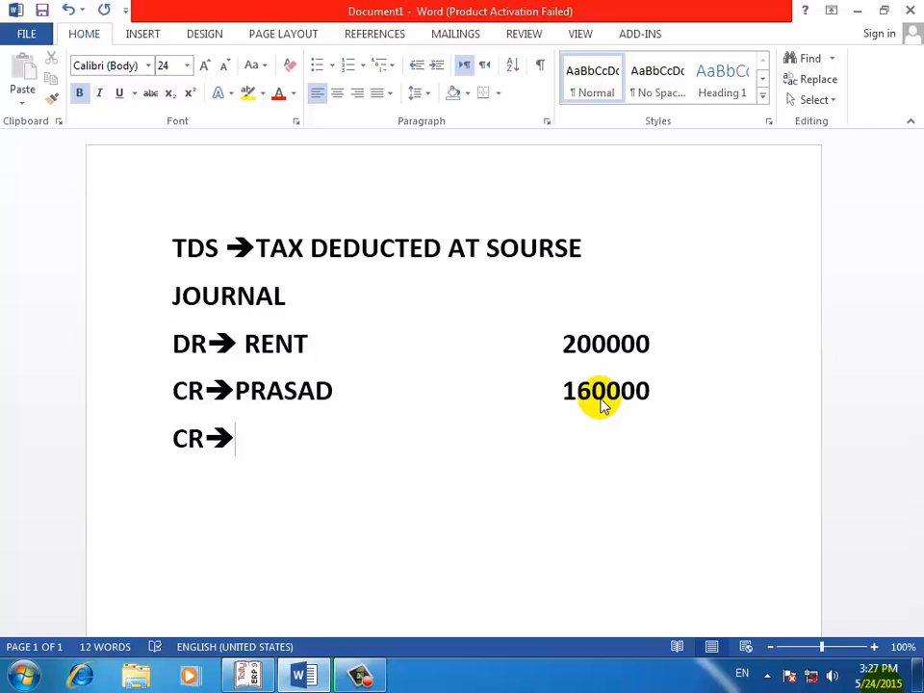
pyautogui.write('TDS ')
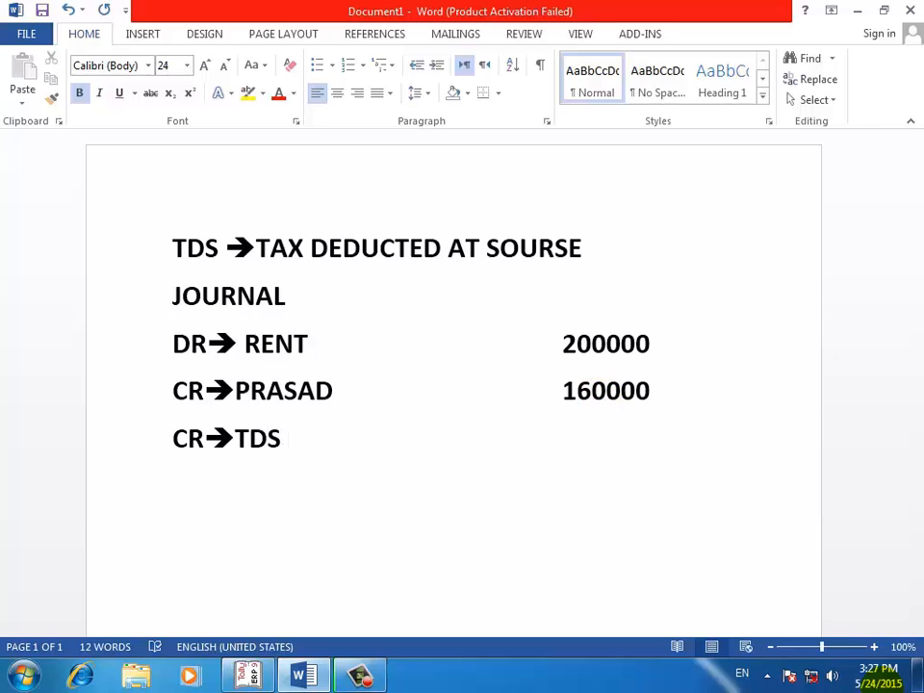
pyautogui.write('ON RENT')
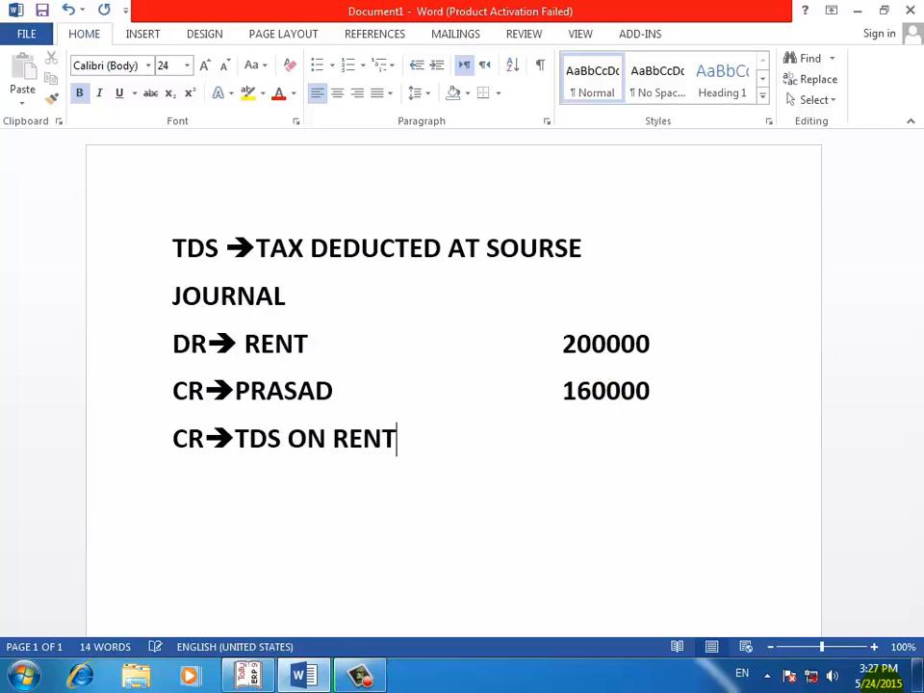
pyautogui.press('Tab')
pyautogui.press('Tab')
pyautogui.press('Tab')
pyautogui.press('Tab')
pyautogui.write('40000')
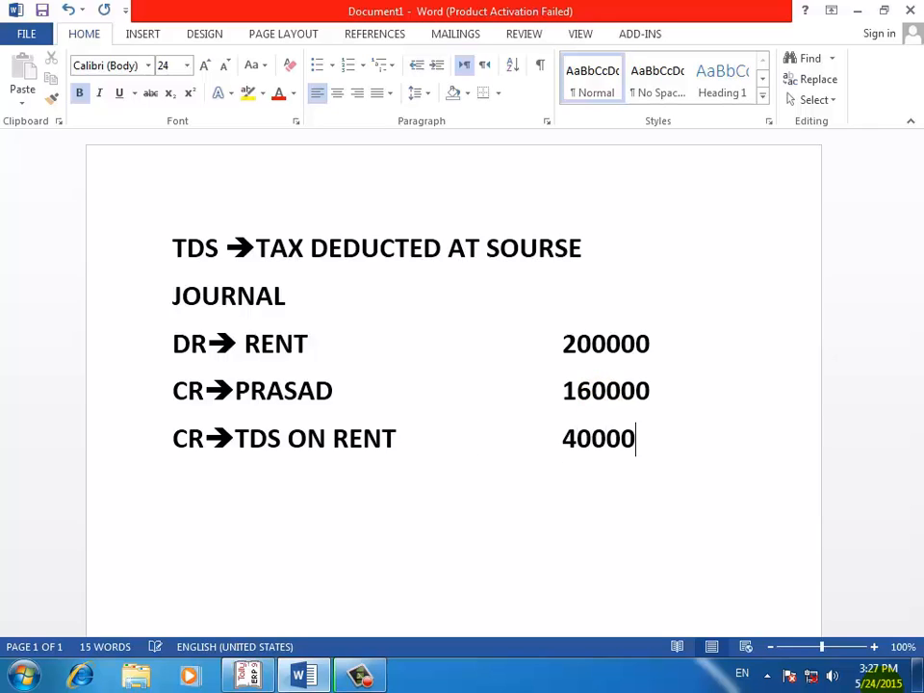
pyautogui.press('Return')
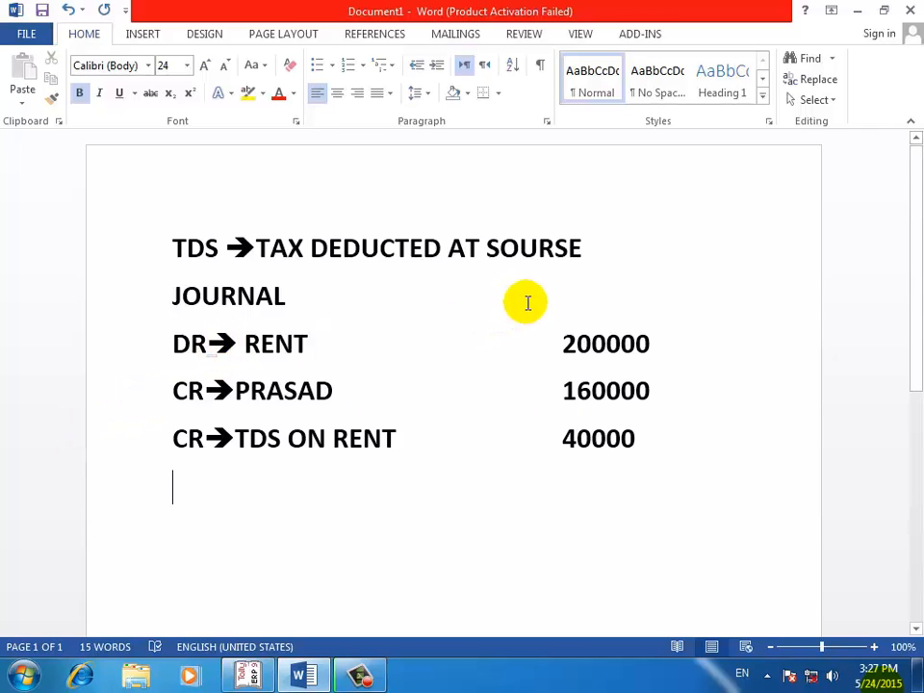
pyautogui.moveTo(555, 340); pyautogui.dragTo(667, 341)
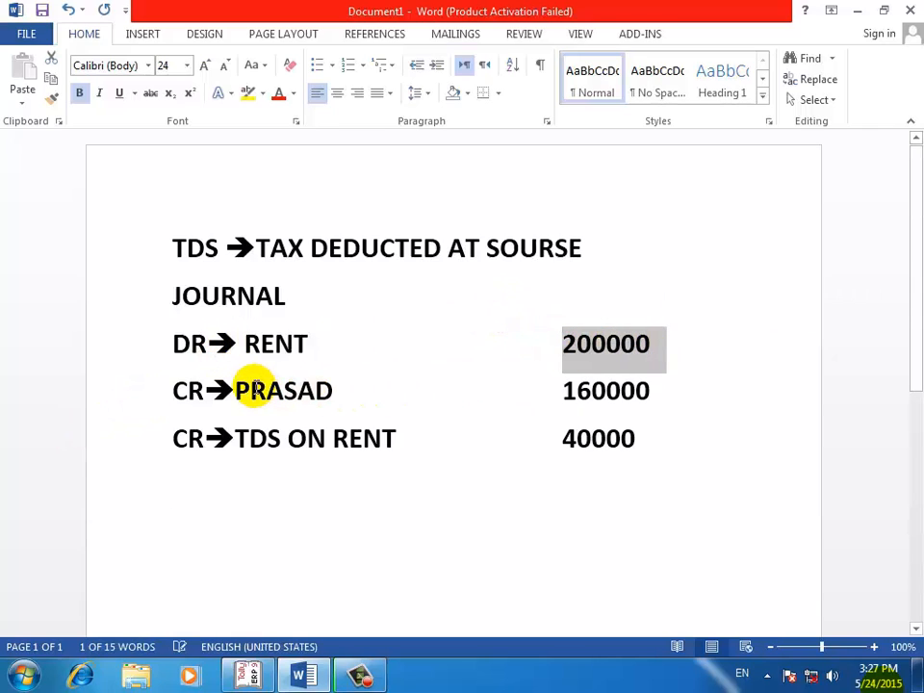
pyautogui.click(250, 390)
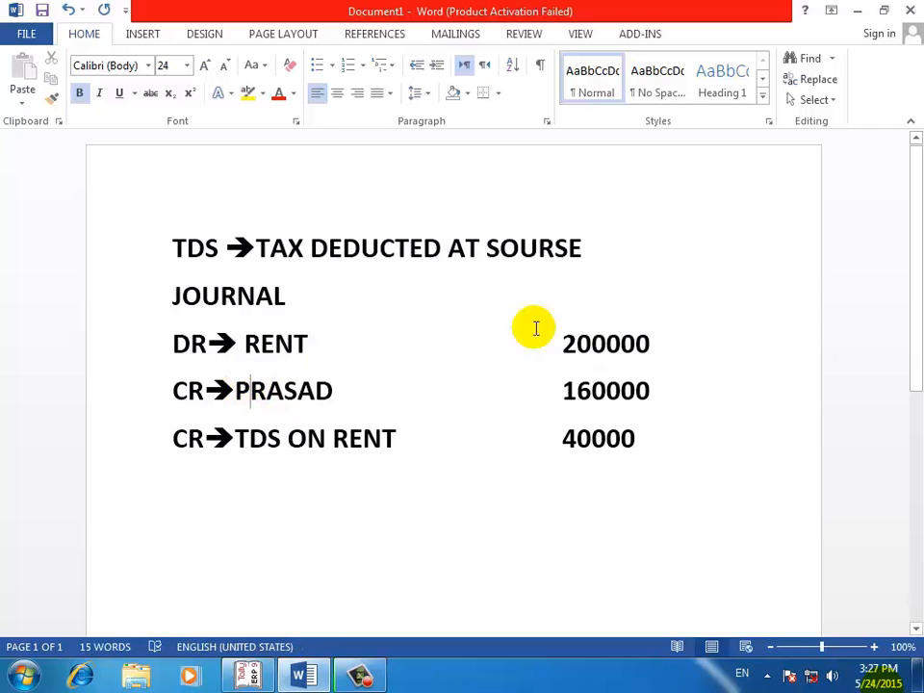
pyautogui.click(237, 391)
pyautogui.moveTo(246, 392); pyautogui.dragTo(667, 402)
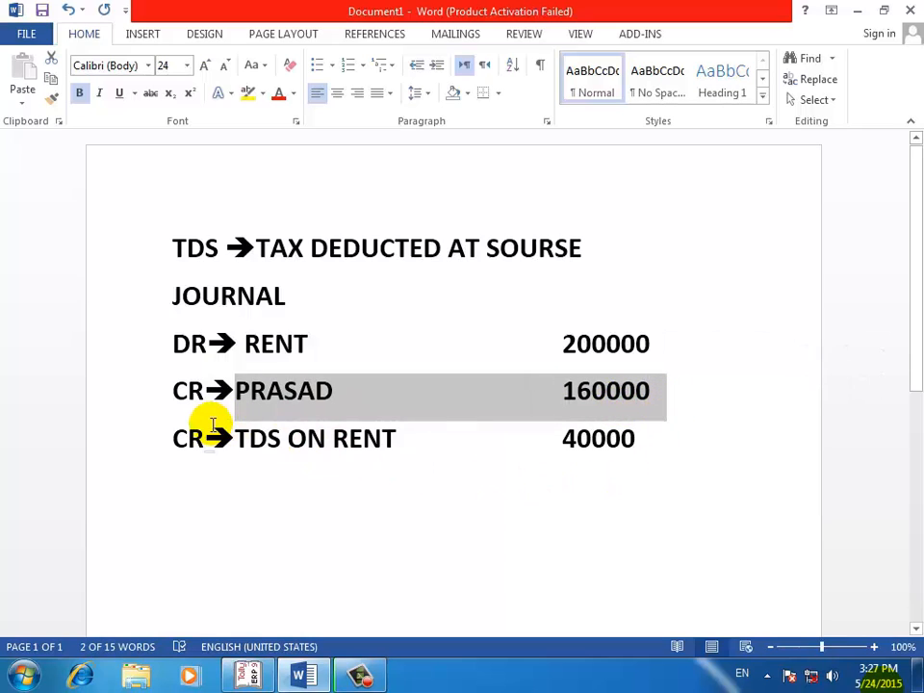
pyautogui.moveTo(234, 438); pyautogui.dragTo(653, 448)
pyautogui.click(653, 447)
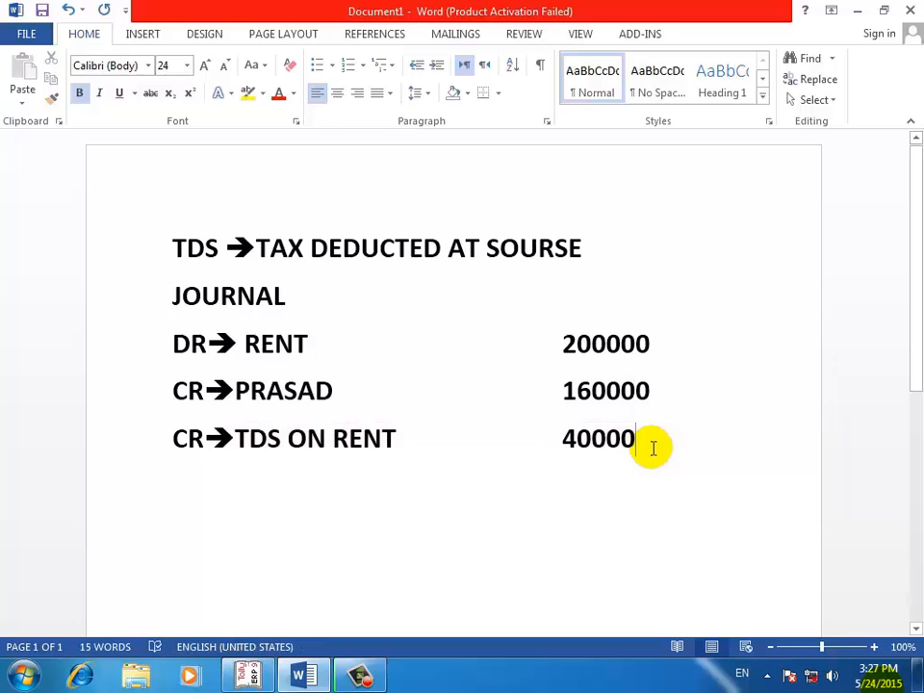
# - Number the JOURNAL line as 1) and add the heading "2)PAYMENT ( F5 )" after a blank line below the entries
pyautogui.click(171, 293)
pyautogui.write('1)')
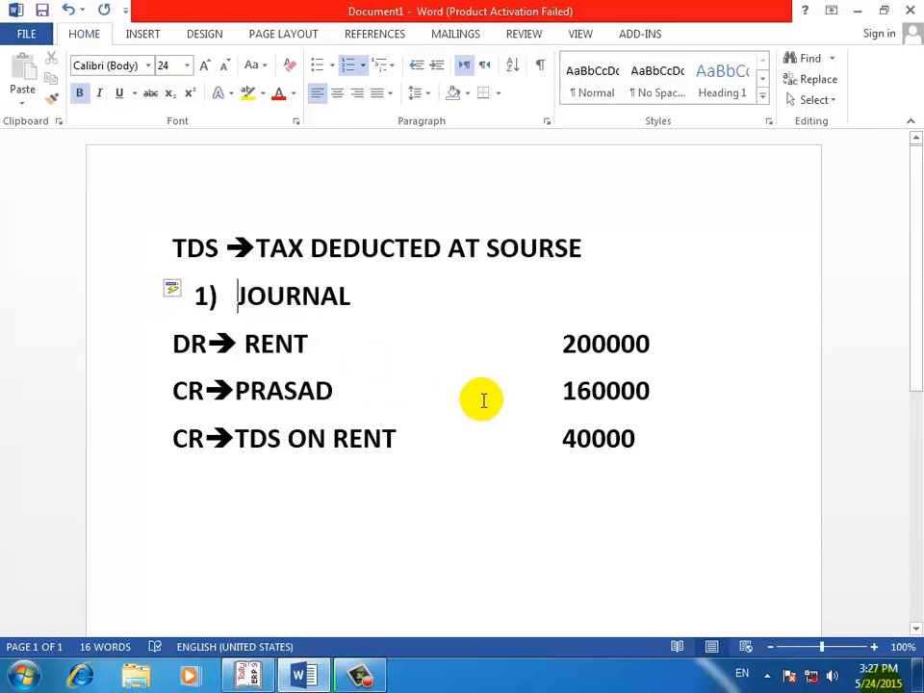
pyautogui.click(672, 443)
pyautogui.press('Return')
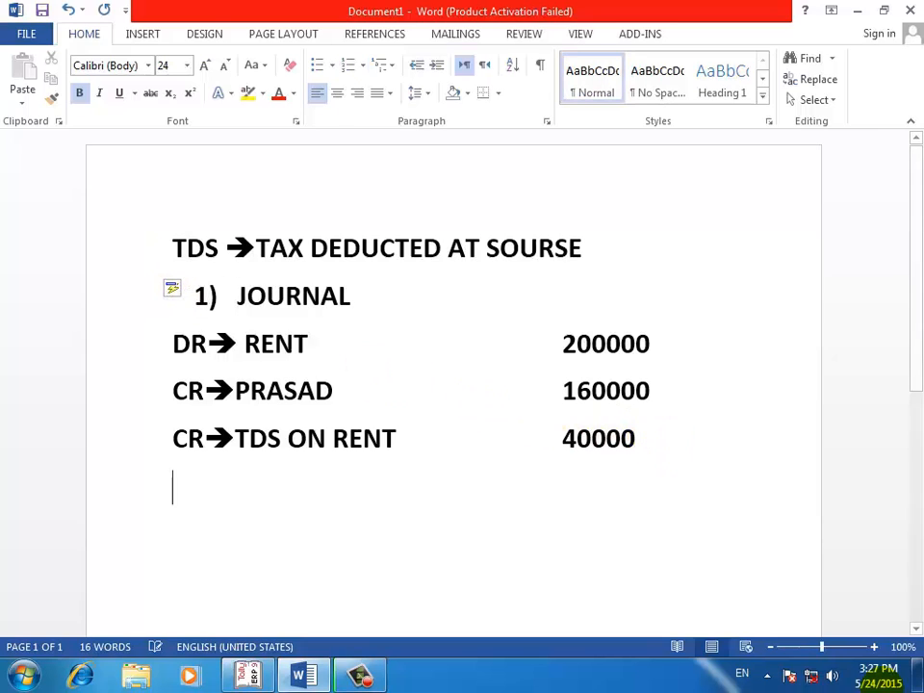
pyautogui.press('Return')
pyautogui.write('2)')
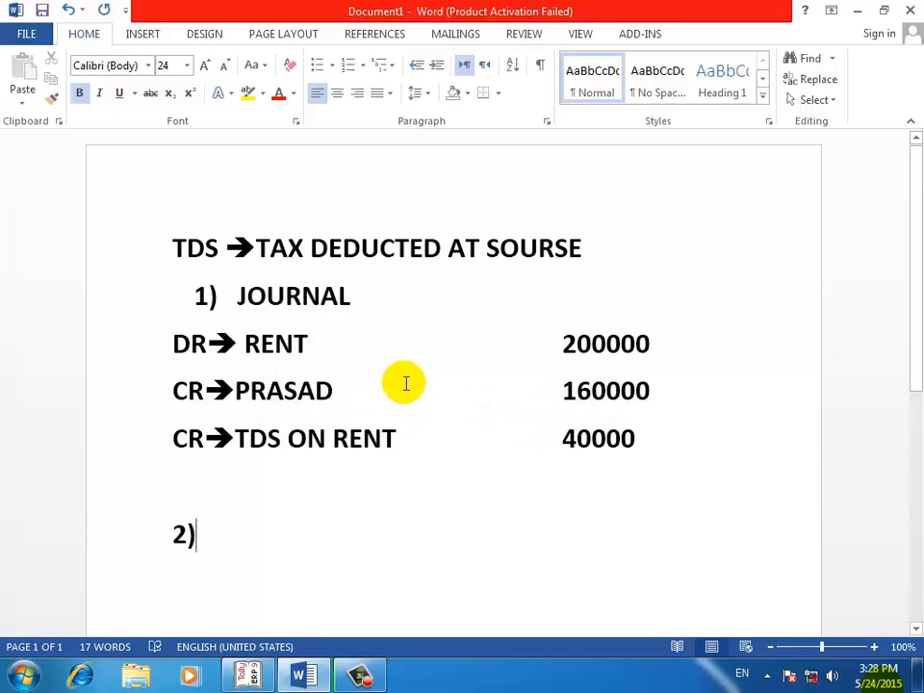
pyautogui.write('P')
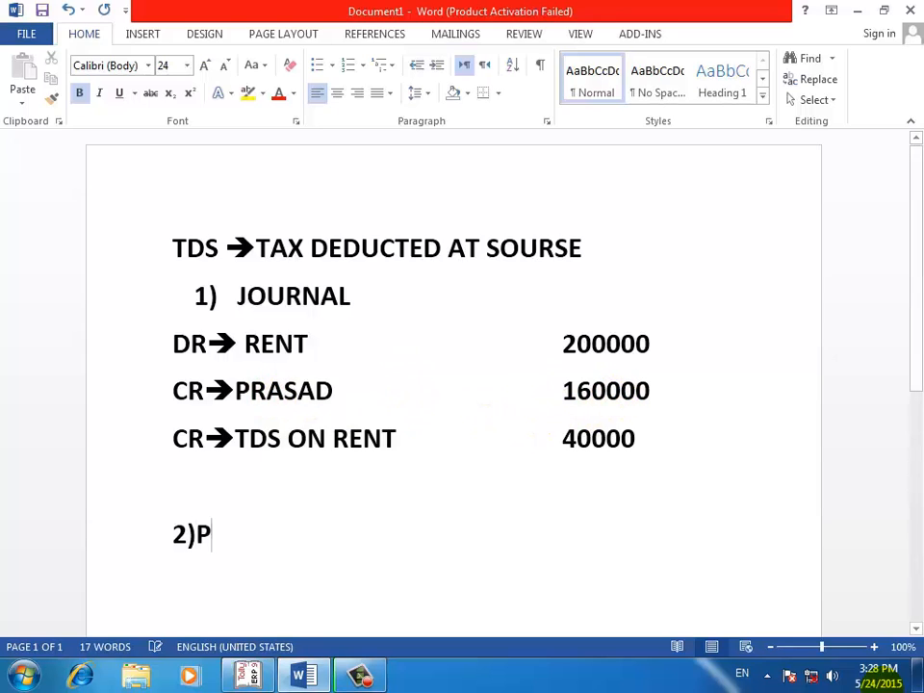
pyautogui.write('AYMENT ')
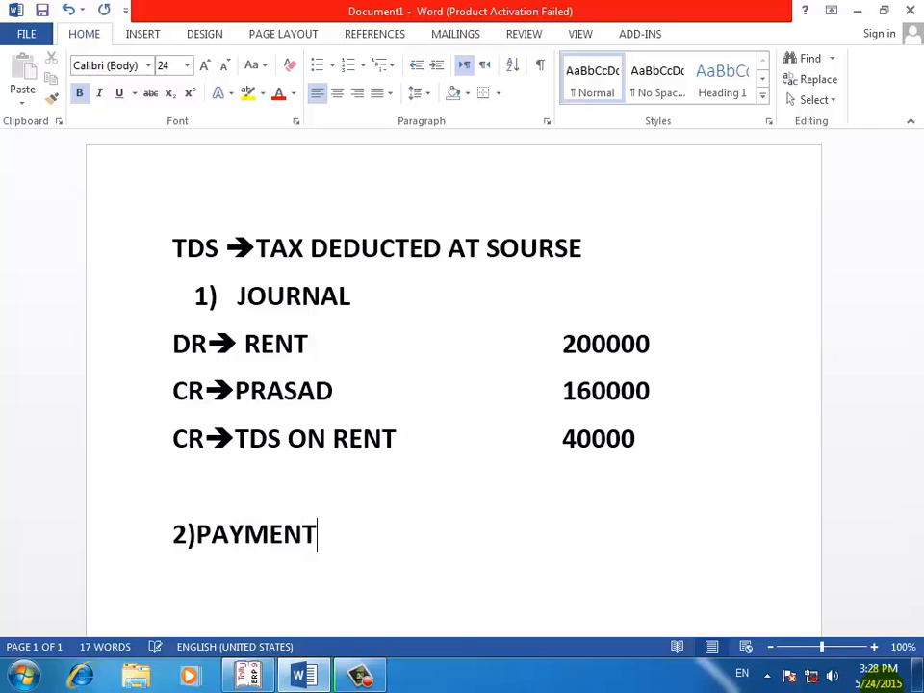
pyautogui.write('( F5')
pyautogui.write(')')
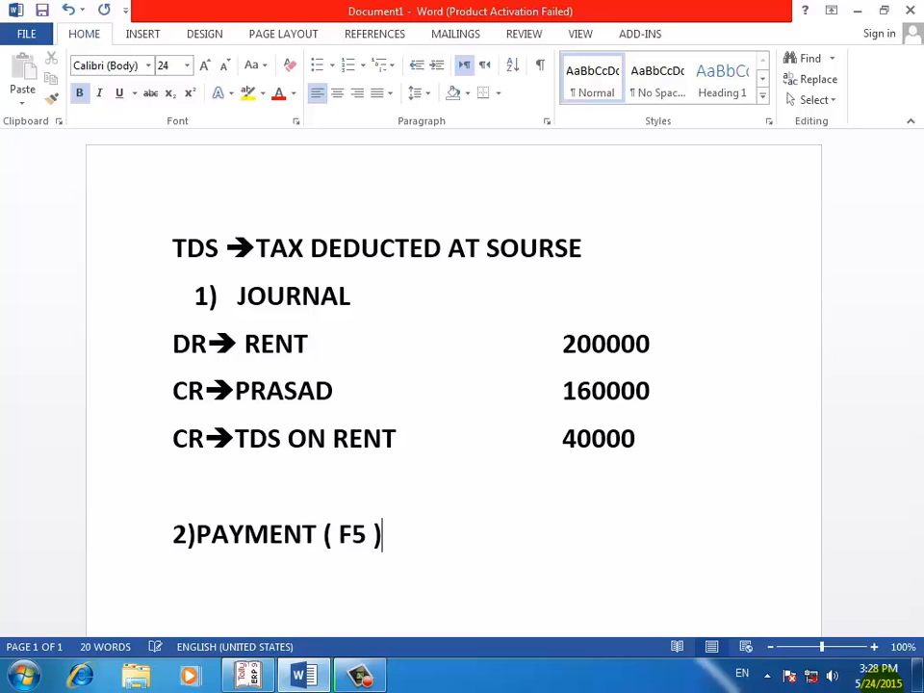
pyautogui.press('Return')
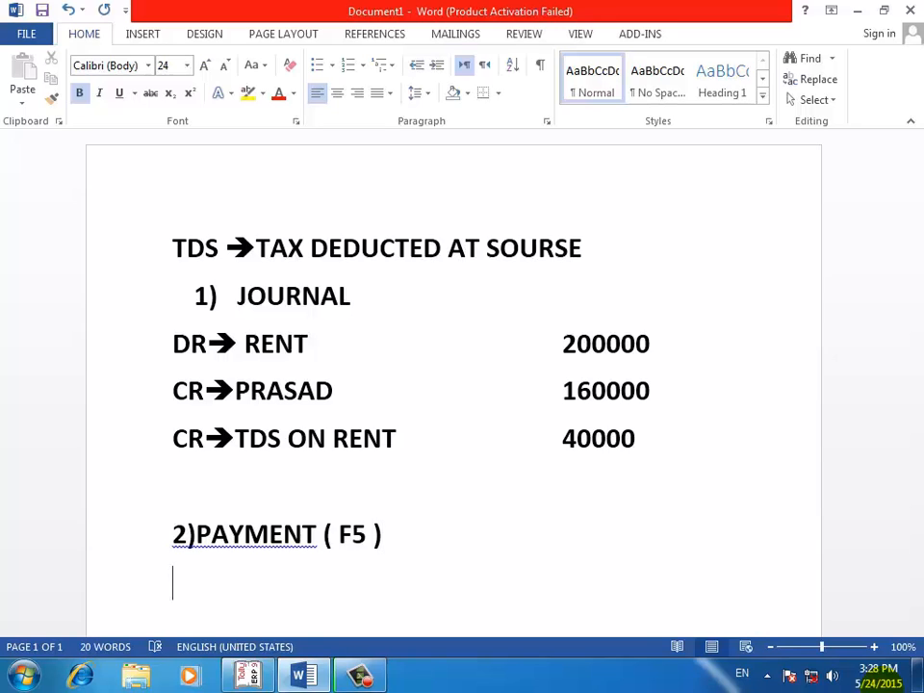
pyautogui.write('A/')
pyautogui.write('C ==>')
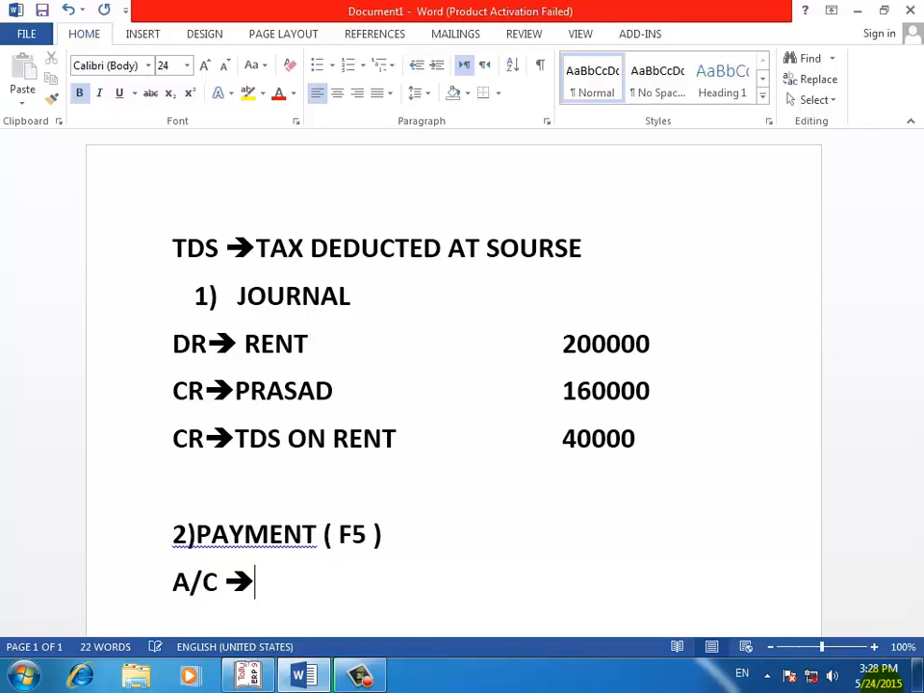
pyautogui.write(' DR')
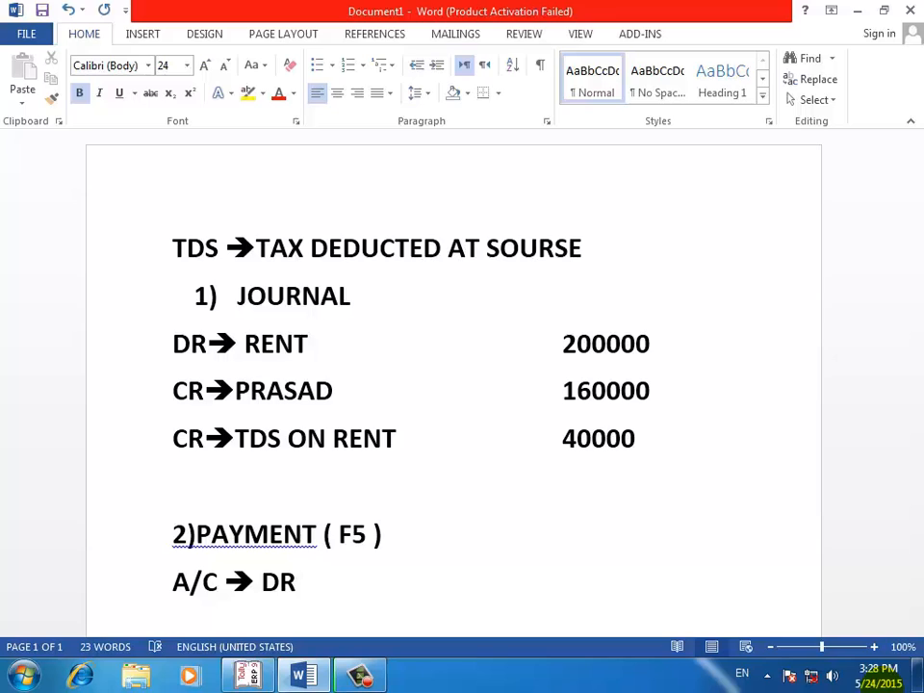
pyautogui.press('BackSpace')
pyautogui.press('BackSpace')
pyautogui.press('BackSpace')
pyautogui.press('BackSpace')
pyautogui.press('BackSpace')
pyautogui.press('BackSpace')
pyautogui.press('BackSpace')
pyautogui.press('BackSpace')
pyautogui.press('BackSpace')
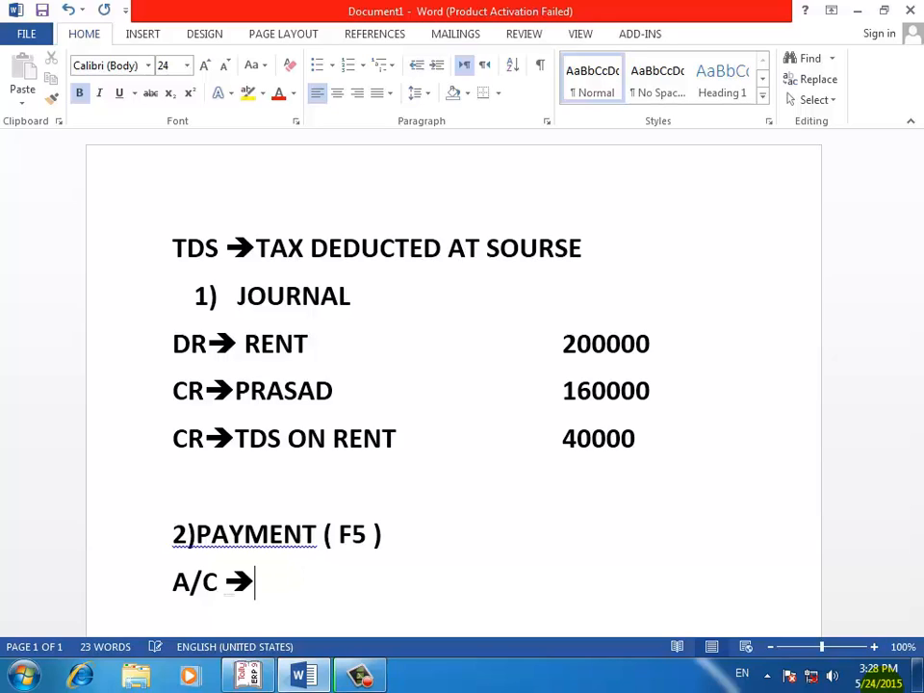
# - Write the debit line beginning "DR➔" with the landlord's name under the PAYMENT heading, with 160000 aligned in the amount column
pyautogui.write('DR==>')
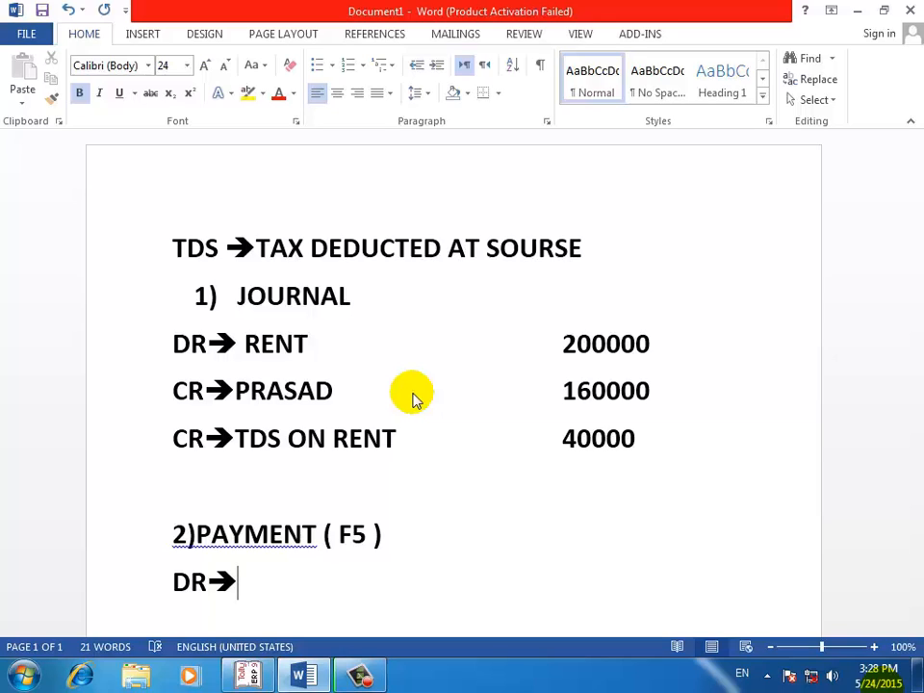
pyautogui.write('PRASAD')
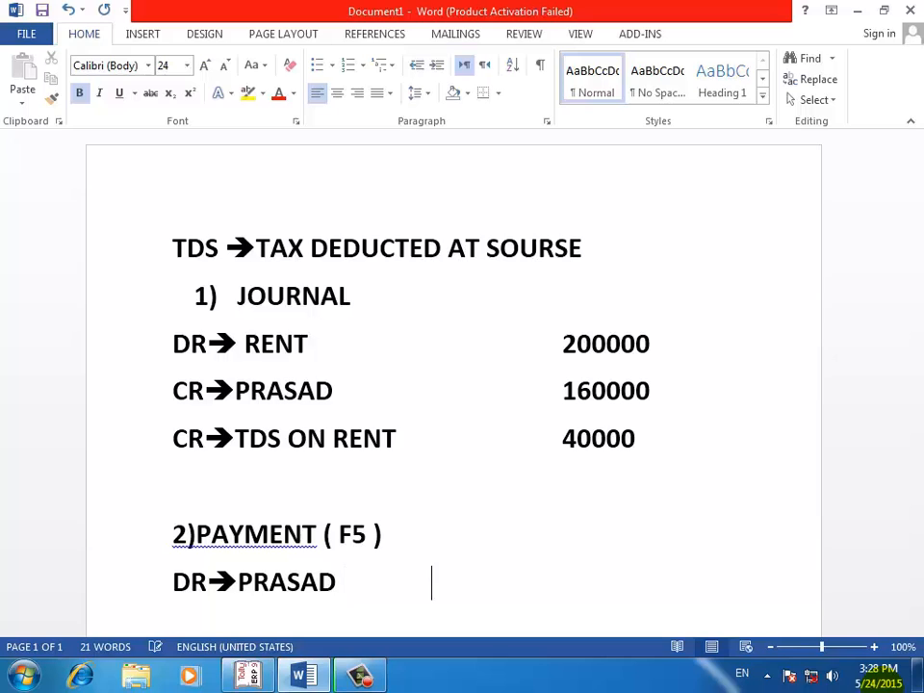
pyautogui.write('                          160000')
pyautogui.press('Return')
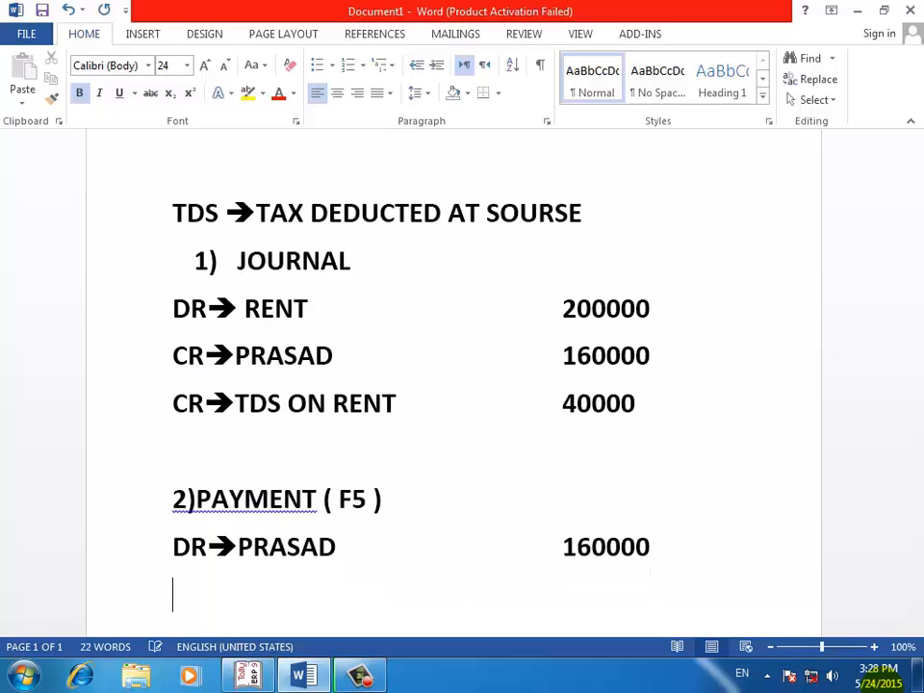
# - Add the credit line "CR➔ SBI" with 160000 aligned in the amount column, followed by blank lines
pyautogui.write('CR==>')
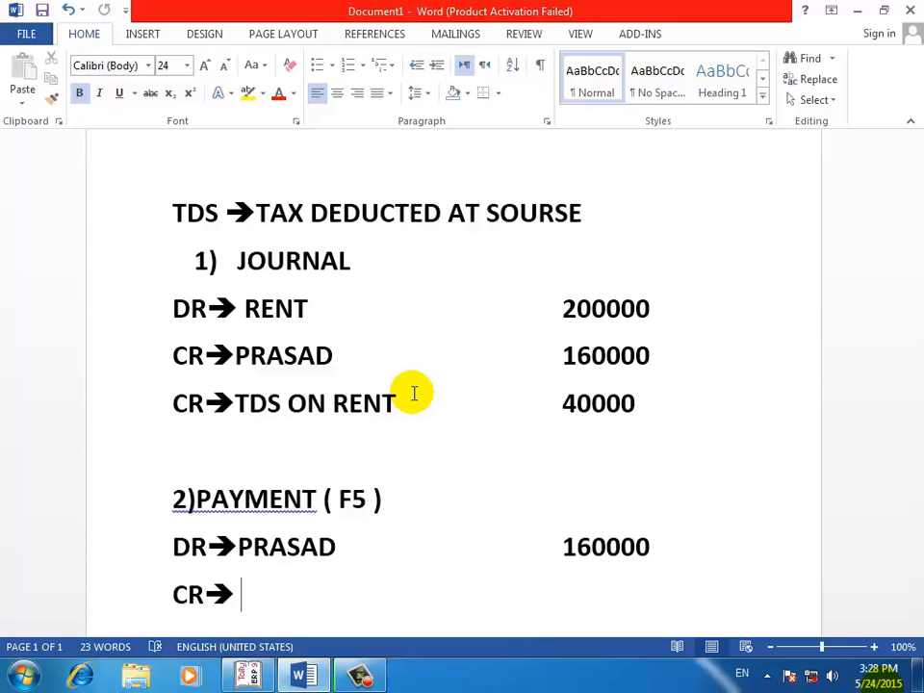
pyautogui.write('BAN')
pyautogui.press('BackSpace')
pyautogui.press('BackSpace')
pyautogui.press('BackSpace')
pyautogui.write('SIB')
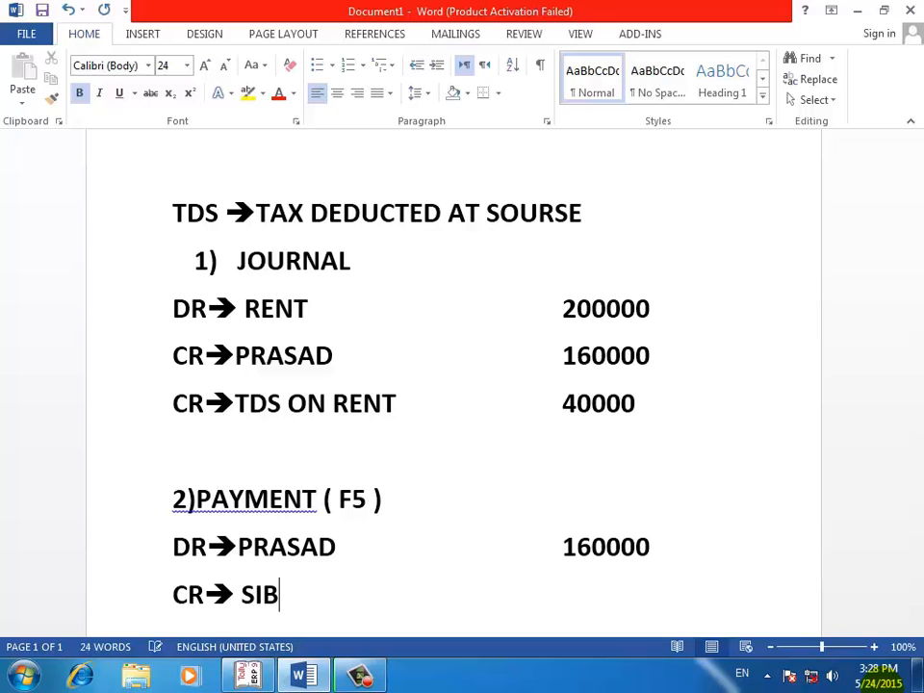
pyautogui.press('BackSpace')
pyautogui.press('BackSpace')
pyautogui.write('BI               160000')
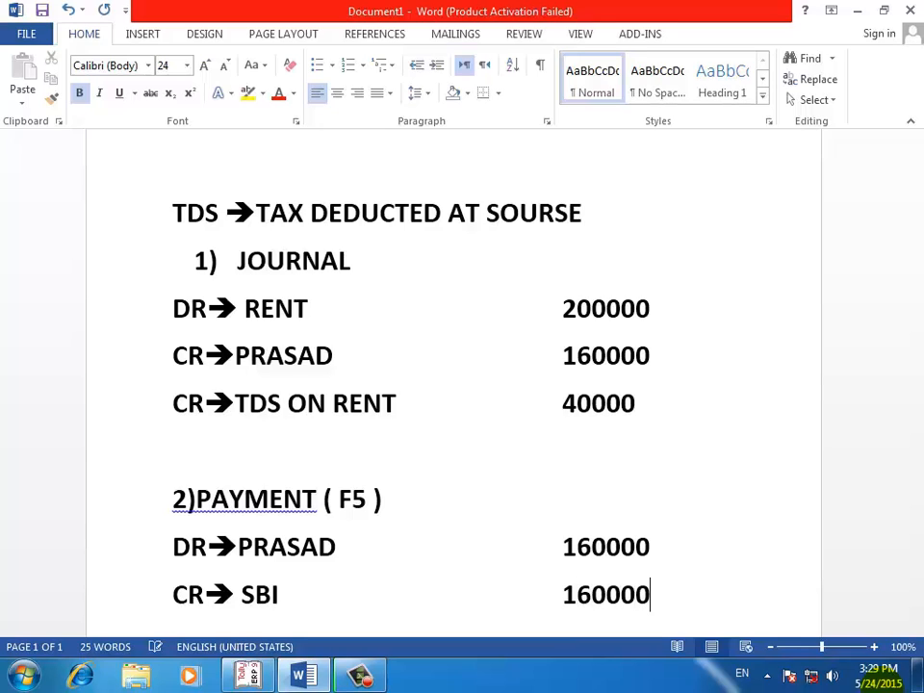
pyautogui.press('Return')
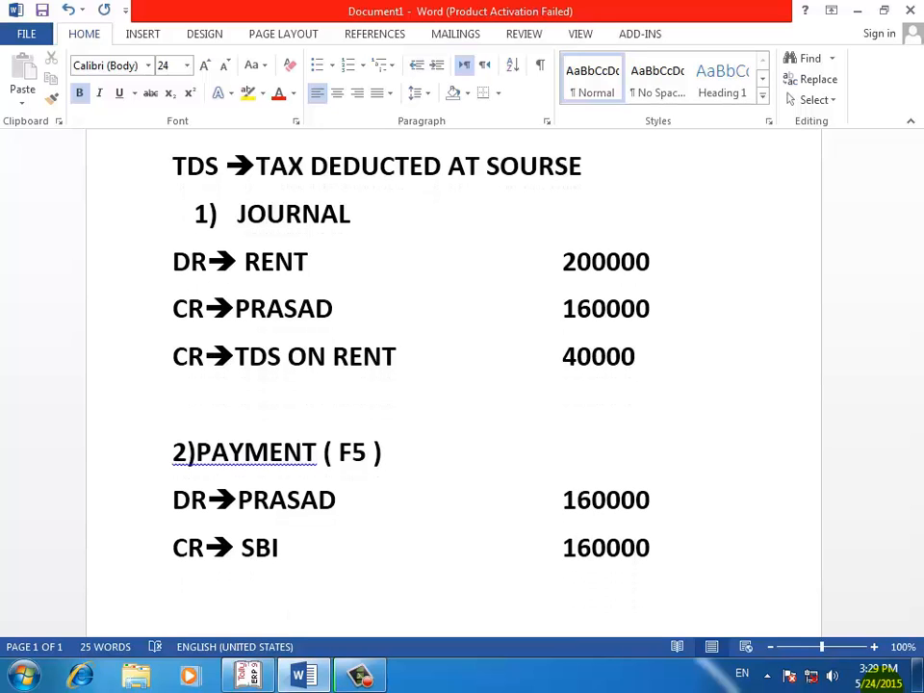
pyautogui.press('Return')
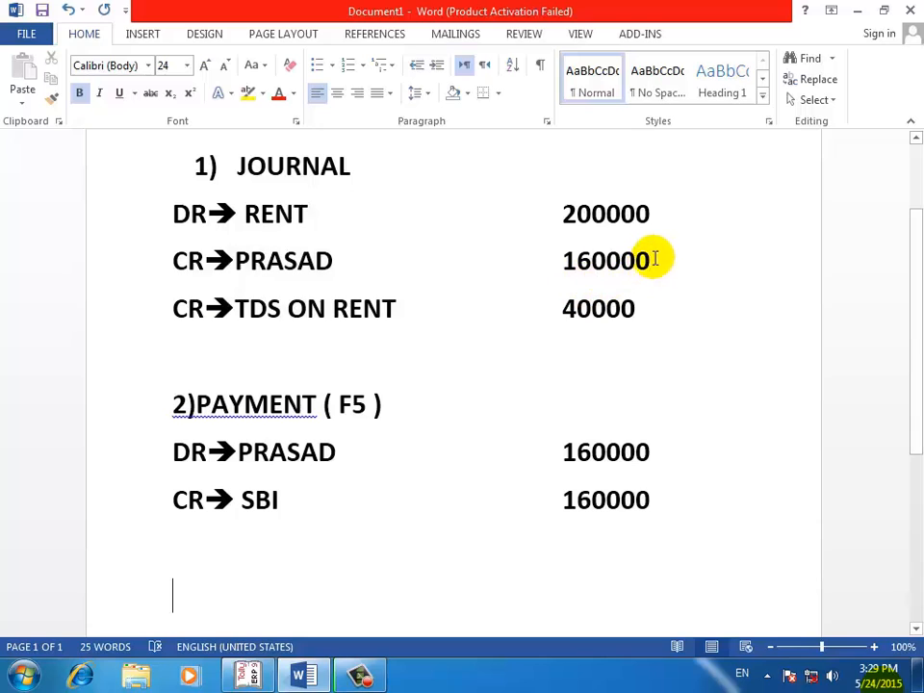
# - Highlight the landlord's journal credit line and the "2)PAYMENT ( F5 )" heading for review, and return to the empty line below the SBI entry
pyautogui.moveTo(651, 258); pyautogui.dragTo(151, 260)
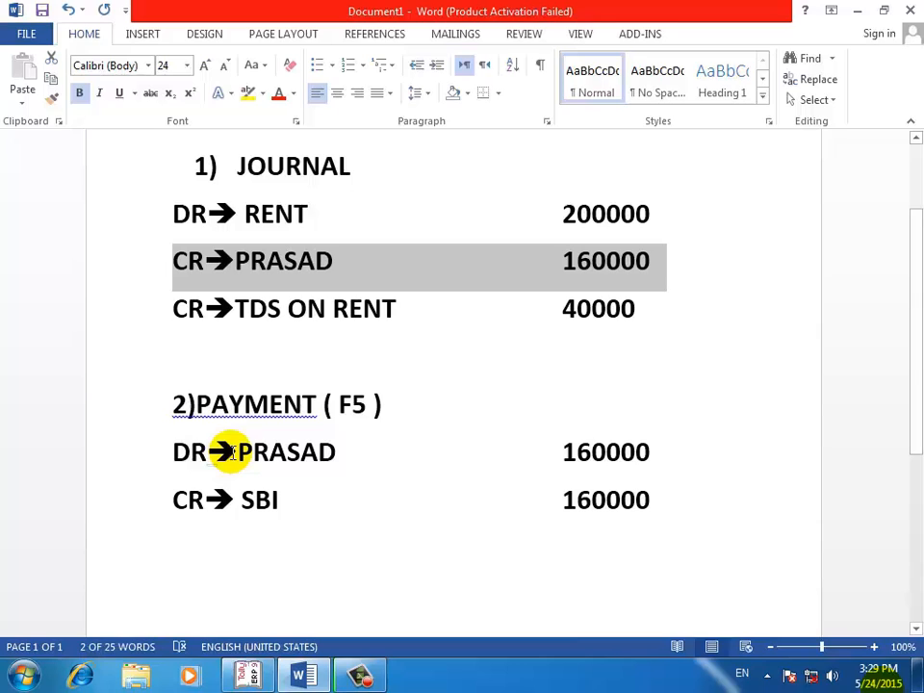
pyautogui.click(687, 497)
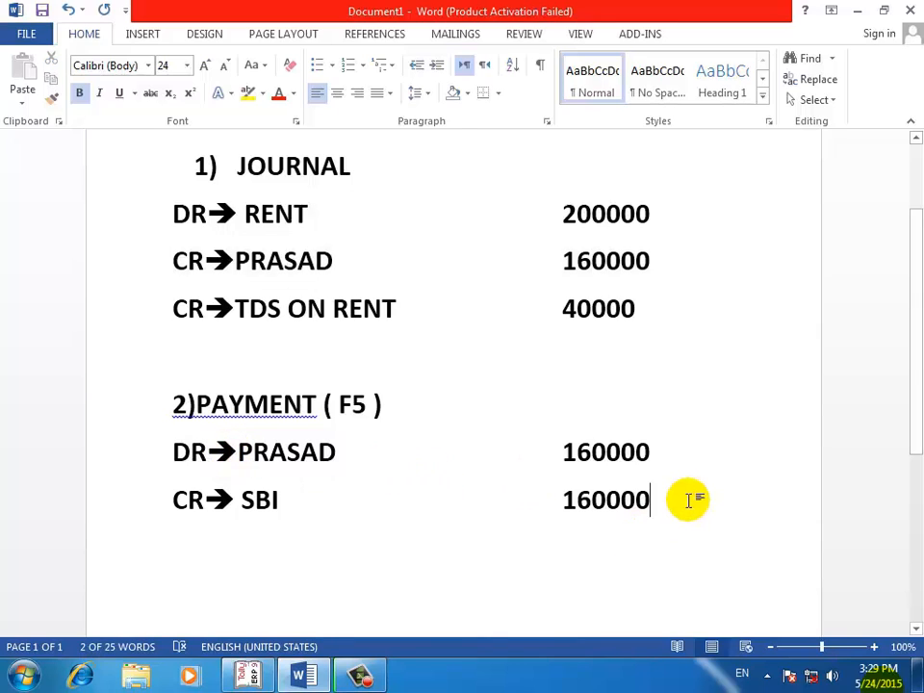
pyautogui.press('Return')
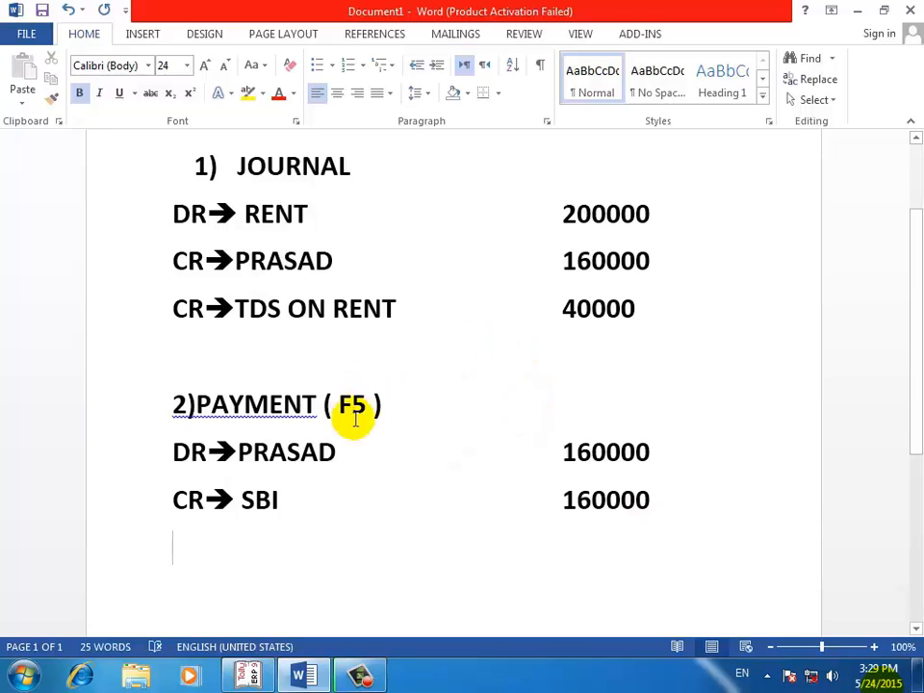
pyautogui.click(390, 406)
pyautogui.click(132, 405)
pyautogui.click(248, 563)
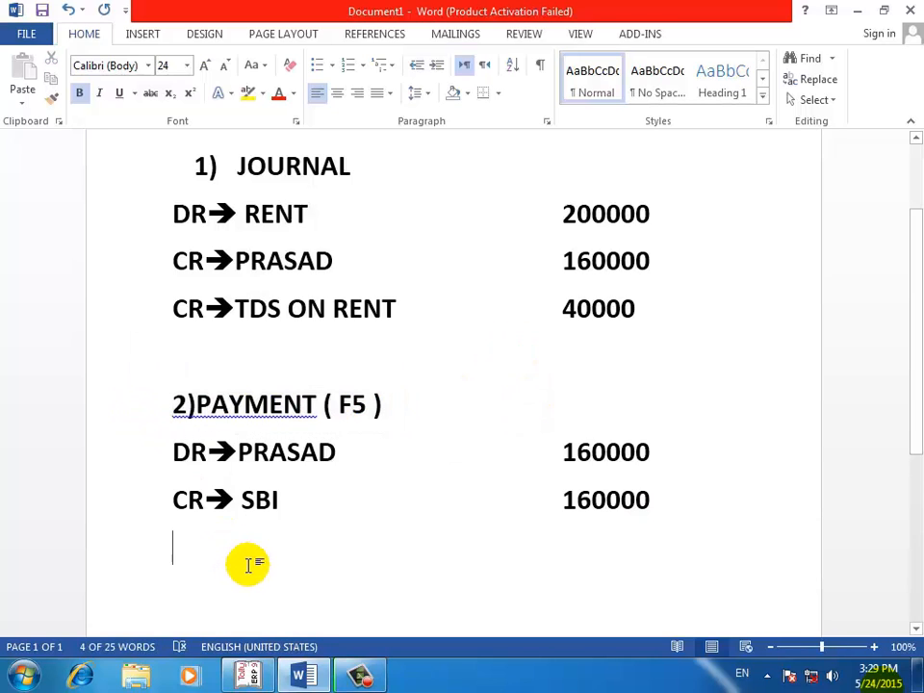
pyautogui.write('3)')
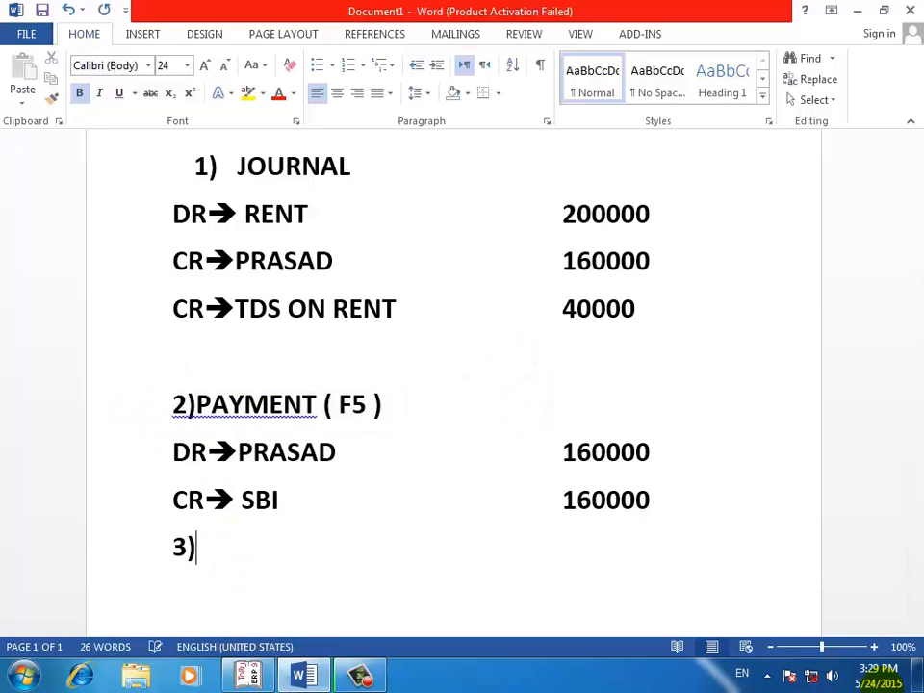
pyautogui.press('BackSpace')
pyautogui.press('BackSpace')
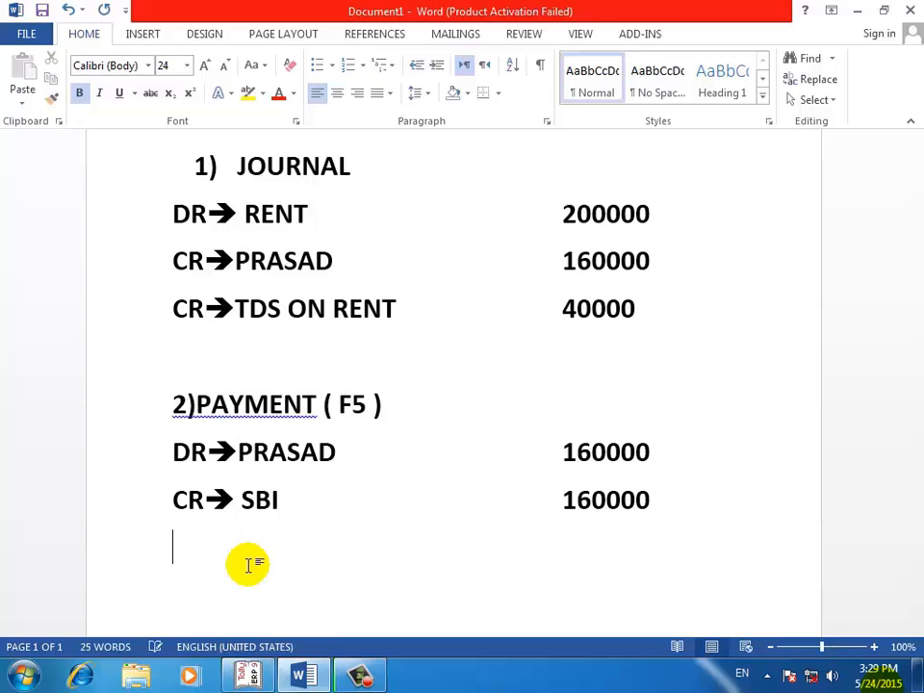
pyautogui.write('3')
pyautogui.write(')')
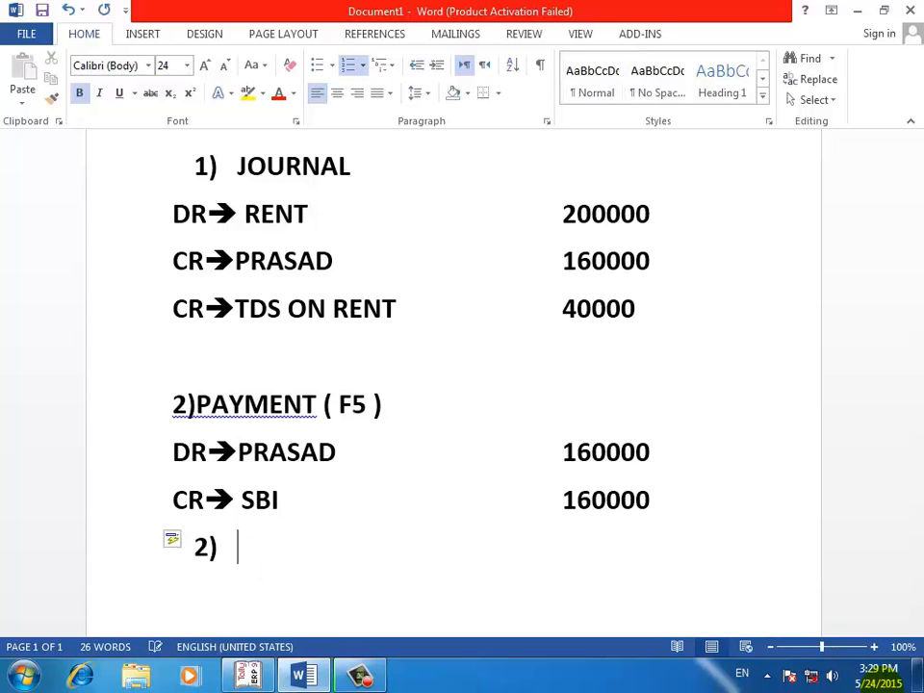
pyautogui.press('BackSpace')
pyautogui.press('BackSpace')
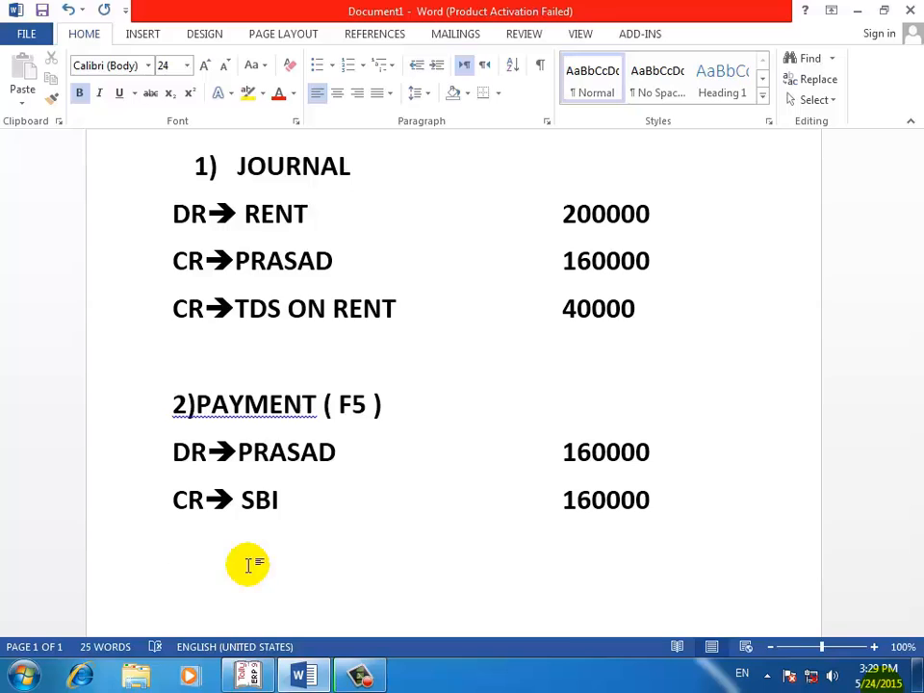
pyautogui.write('3')
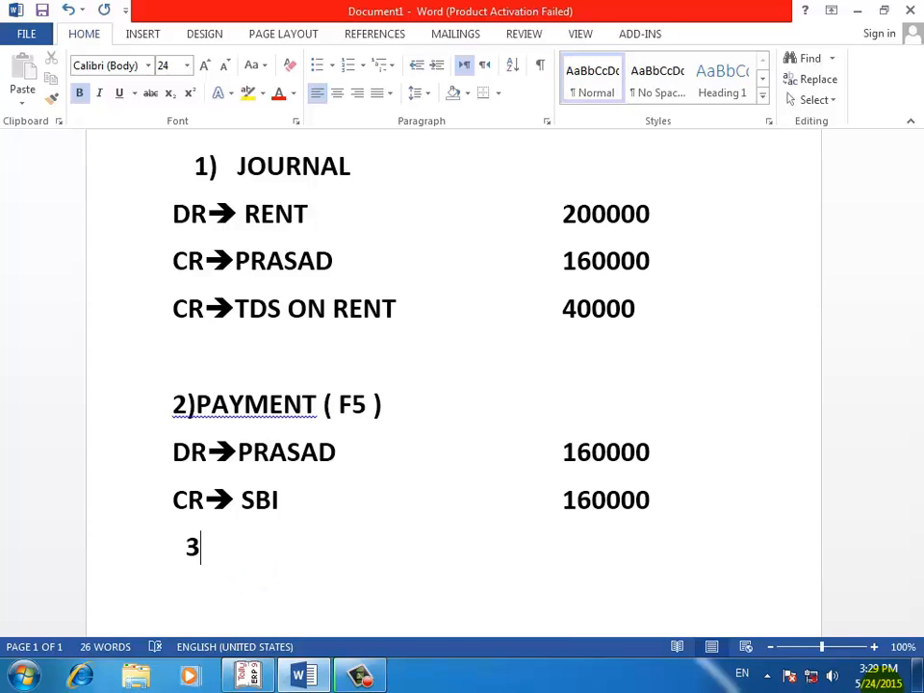
pyautogui.write(')')
pyautogui.press('BackSpace')
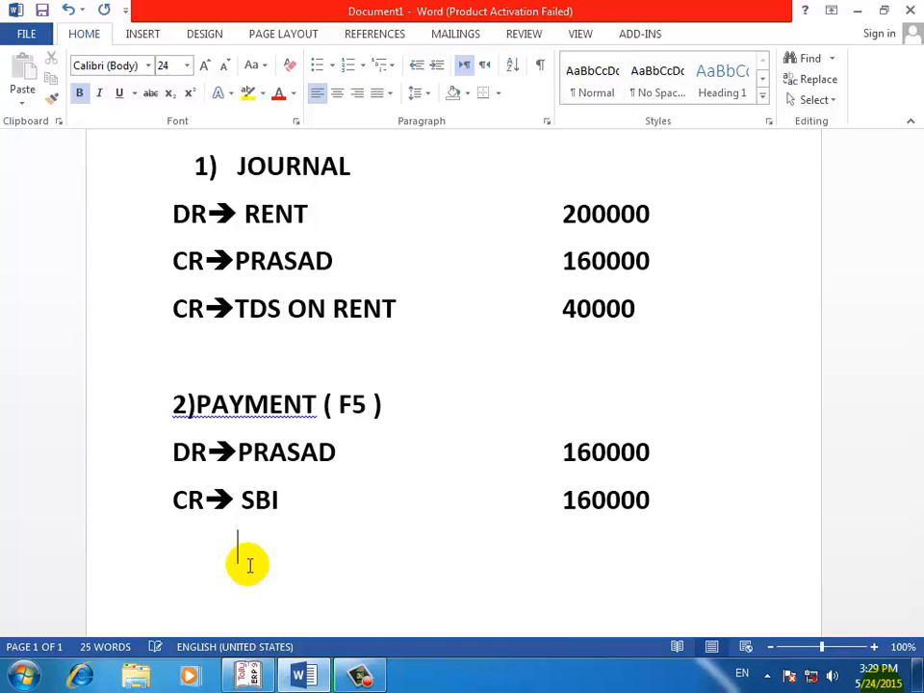
pyautogui.write('3)')
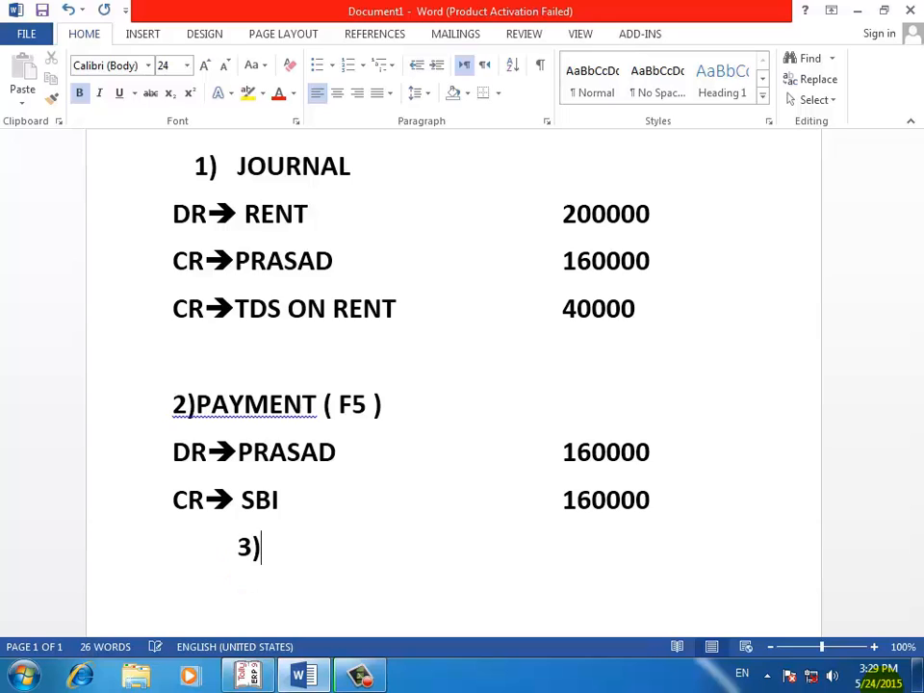
pyautogui.press('BackSpace')
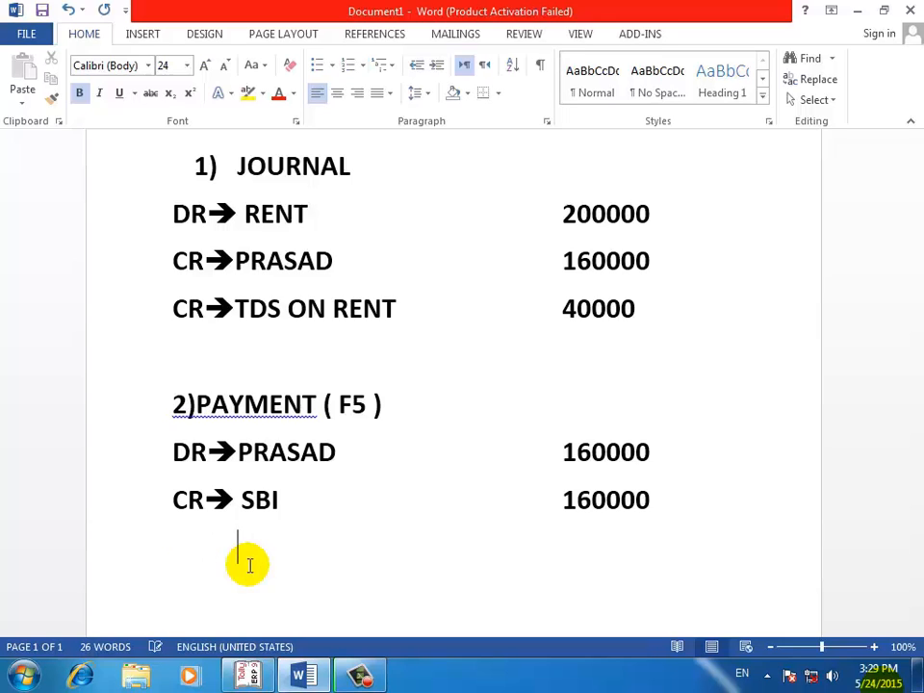
# - Add the heading "3)PAYMENT" below the SBI line and start an unindented line beneath it
pyautogui.write('3)')
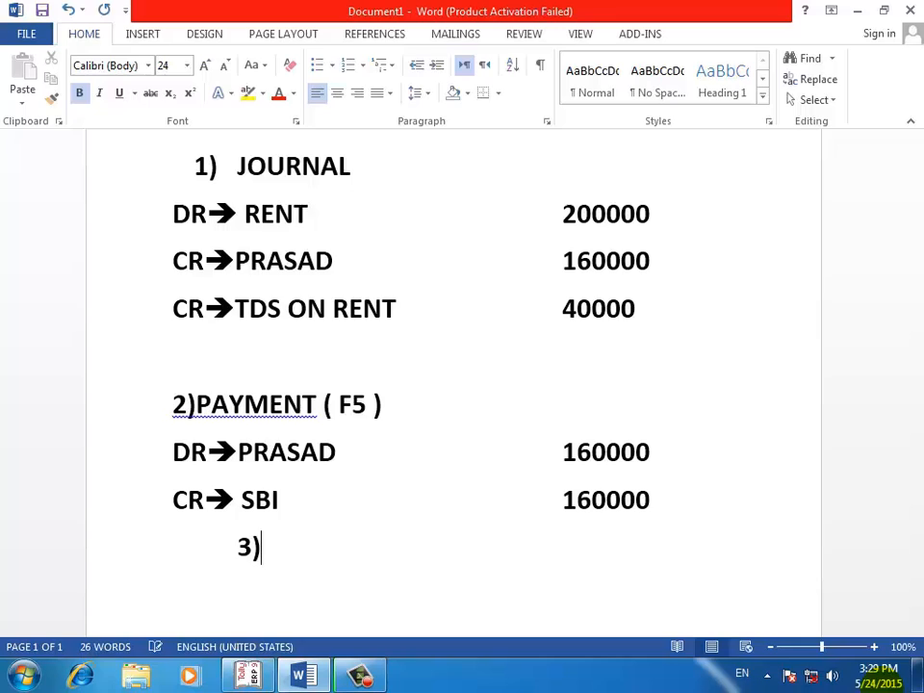
pyautogui.write('PAYMENT')
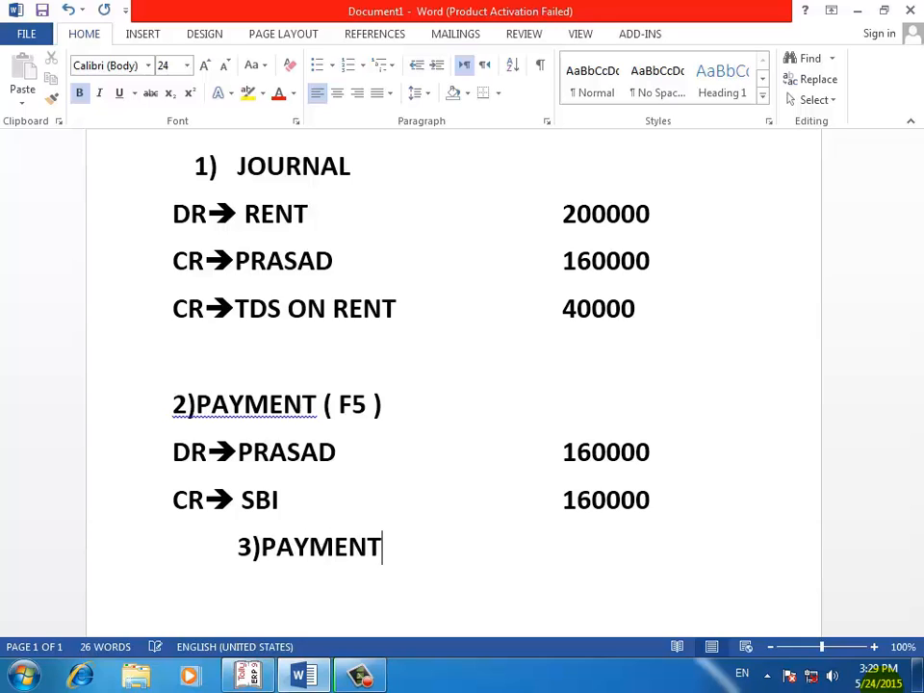
pyautogui.press('Return')
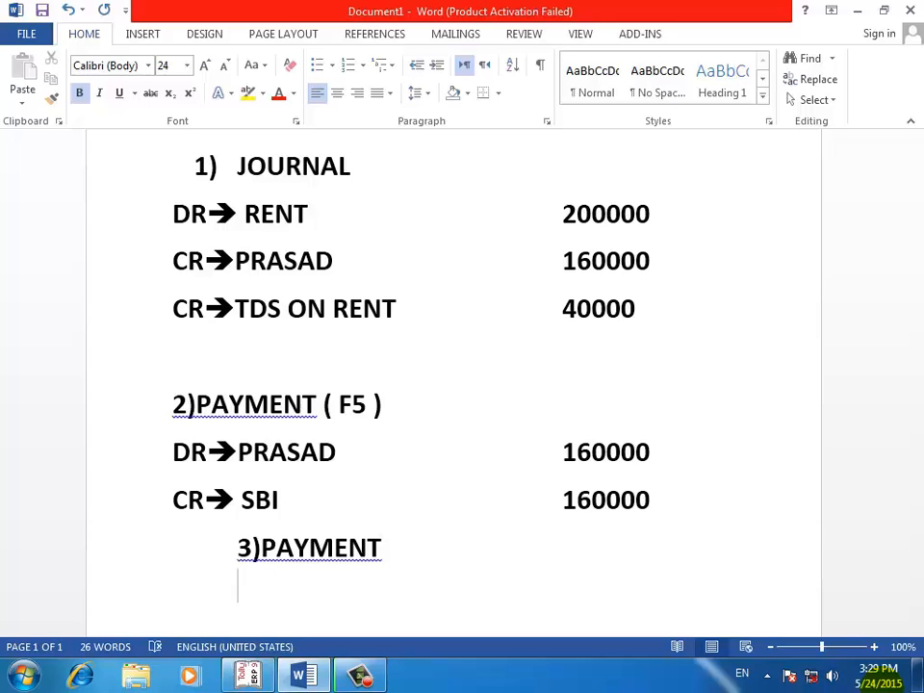
pyautogui.press('BackSpace')
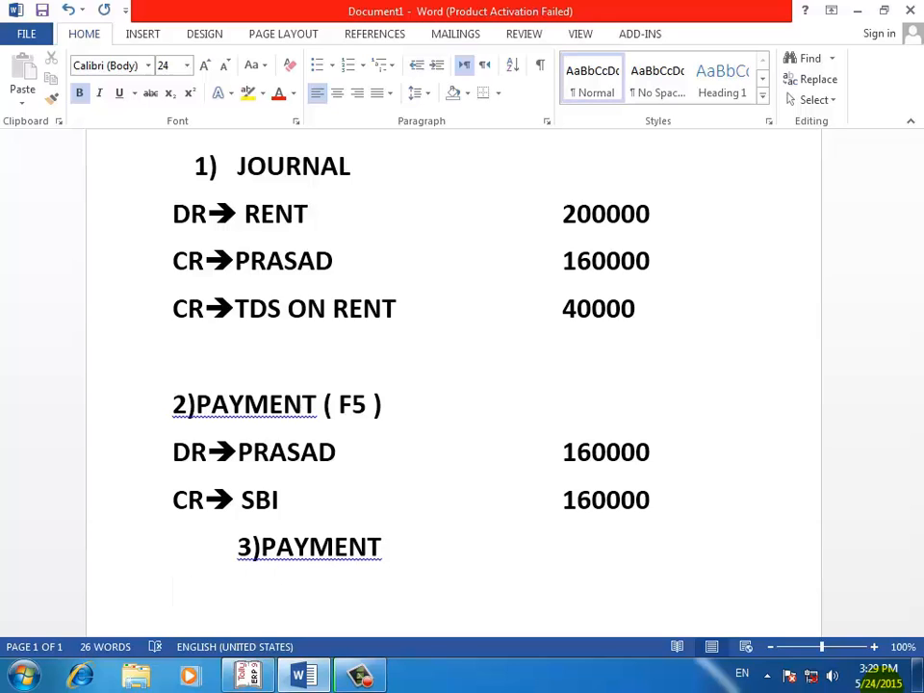
# - Write the debit line "DR➔ TDS ON RENT" under 3)PAYMENT, with 40000 aligned in the amount column
pyautogui.write('DR')
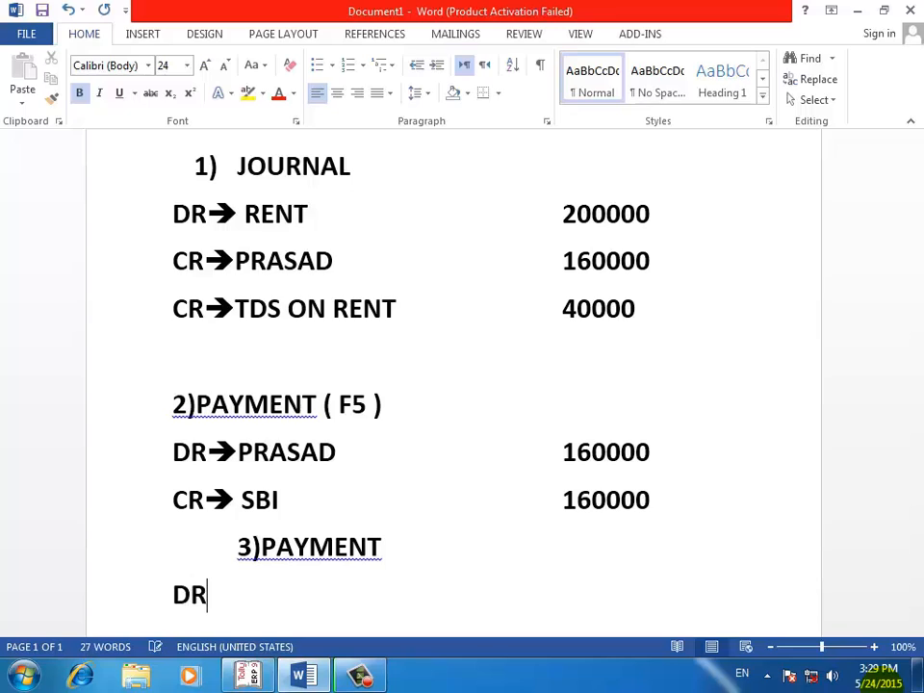
pyautogui.write('==>')
pyautogui.write('TDS ')
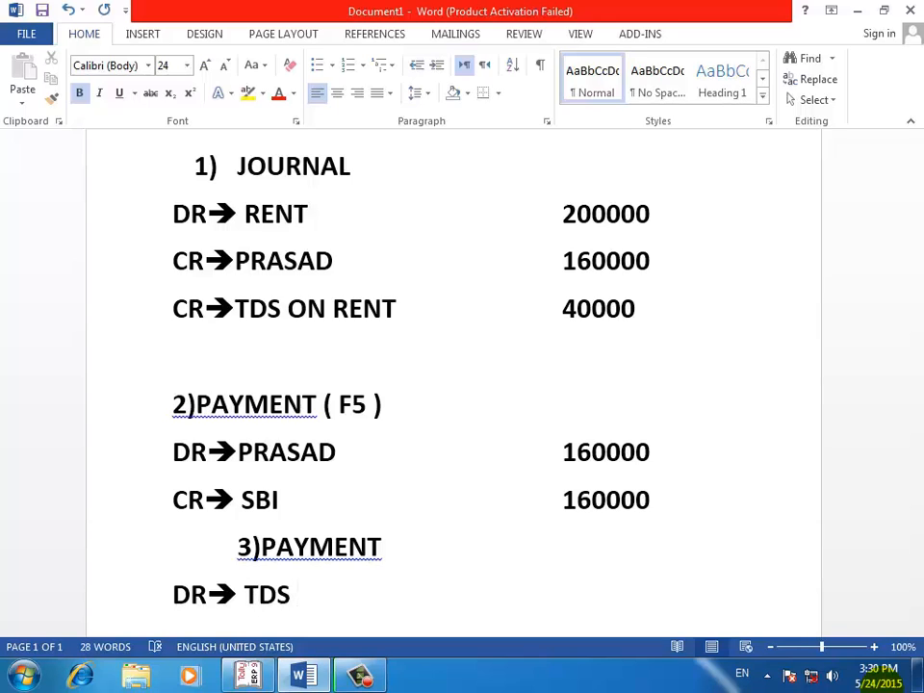
pyautogui.write('ON RENT')
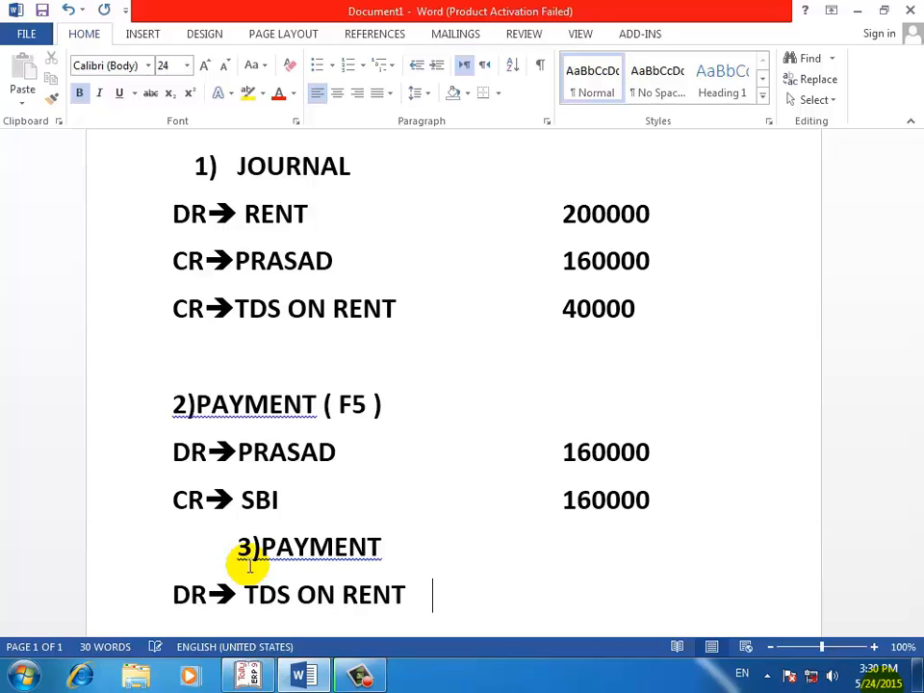
pyautogui.write('          40000')
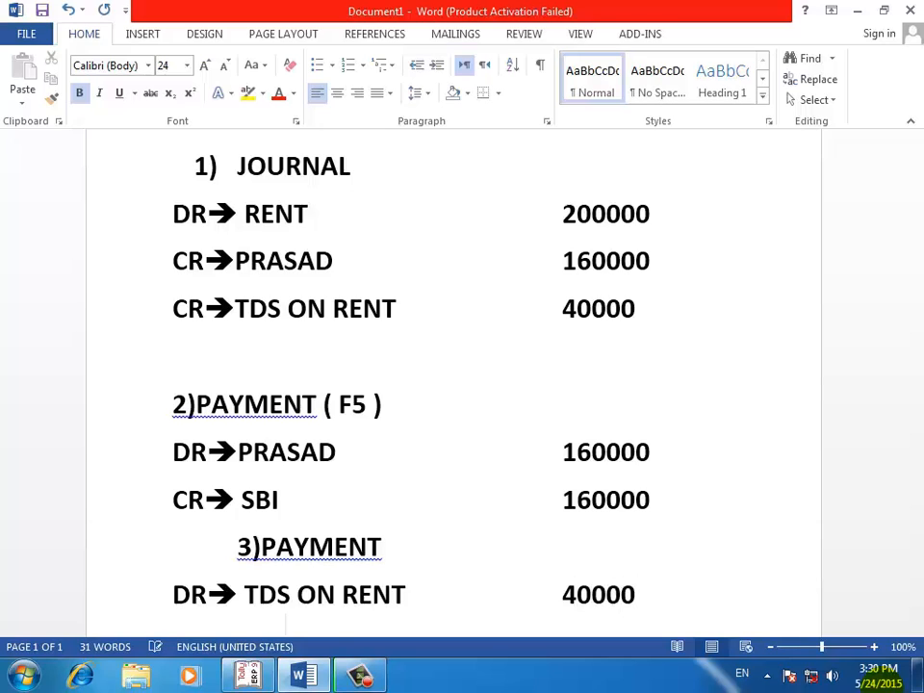
pyautogui.press('Return')
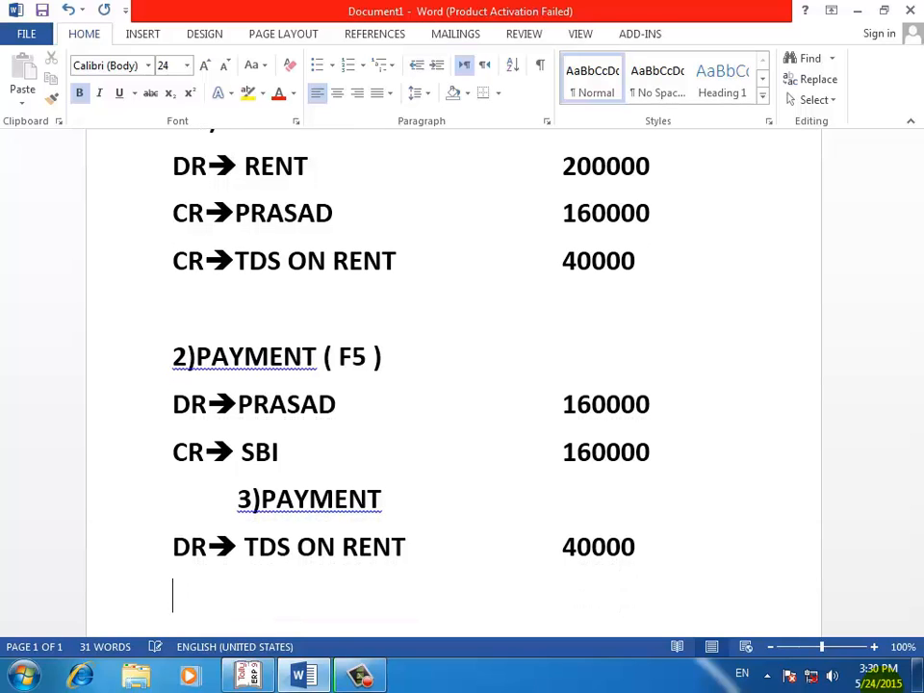
# - Add the credit line "CR➔ BANK" with 40000 aligned under the TDS ON RENT amount
pyautogui.write('CR==>')
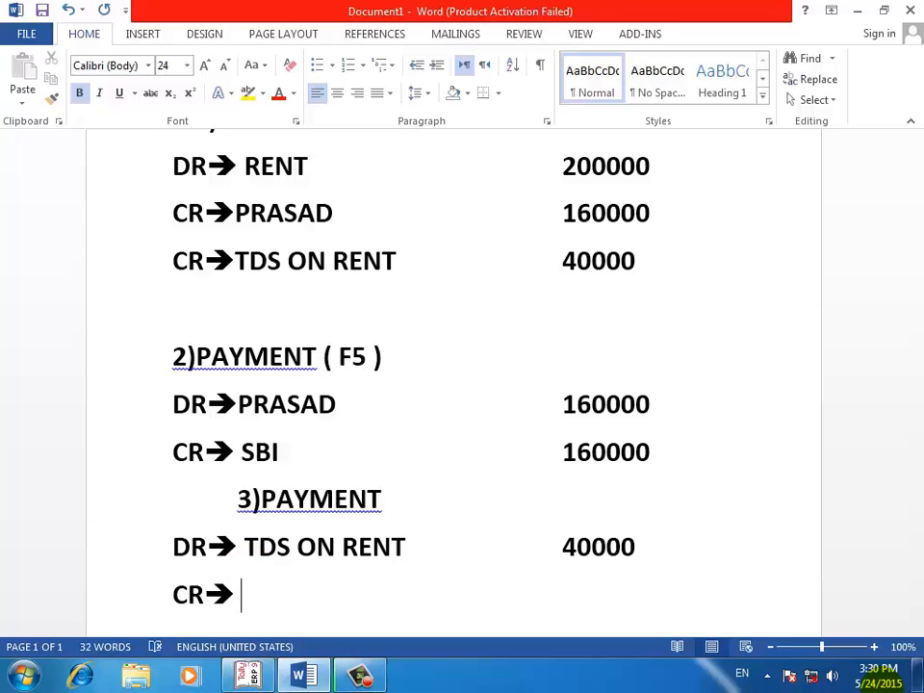
pyautogui.write(' BANK')
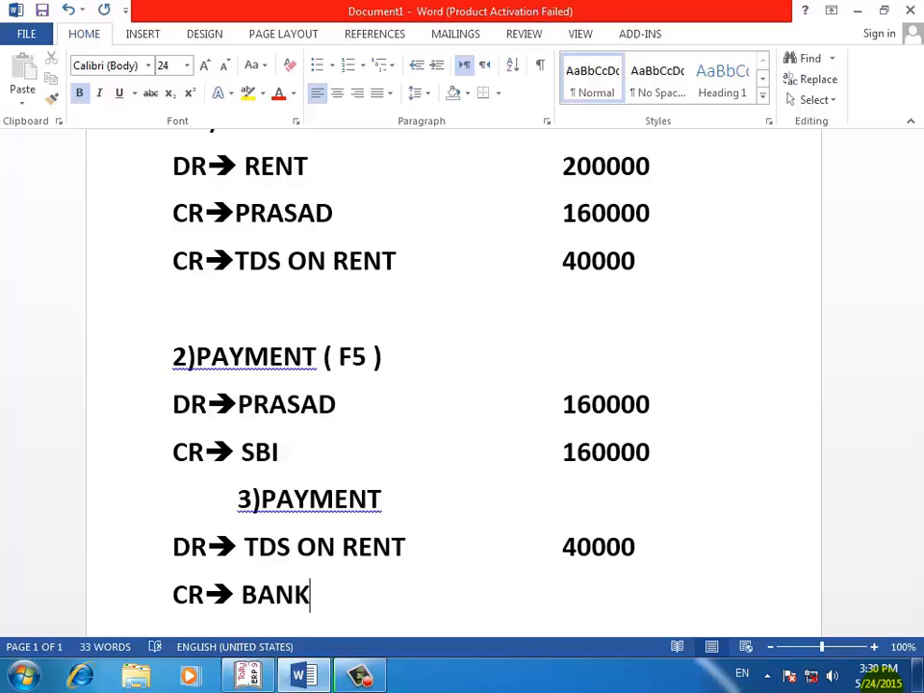
pyautogui.press('Tab')
pyautogui.press('Tab')
pyautogui.press('Tab')
pyautogui.press('Tab')
pyautogui.press('Tab')
pyautogui.write('40000')
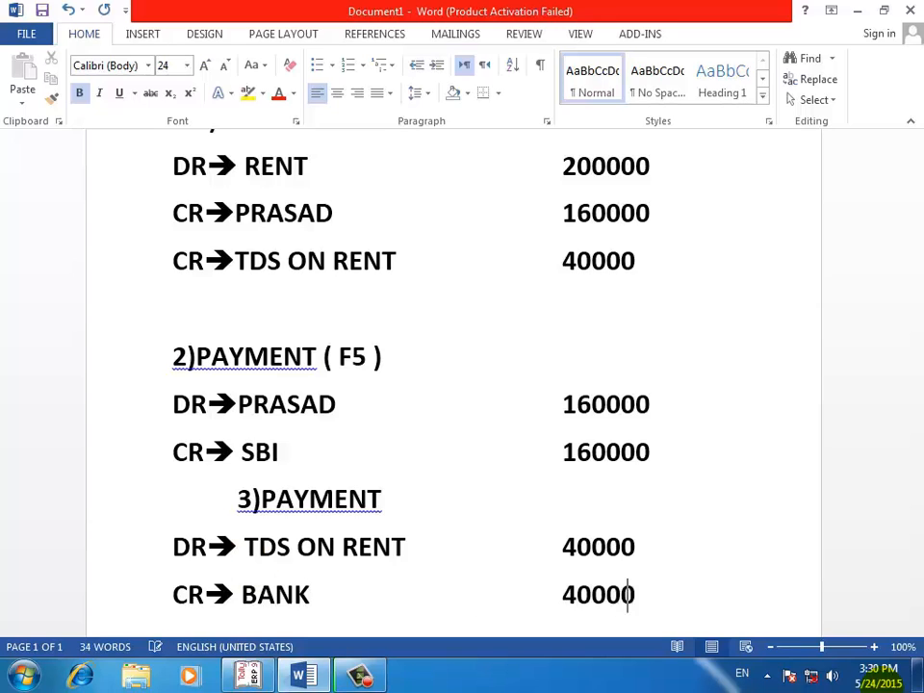
# - Add an empty line below the BANK entry, and highlight the RENT, landlord and TDS ON RENT journal lines in turn for review
pyautogui.press('Return')
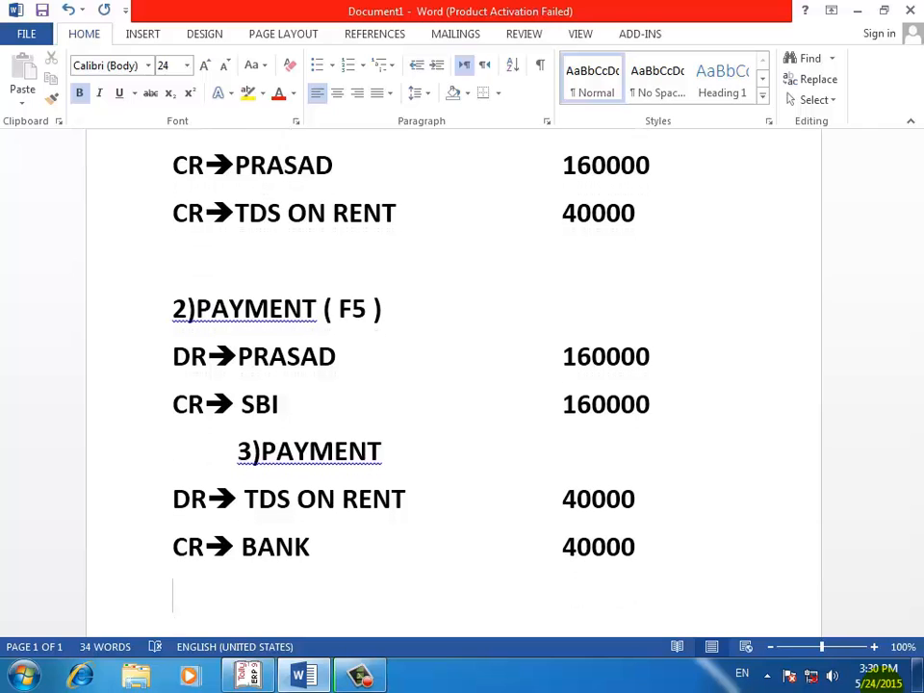
pyautogui.scroll(3, 332, 243)
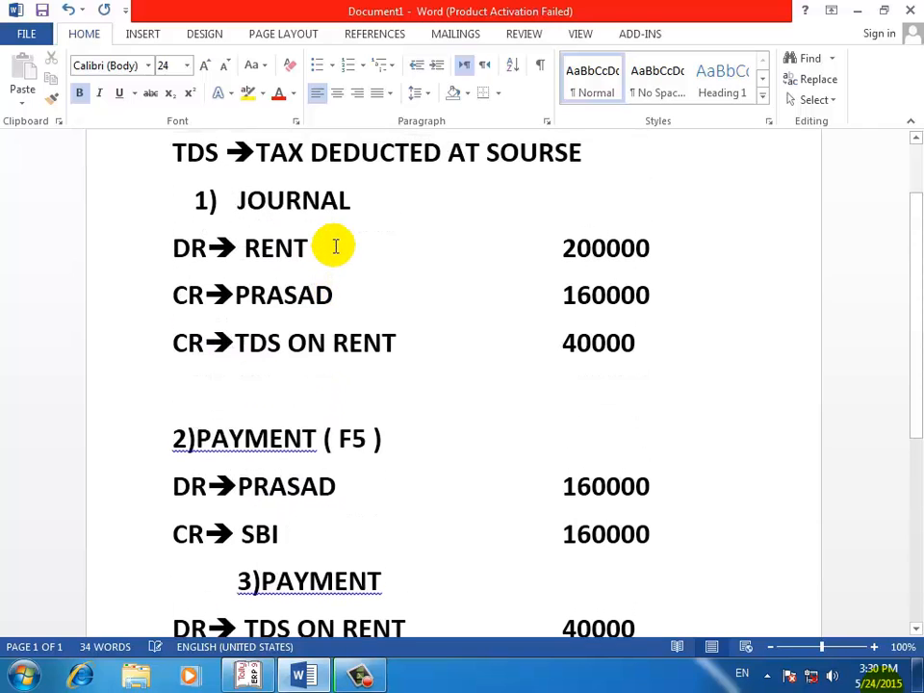
pyautogui.scroll(2, 335, 247)
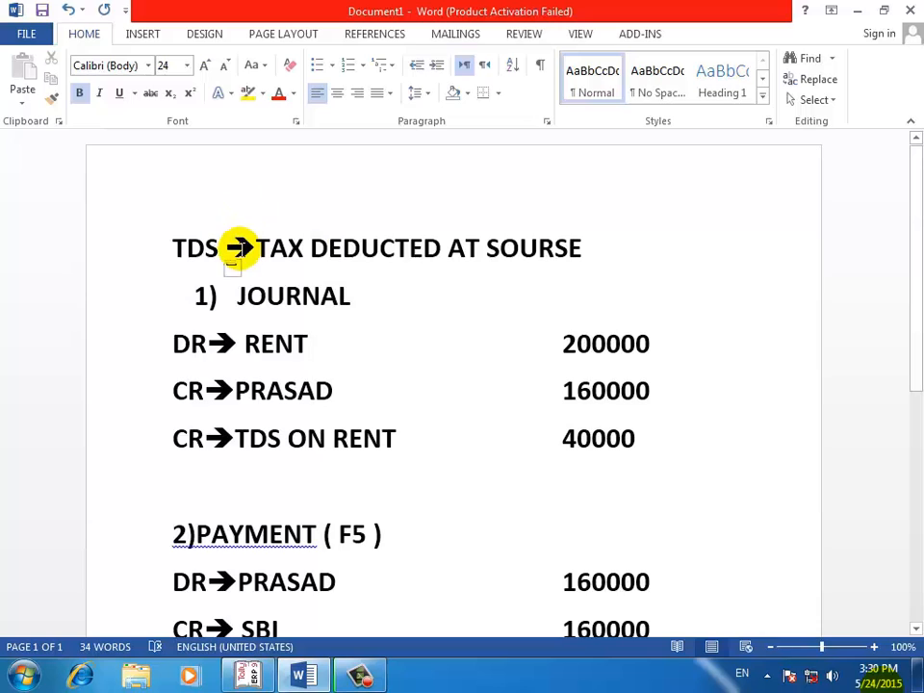
pyautogui.scroll(-2, 270, 313)
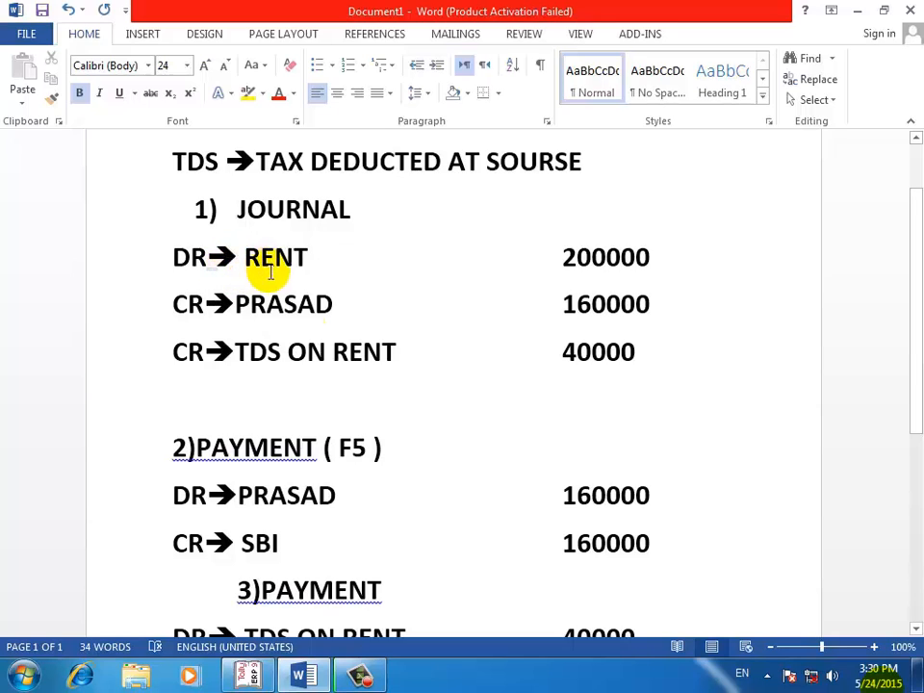
pyautogui.click(364, 677)
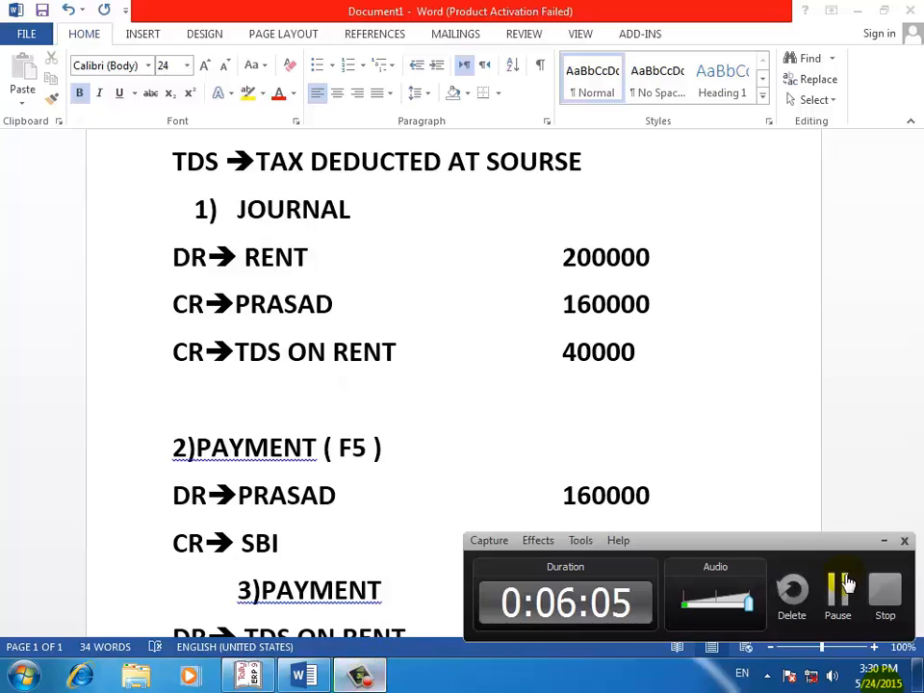
pyautogui.click(883, 540)
pyautogui.scroll(1, 376, 270)
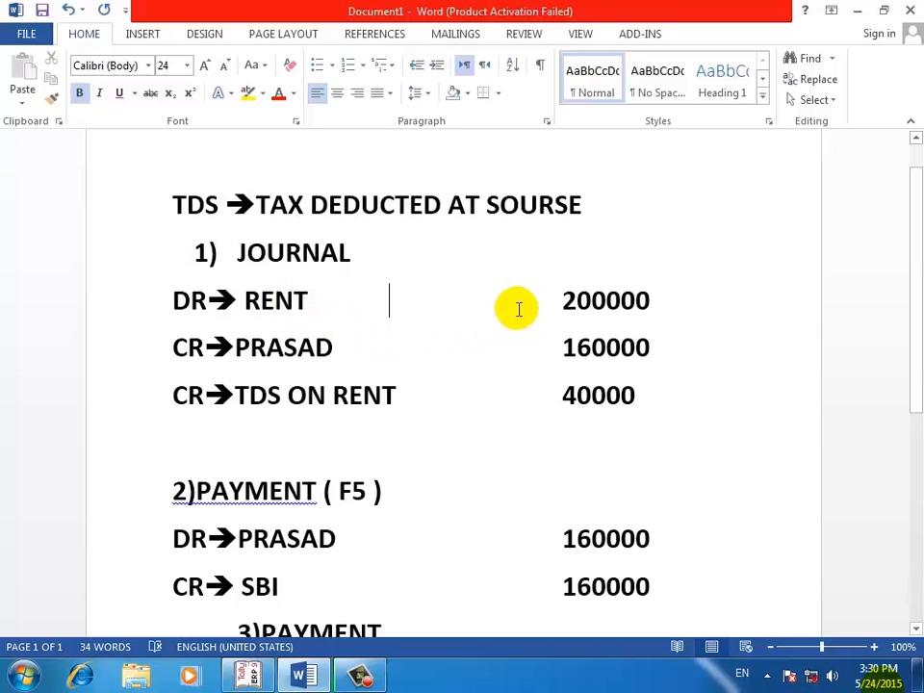
pyautogui.moveTo(243, 300); pyautogui.dragTo(681, 304)
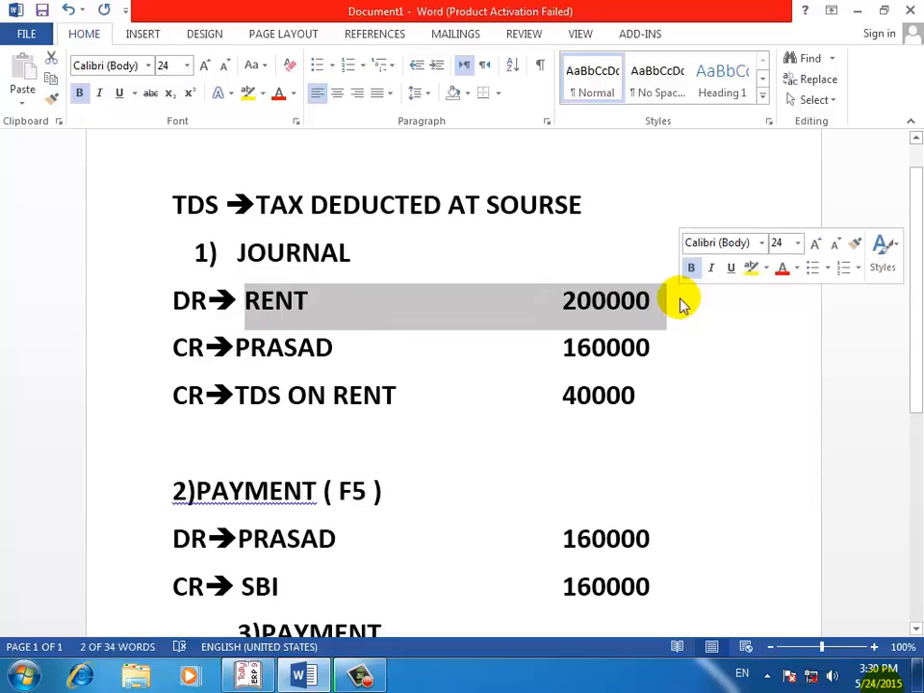
pyautogui.click(577, 348)
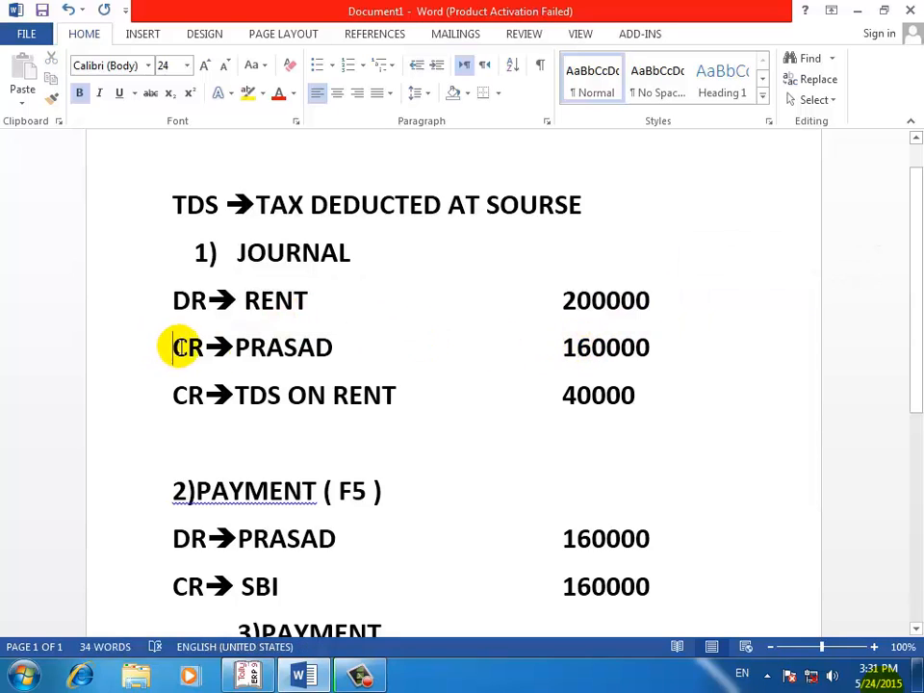
pyautogui.moveTo(171, 348); pyautogui.dragTo(670, 355)
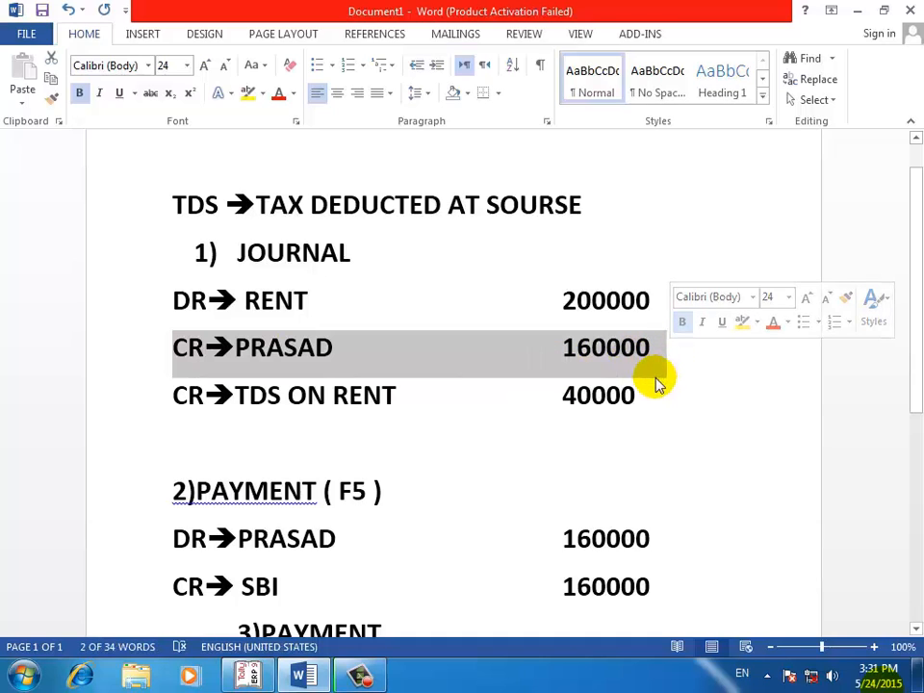
pyautogui.moveTo(174, 394); pyautogui.dragTo(650, 401)
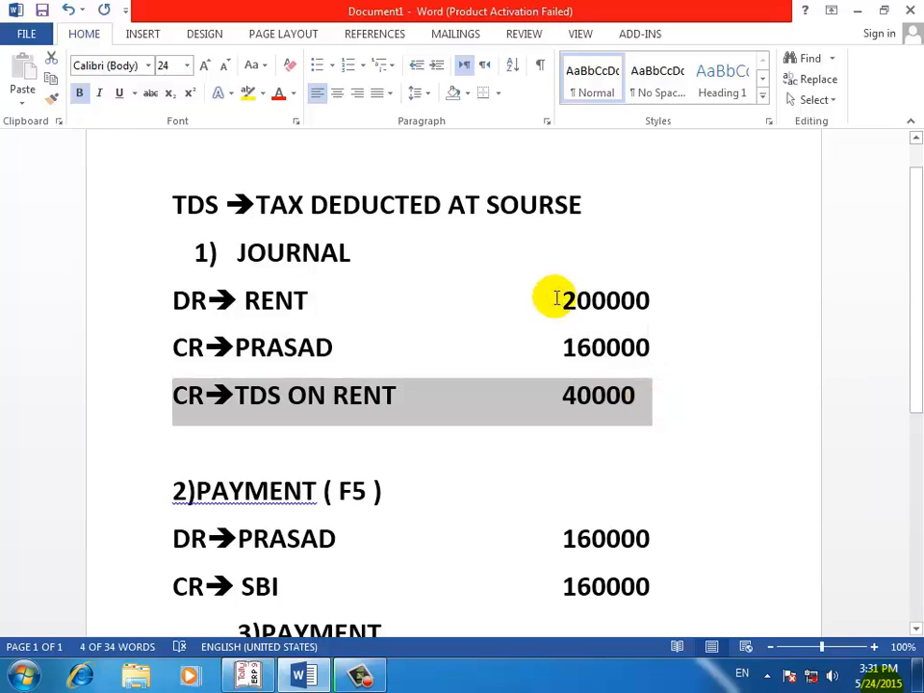
# - Highlight the landlord's debit line under 2)PAYMENT and the TDS ON RENT debit line under 3)PAYMENT for review
pyautogui.scroll(-5, 301, 255)
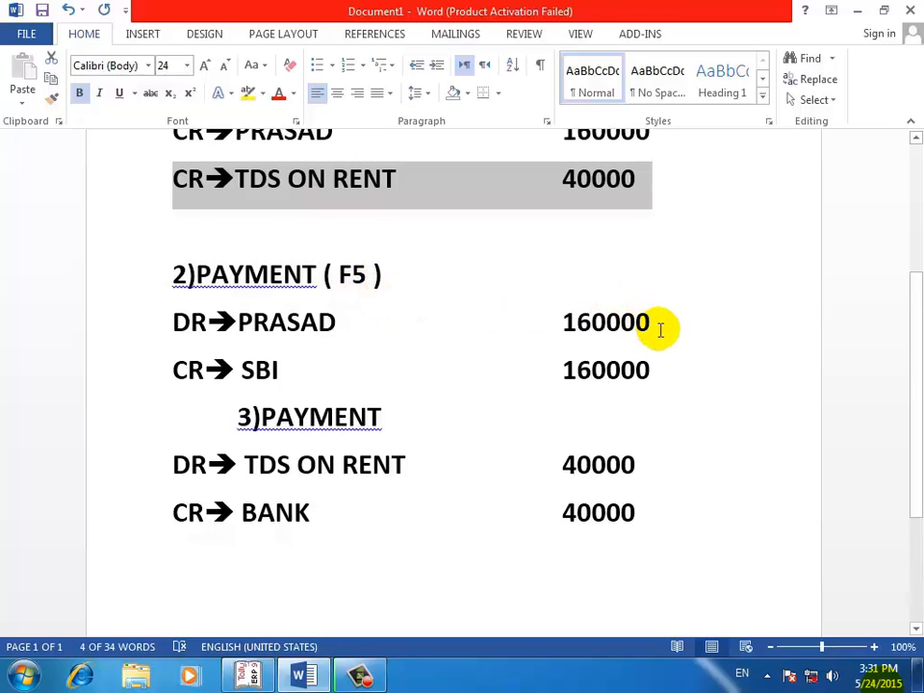
pyautogui.moveTo(656, 326); pyautogui.dragTo(152, 317)
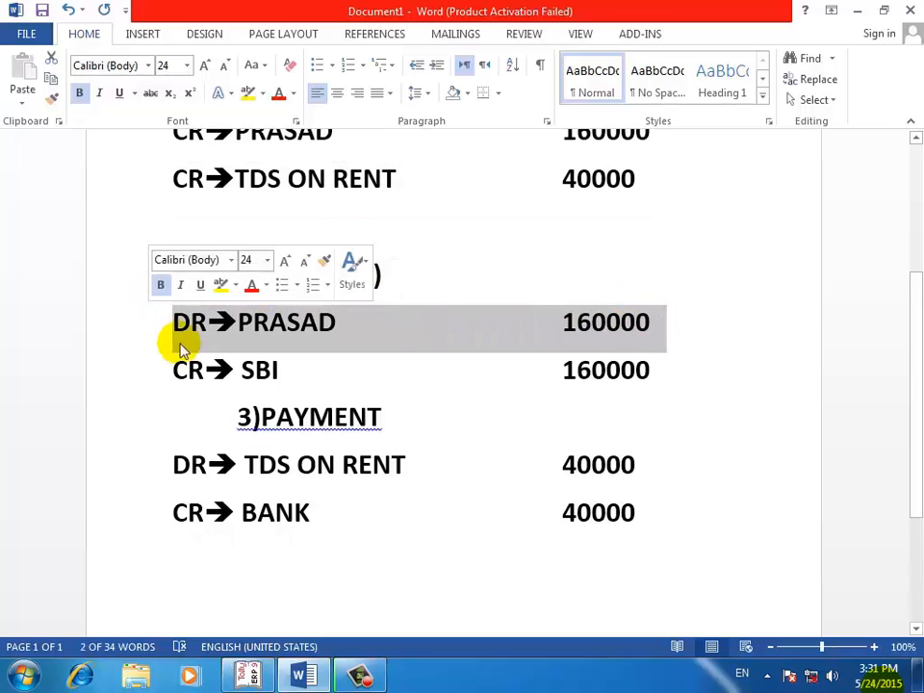
pyautogui.click(338, 465)
pyautogui.moveTo(652, 466); pyautogui.dragTo(133, 442)
pyautogui.click(304, 521)
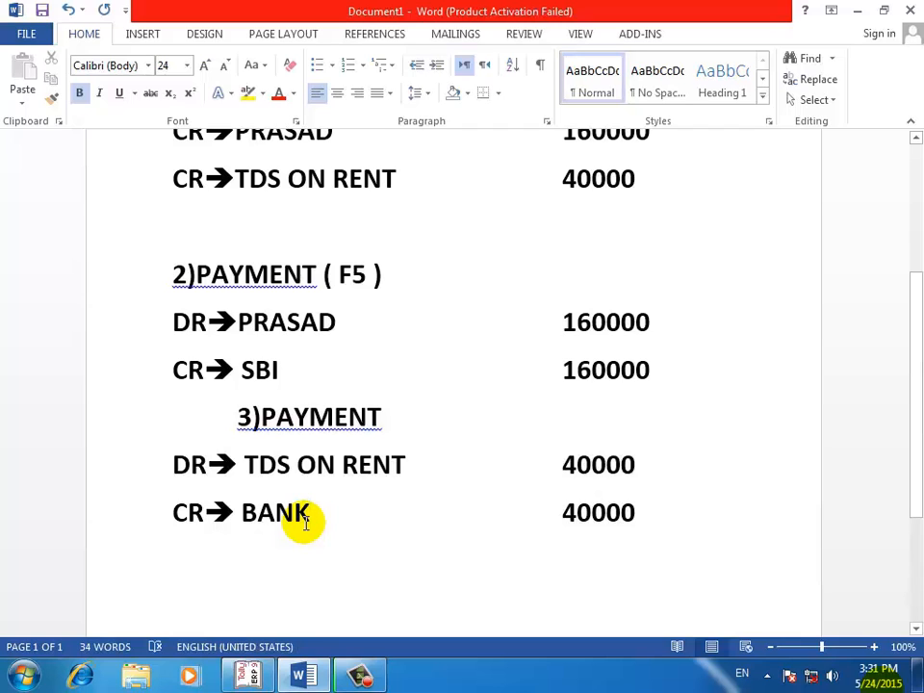
# - Switch to Tally.ERP 9, start creating a new company, and enter its name while keeping the same mailing name and a blank address
pyautogui.click(252, 677)
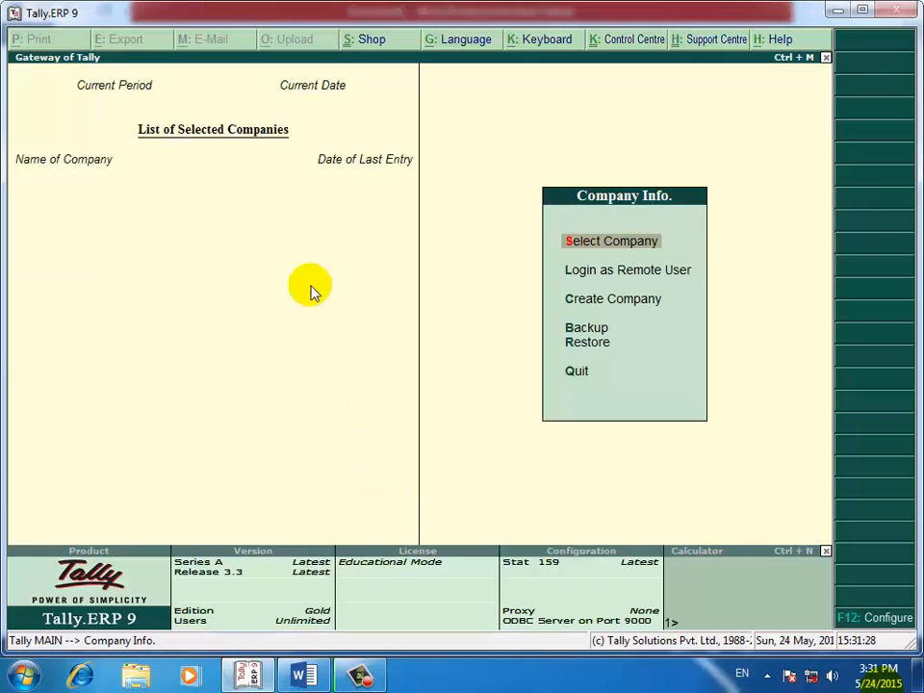
pyautogui.press('c')
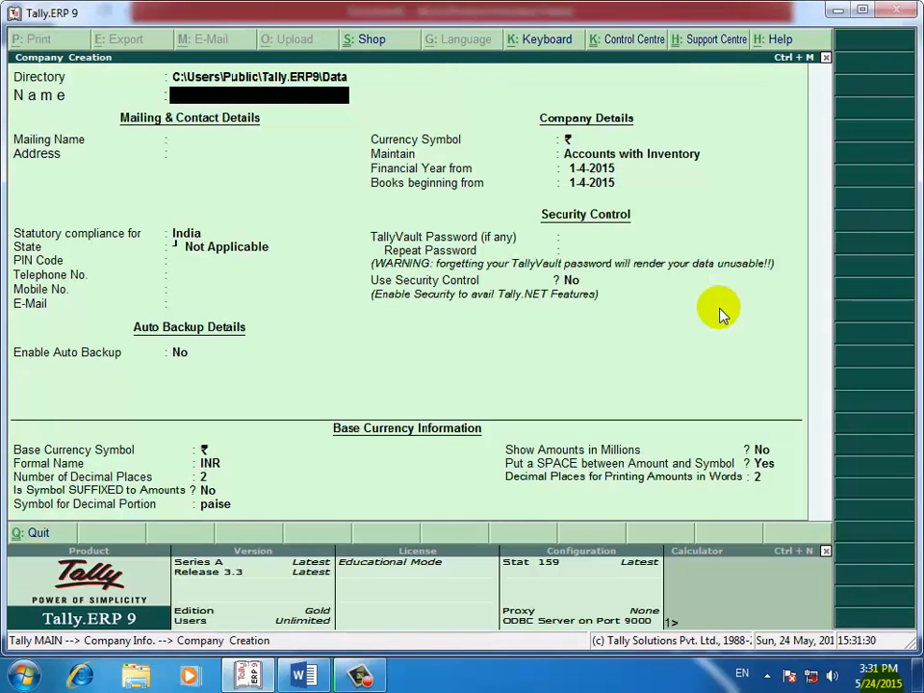
pyautogui.write('PRASAD 12')
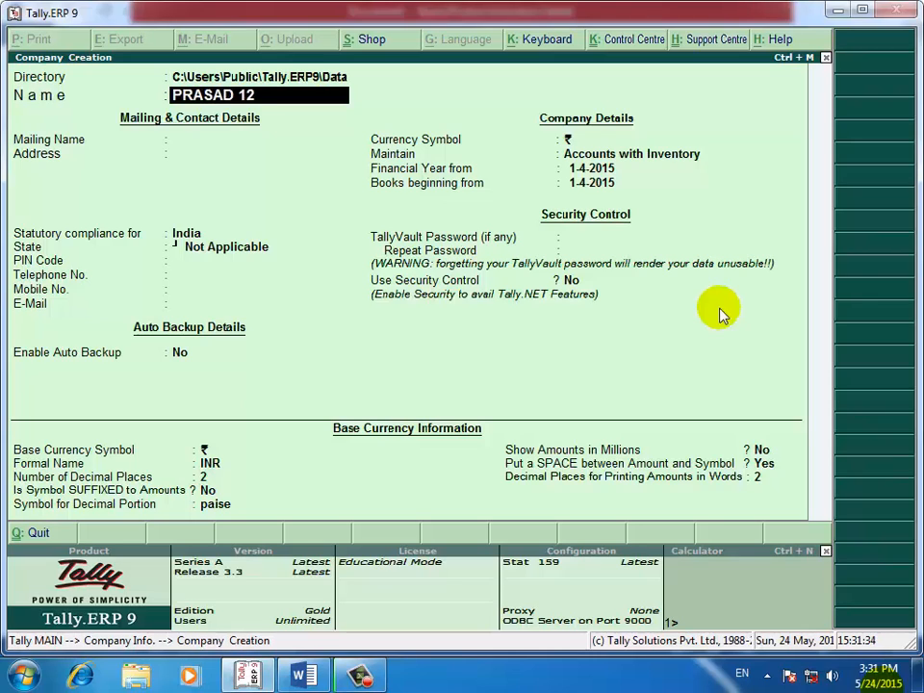
pyautogui.write('3')
pyautogui.press('Return')
pyautogui.press('Return')
pyautogui.press('Return')
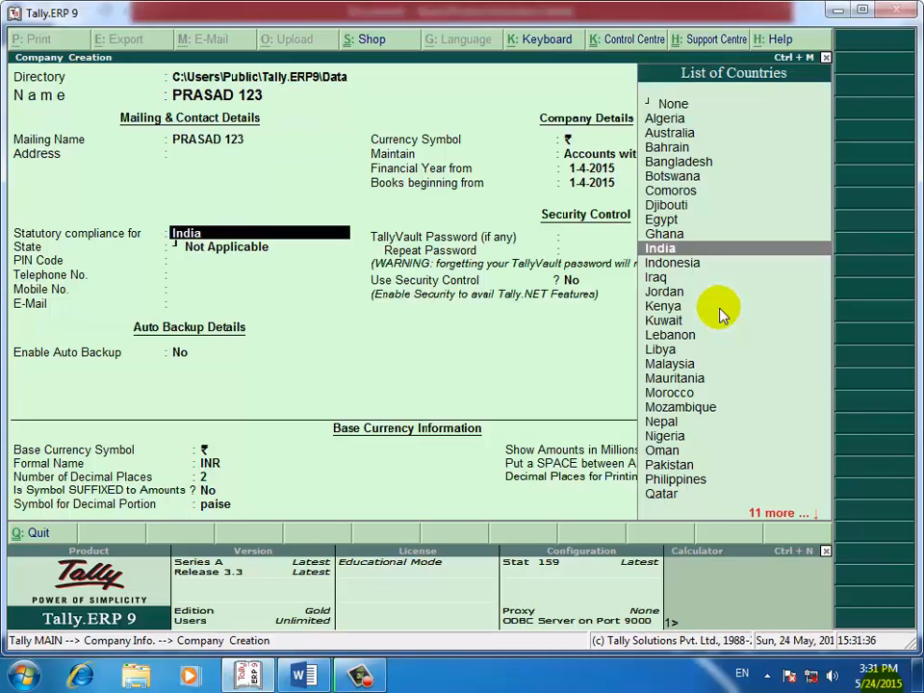
# - Keep India for statutory compliance and set the state to Maharashtra, leaving the contact details blank and auto backup off
pyautogui.press('Return')
pyautogui.write('MAH')
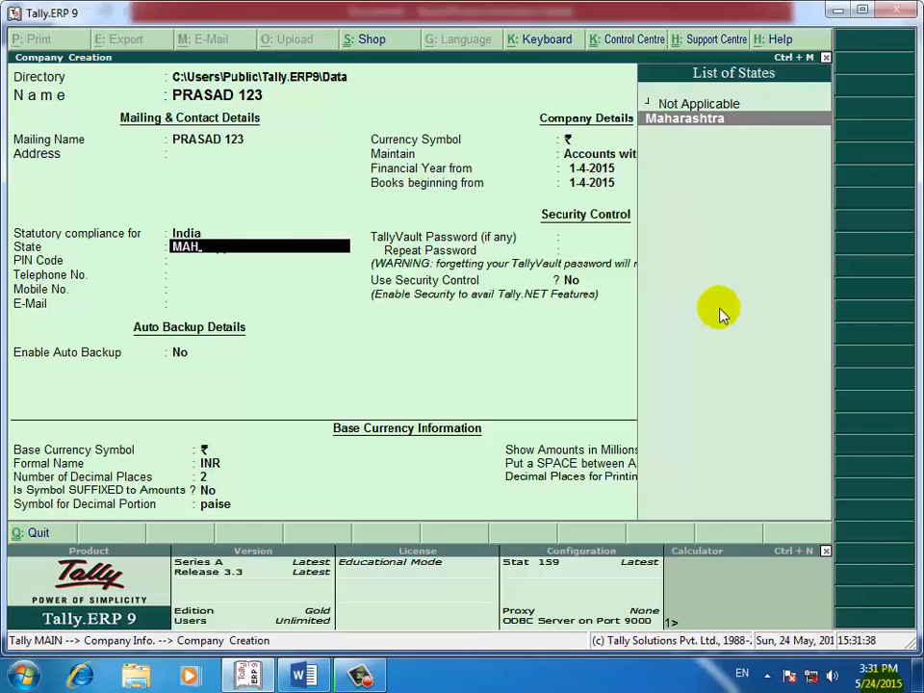
pyautogui.press('Return')
pyautogui.press('Return')
pyautogui.press('Return')
pyautogui.press('Return')
pyautogui.press('Return')
pyautogui.press('Return')
pyautogui.press('Return')
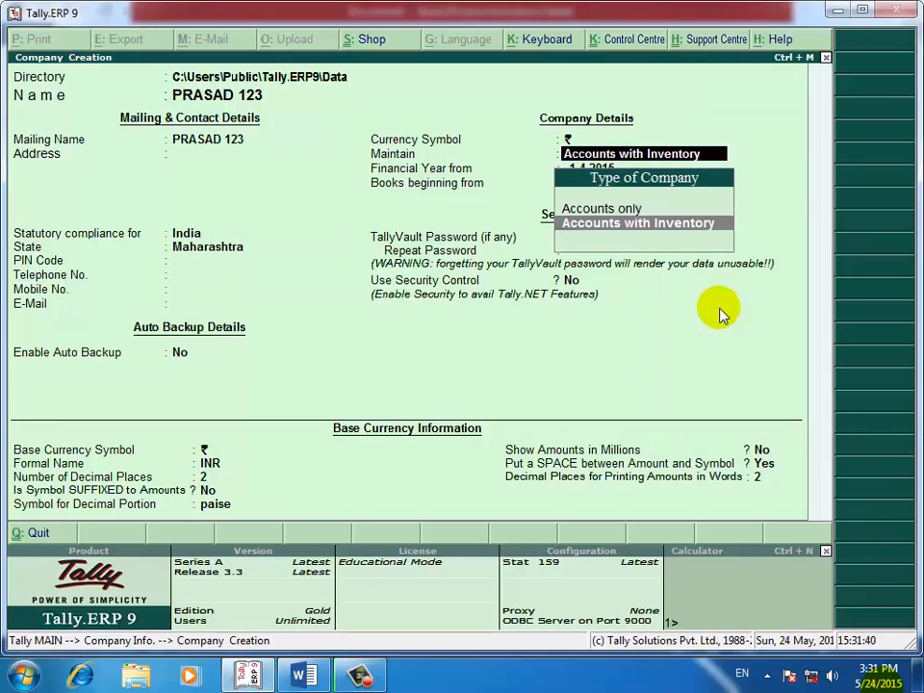
# - Keep Accounts with Inventory as the company type and set the financial year to start from 1-4-2014
pyautogui.press('Return')
pyautogui.write('1')
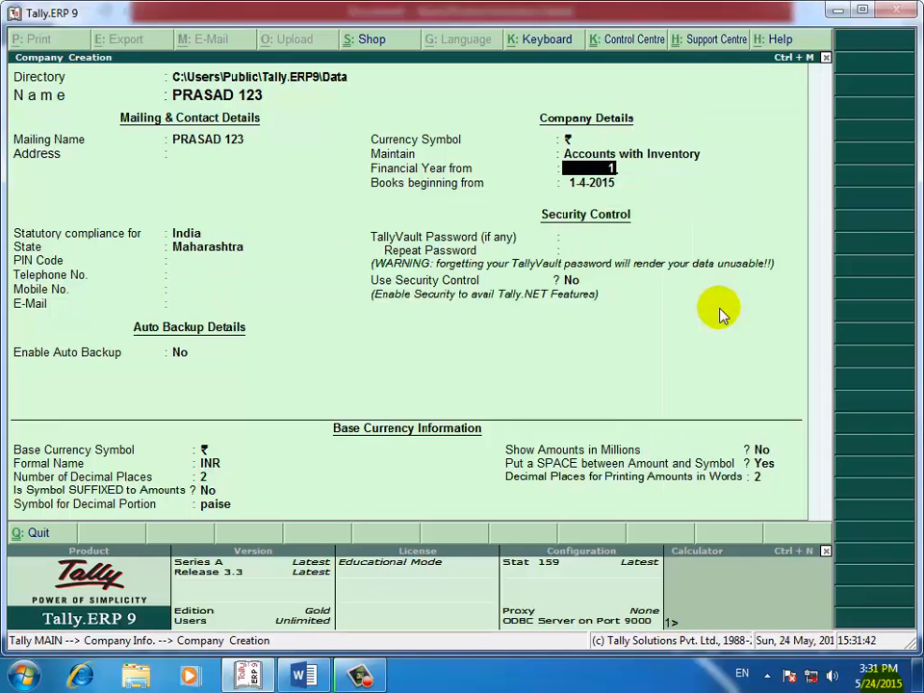
pyautogui.write('-4-2014')
pyautogui.press('Return')
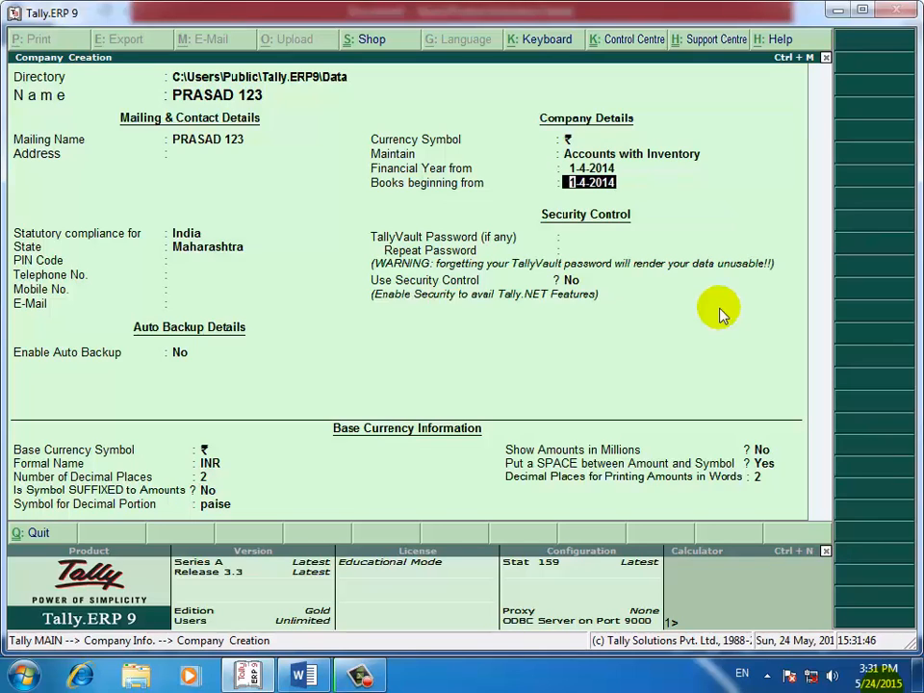
# - Keep the books beginning date, security and base currency defaults, and accept the form to create the company
pyautogui.press('Return')
pyautogui.press('Return')
pyautogui.press('Return')
pyautogui.press('Return')
pyautogui.press('Return')
pyautogui.press('Return')
pyautogui.press('Return')
pyautogui.press('Return')
pyautogui.press('Return')
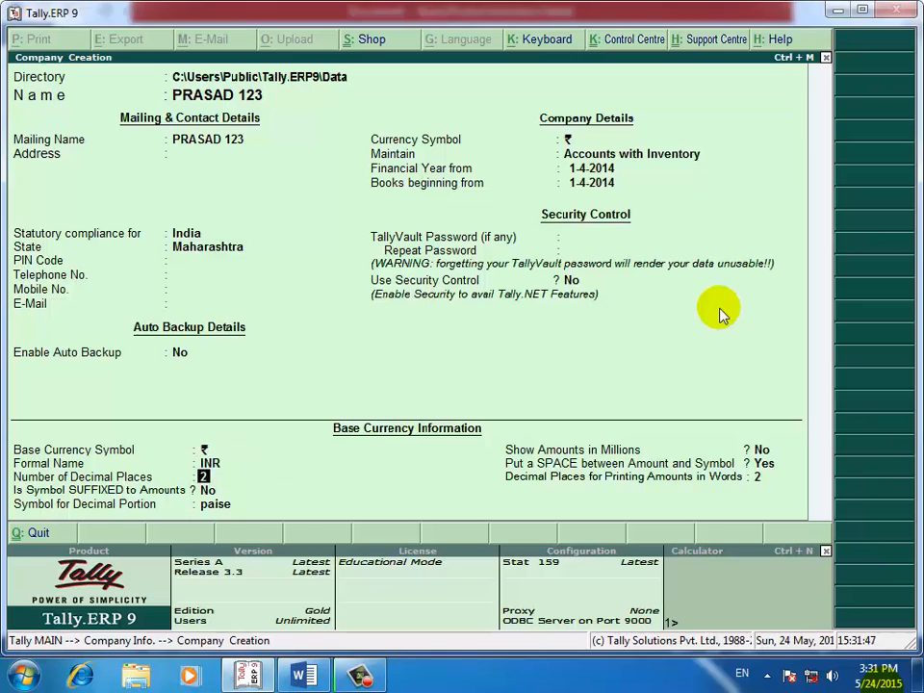
pyautogui.press('Return')
pyautogui.press('Return')
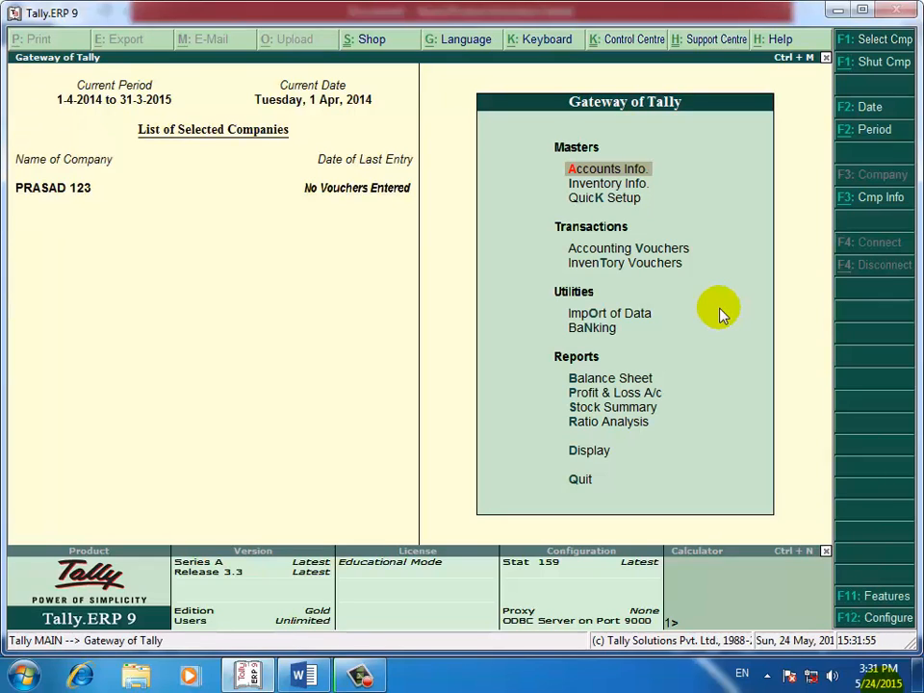
# - Open the company's Accounting Features and go through the general settings without changing them
pyautogui.click(873, 599)
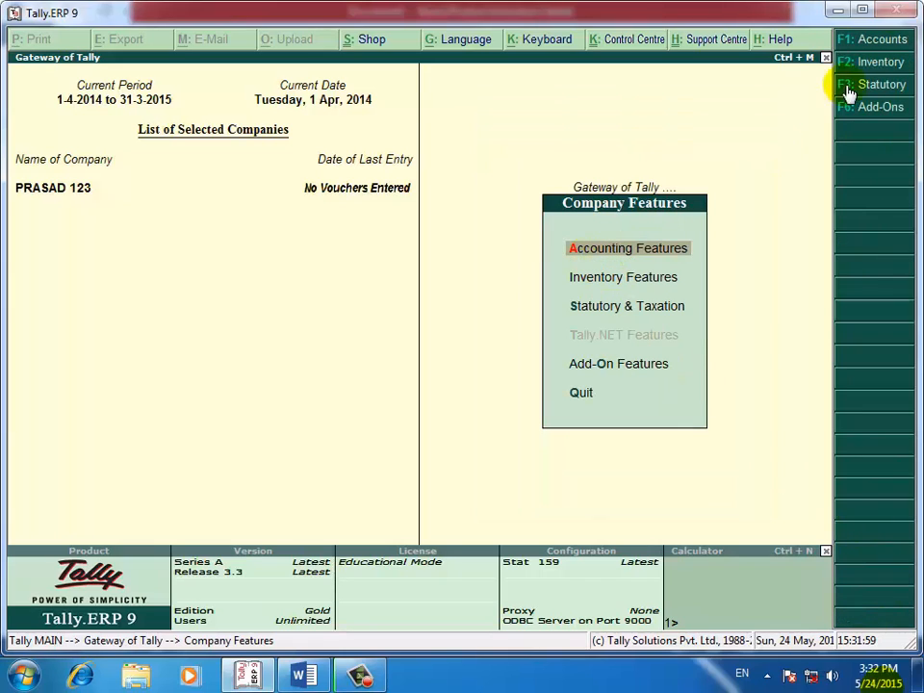
pyautogui.click(873, 40)
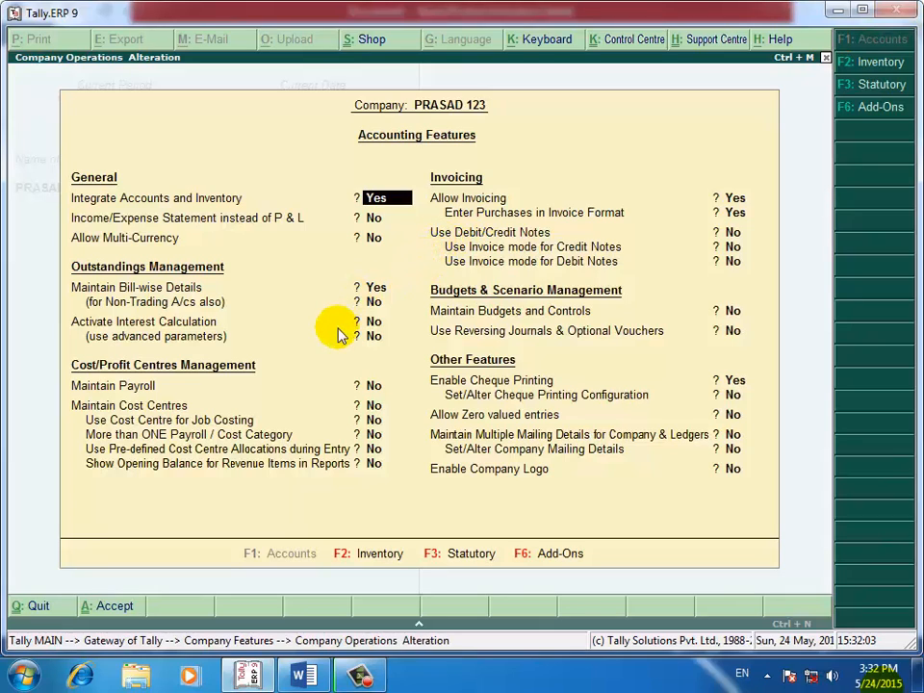
pyautogui.press('Return')
pyautogui.press('Return')
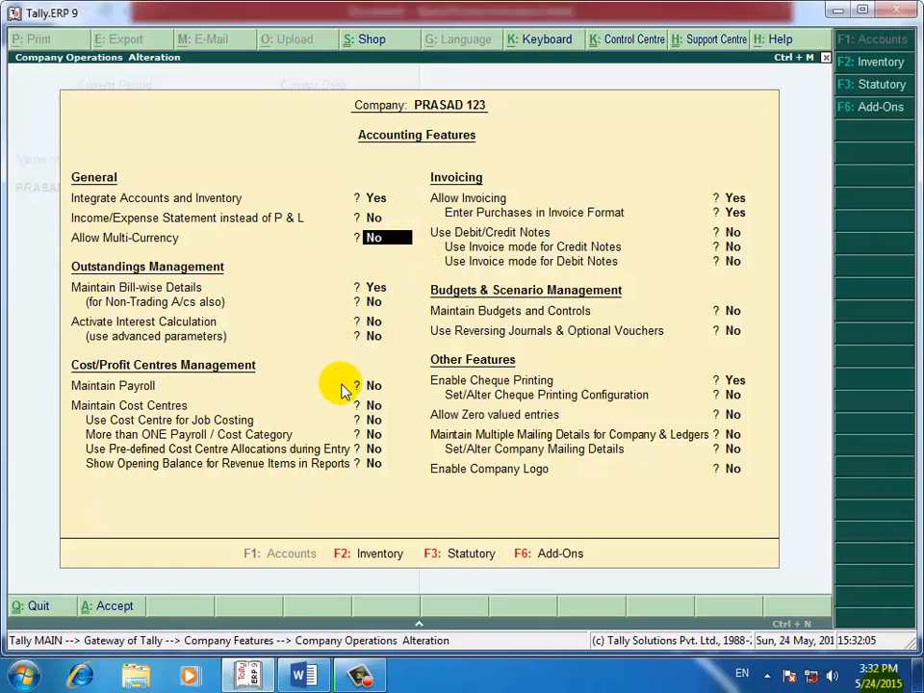
# - In the Statutory & Taxation features, enable Tax Deducted at Source (TDS) and set Set/Alter TDS Details to Yes
pyautogui.click(876, 91)
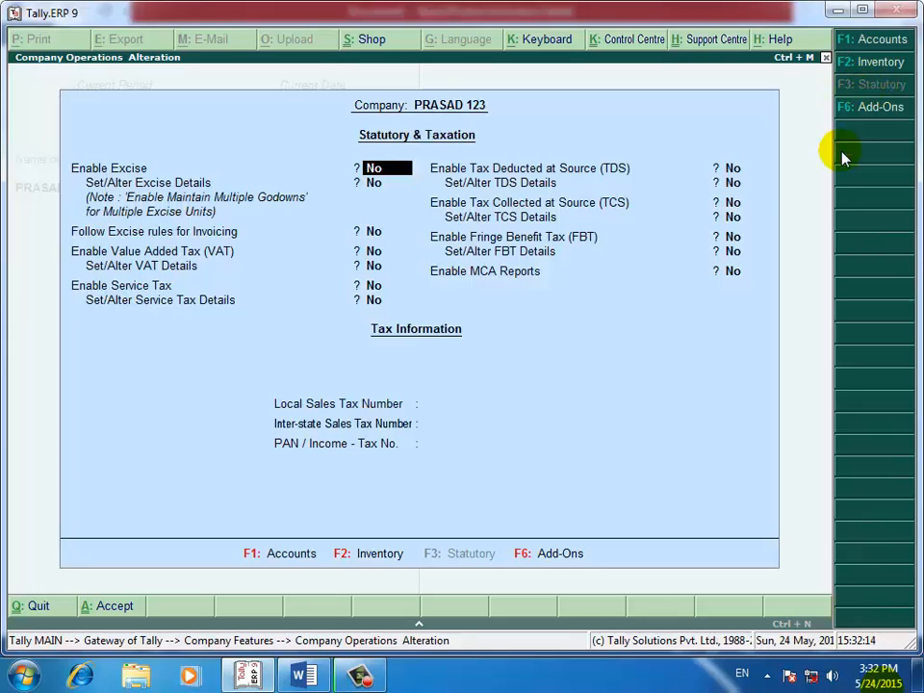
pyautogui.press('Return')
pyautogui.press('Return')
pyautogui.press('Return')
pyautogui.press('Return')
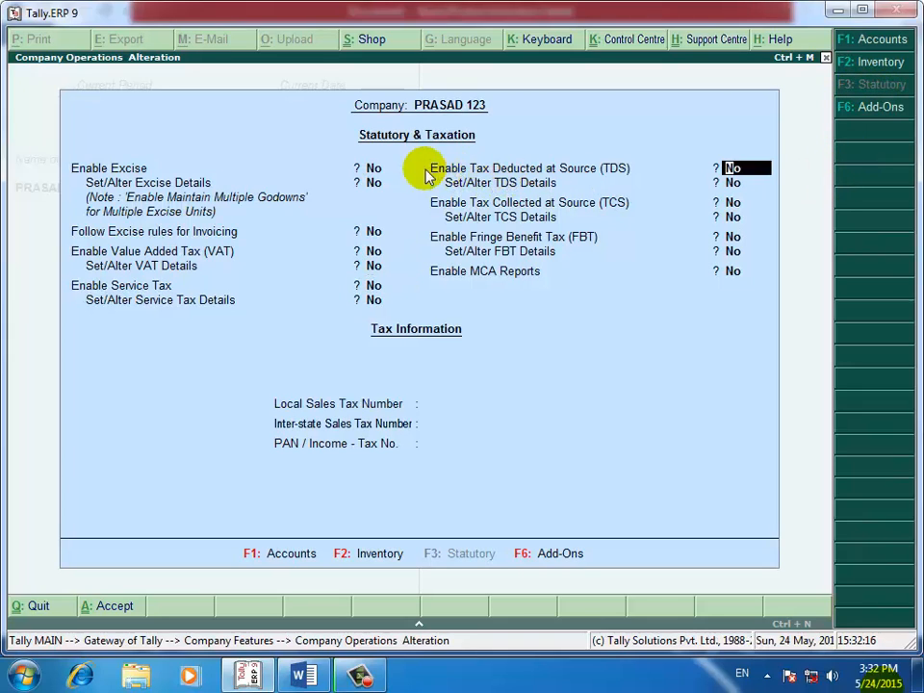
pyautogui.write('y')
pyautogui.press('Return')
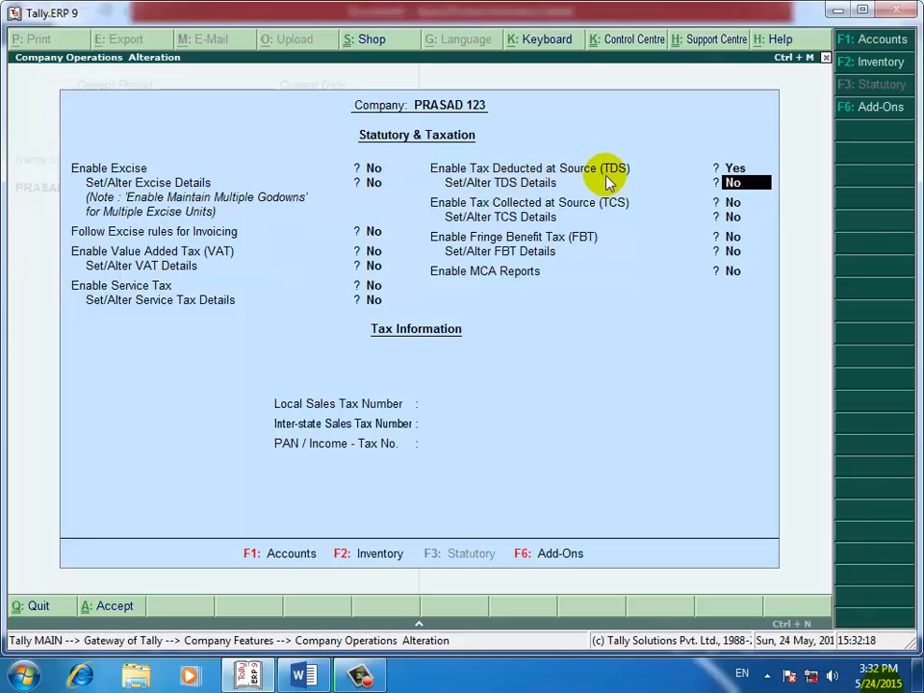
pyautogui.write('y')
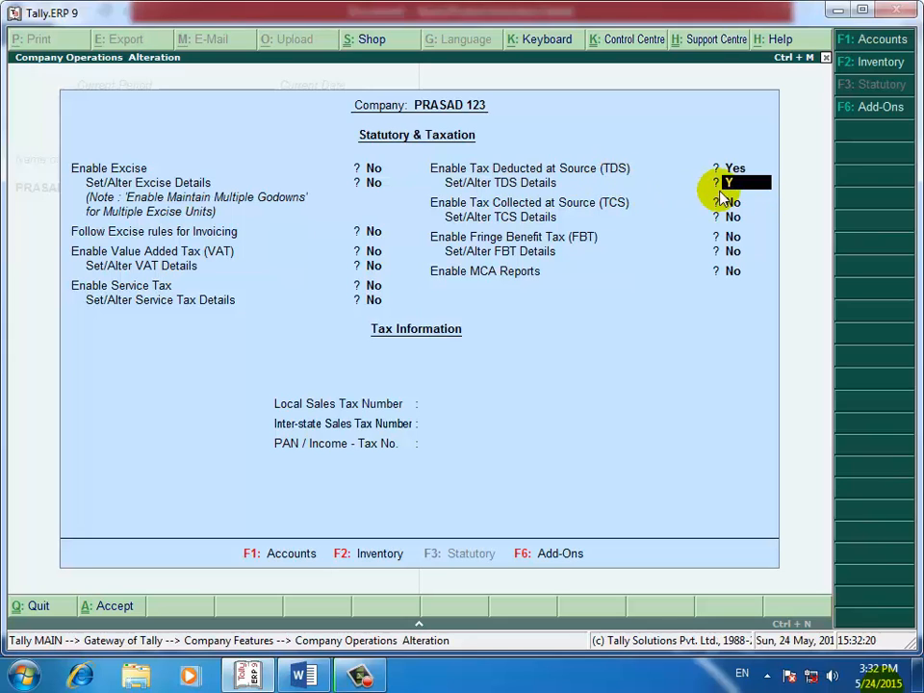
pyautogui.press('Return')
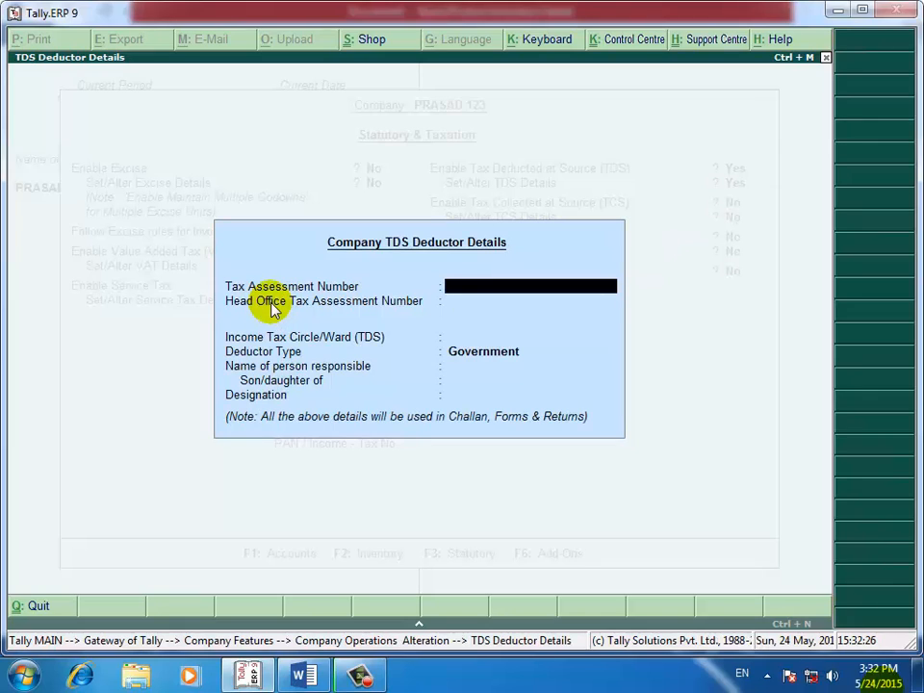
# - Enter the company's Tax Assessment Number, set the deductor type to Others, and leave the remaining TDS deductor details blank
pyautogui.write('ASDFG1234H')
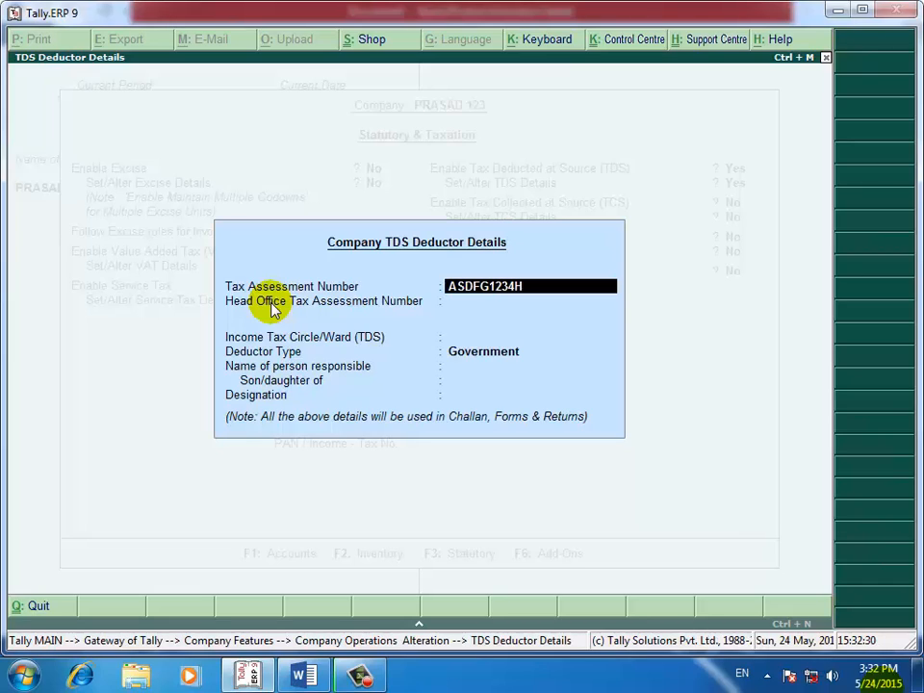
pyautogui.press('Return')
pyautogui.press('Return')
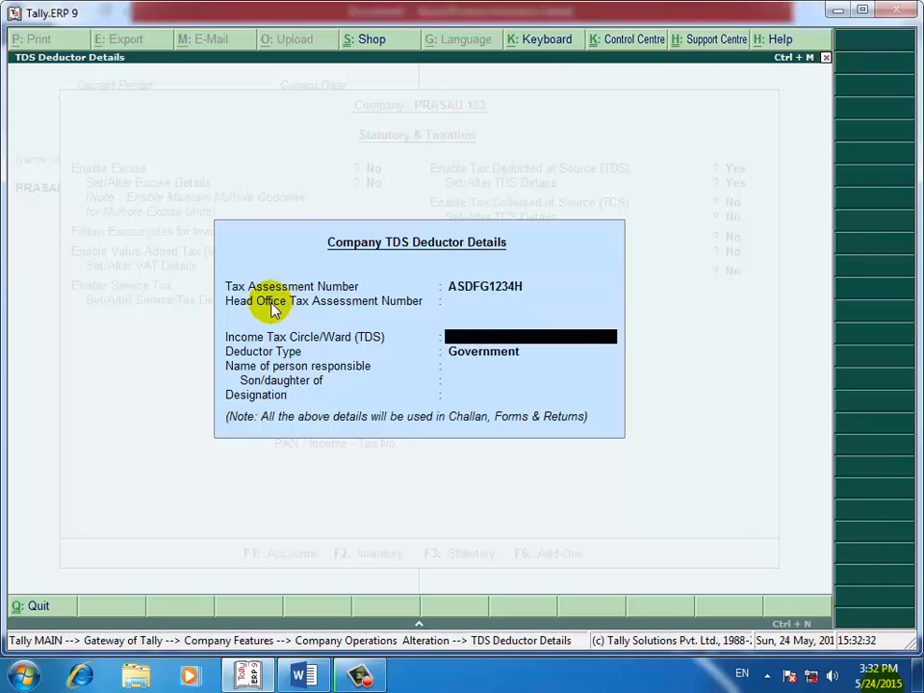
pyautogui.press('Return')
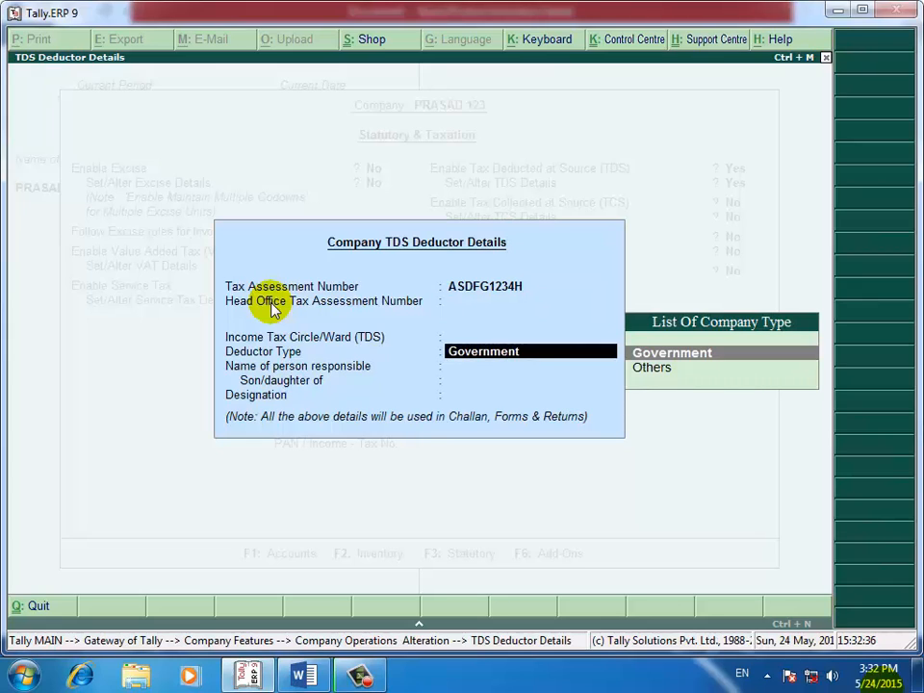
pyautogui.press('Down')
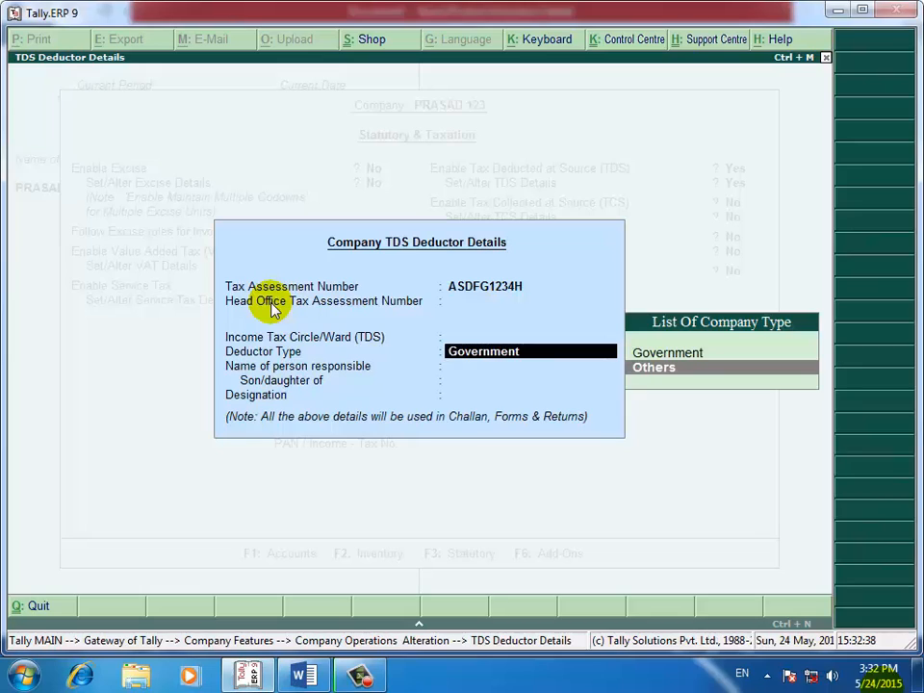
pyautogui.press('Return')
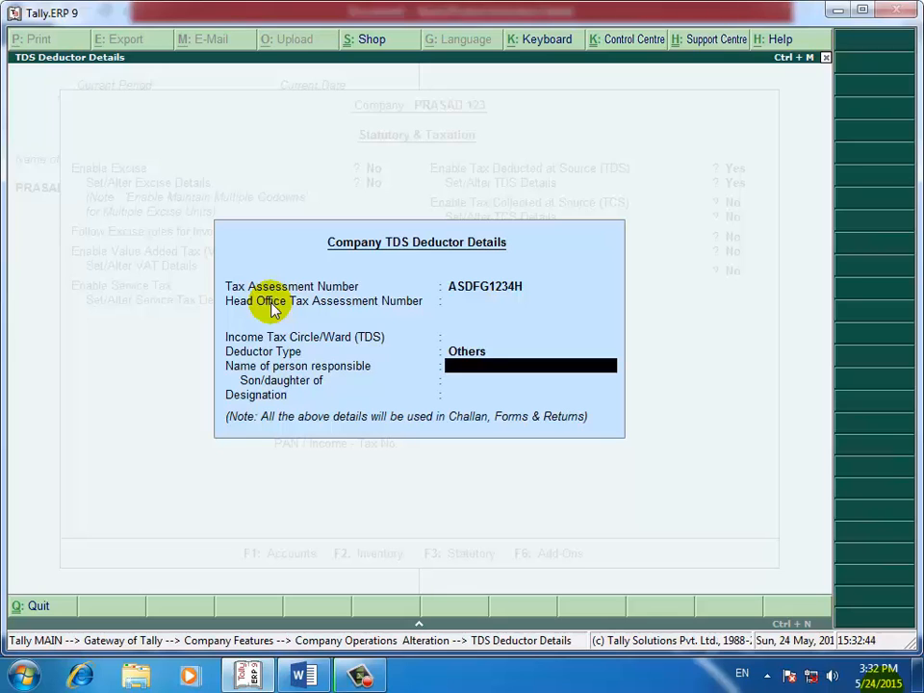
pyautogui.press('Return')
pyautogui.press('Return')
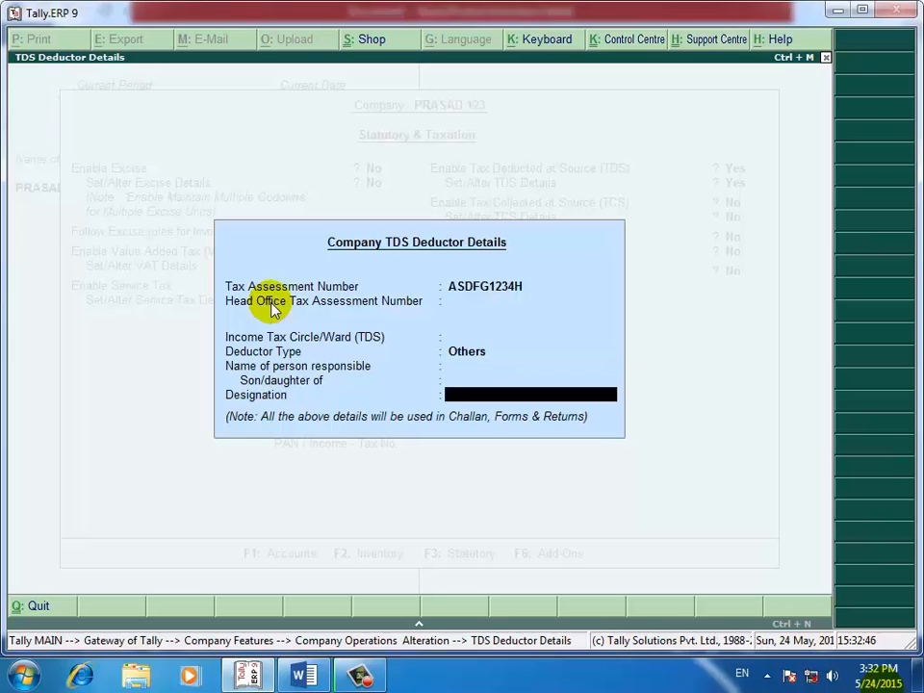
pyautogui.press('Return')
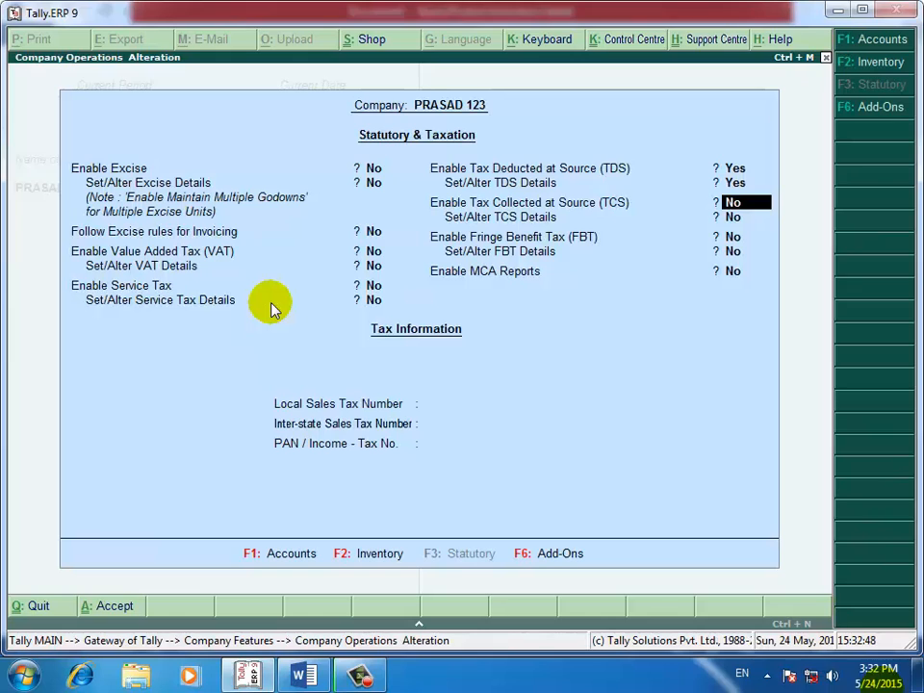
# - Keep the remaining statutory and tax information defaults, save the features, and return to the Gateway of Tally
pyautogui.press('Return')
pyautogui.press('Return')
pyautogui.press('Return')
pyautogui.press('Return')
pyautogui.press('Return')
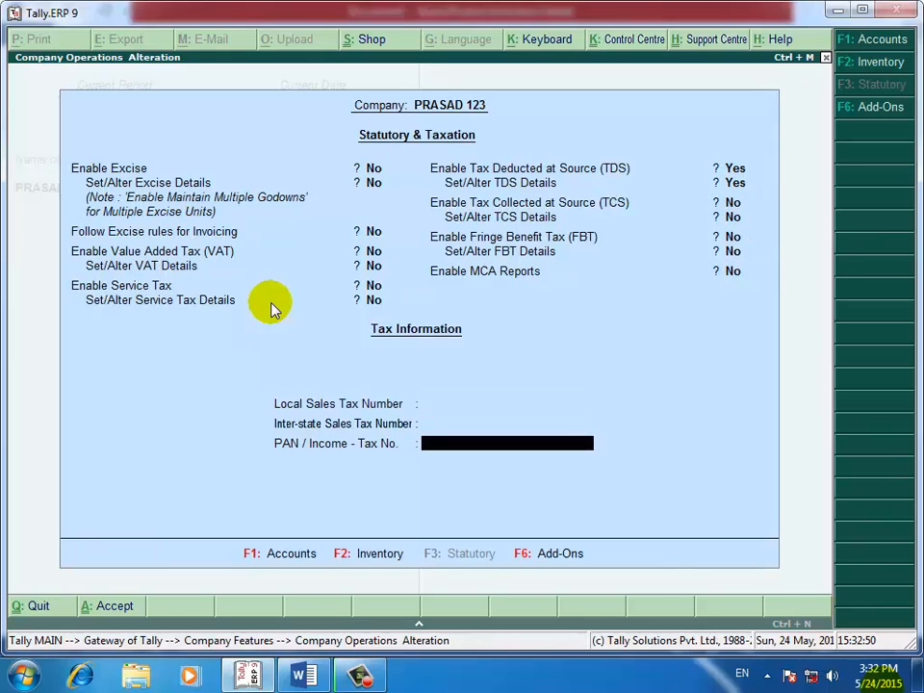
pyautogui.press('Return')
pyautogui.press('Return')
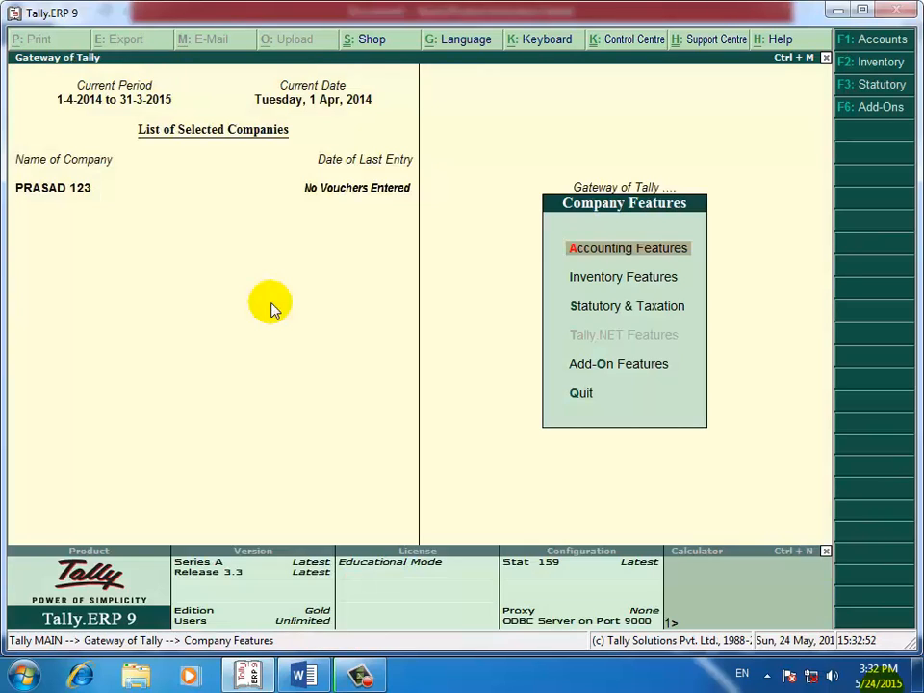
pyautogui.press('Escape')
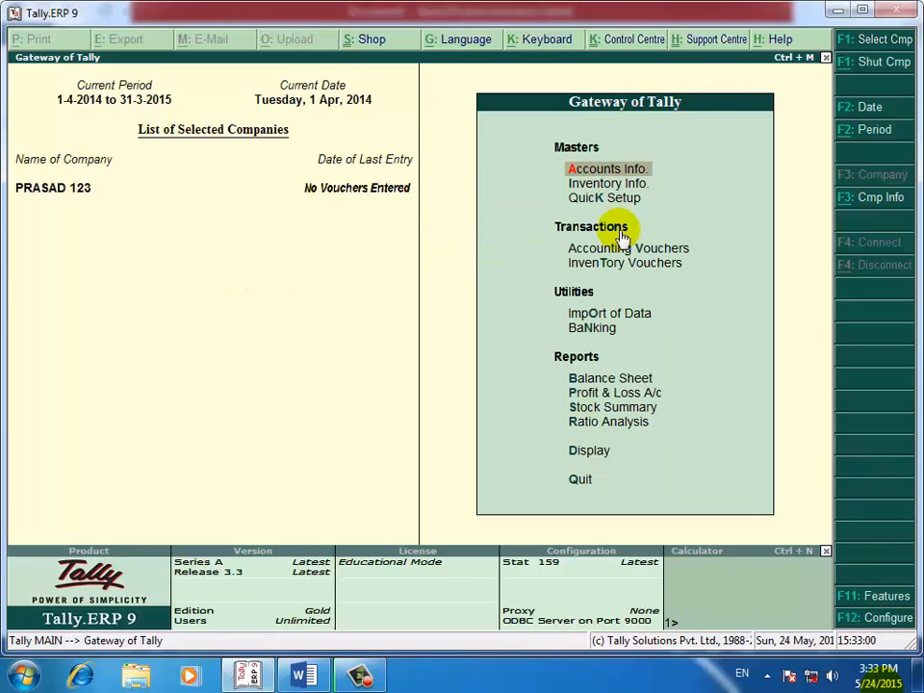
# - Start a new single ledger named RENT and place it under Indirect Expenses
pyautogui.press('Return')
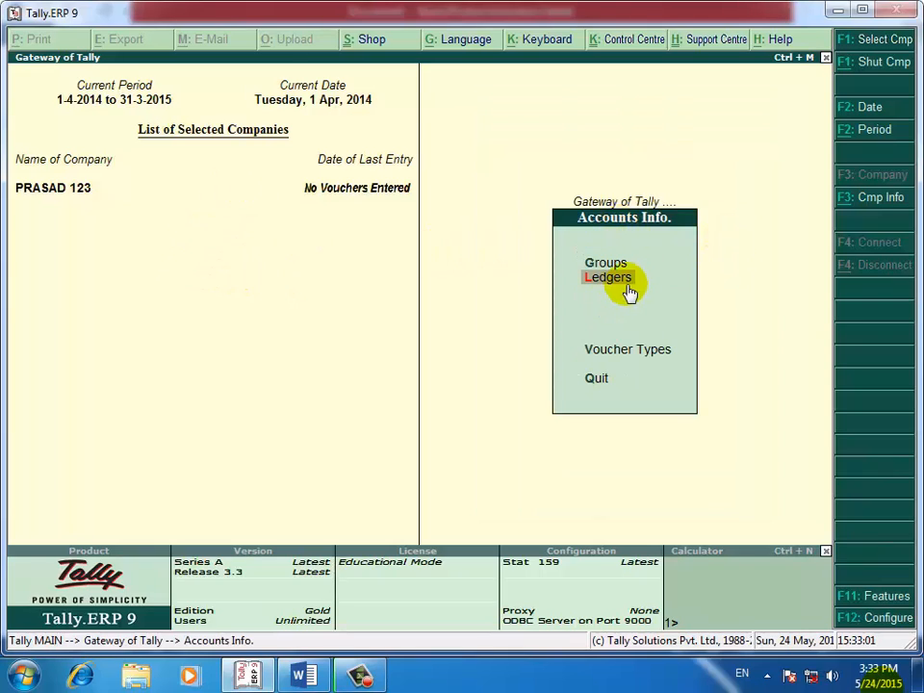
pyautogui.click(625, 288)
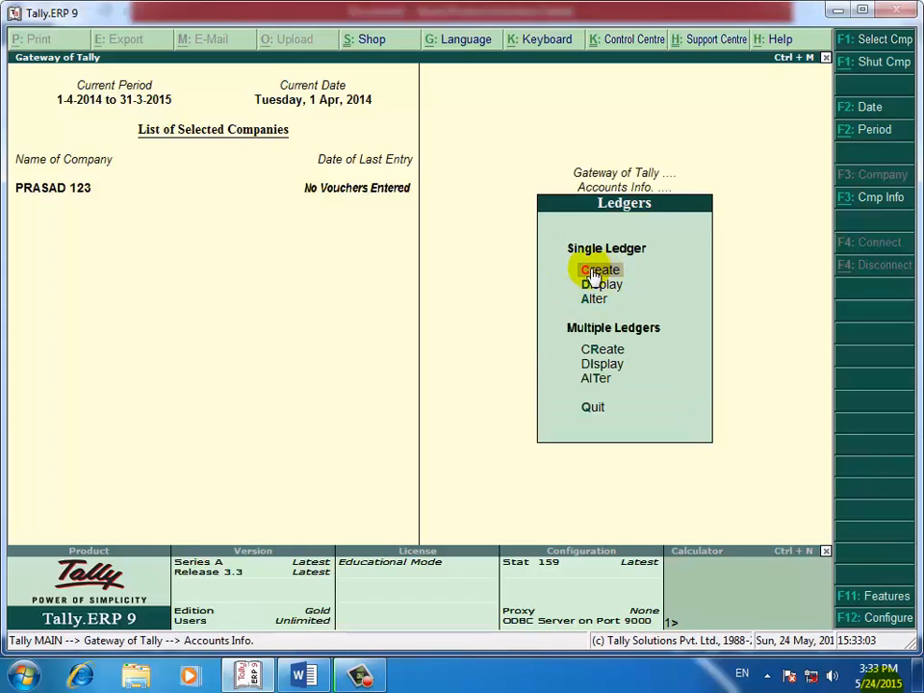
pyautogui.click(608, 278)
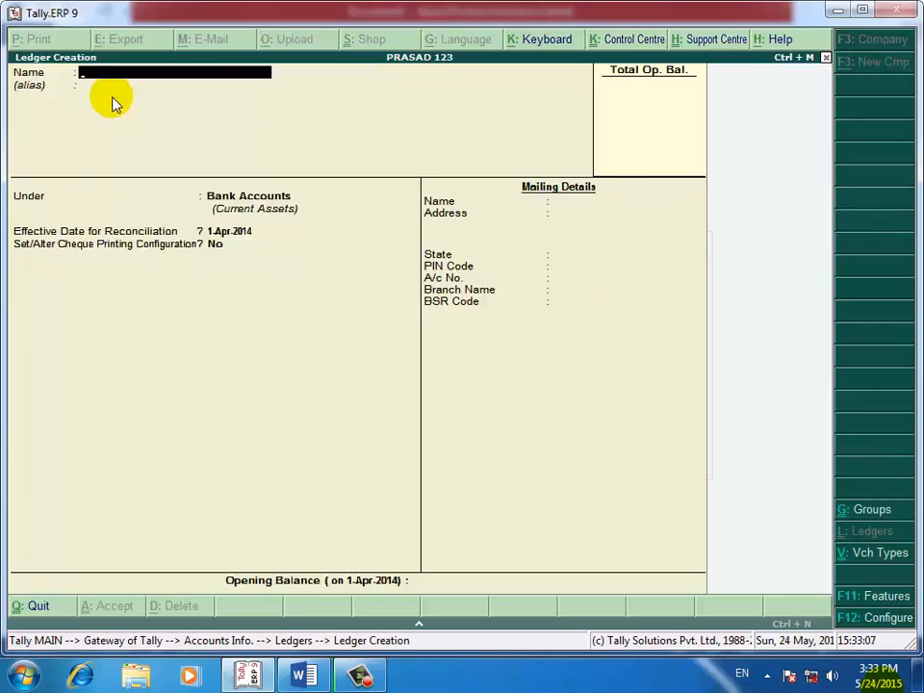
pyautogui.write('RENT')
pyautogui.press('Return')
pyautogui.press('Return')
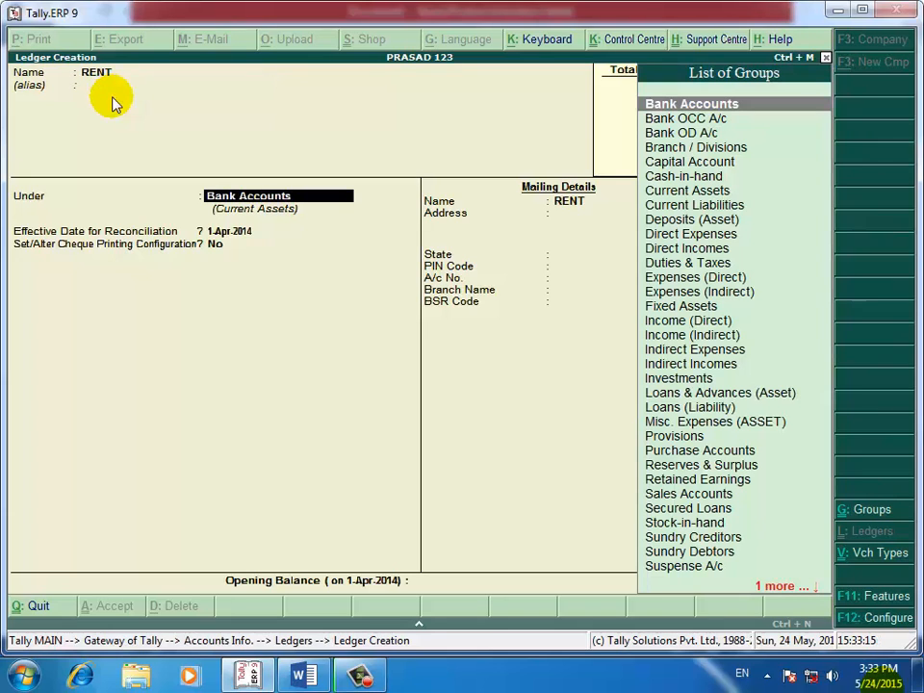
pyautogui.write('IND')
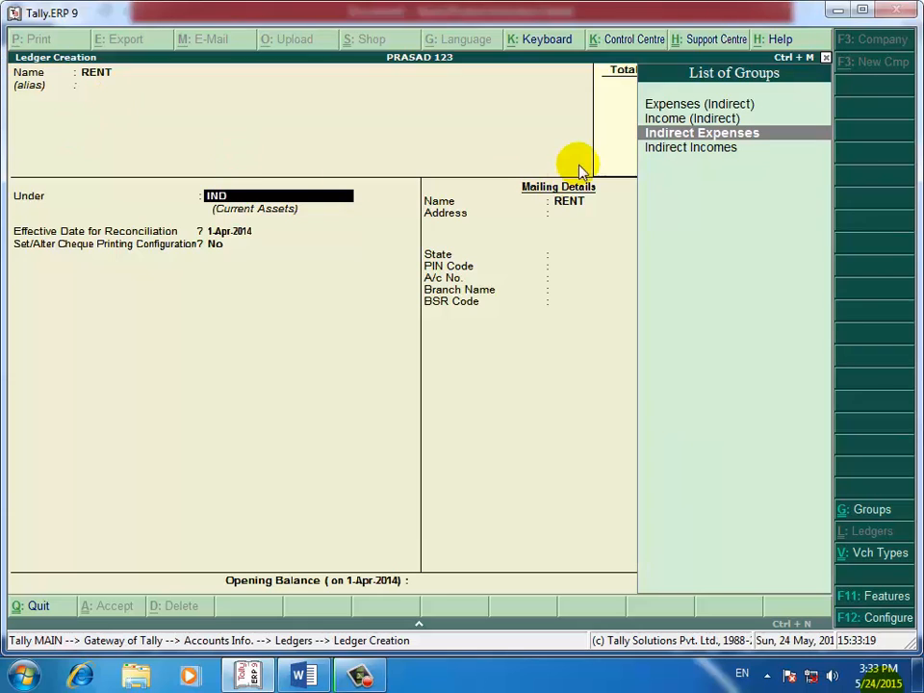
pyautogui.click(653, 134)
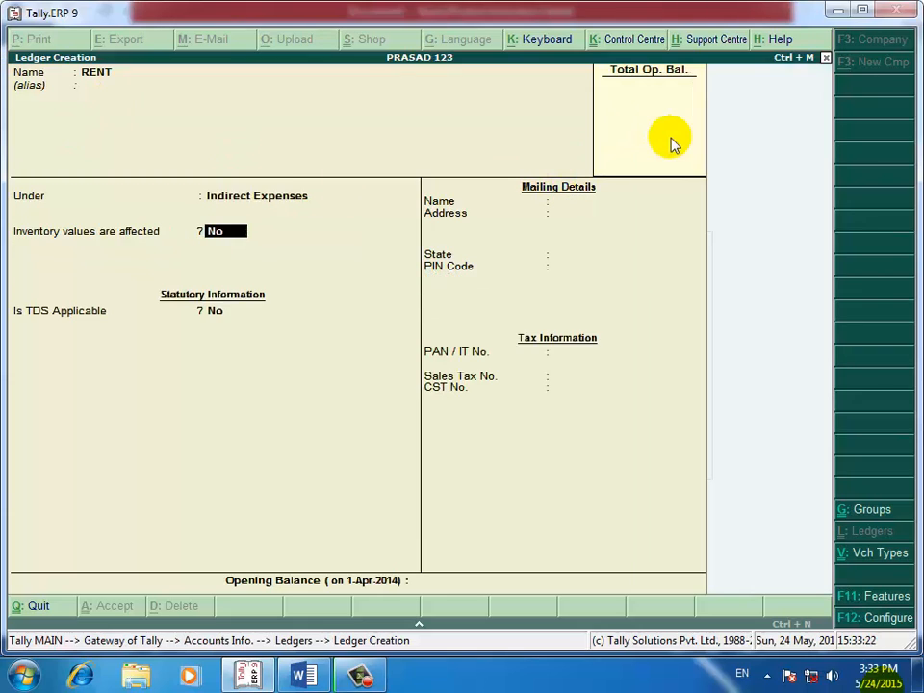
# - Make TDS applicable to the RENT ledger with Rent of Land, Building Or Furniture as its default nature of payment, and save it
pyautogui.press('Return')
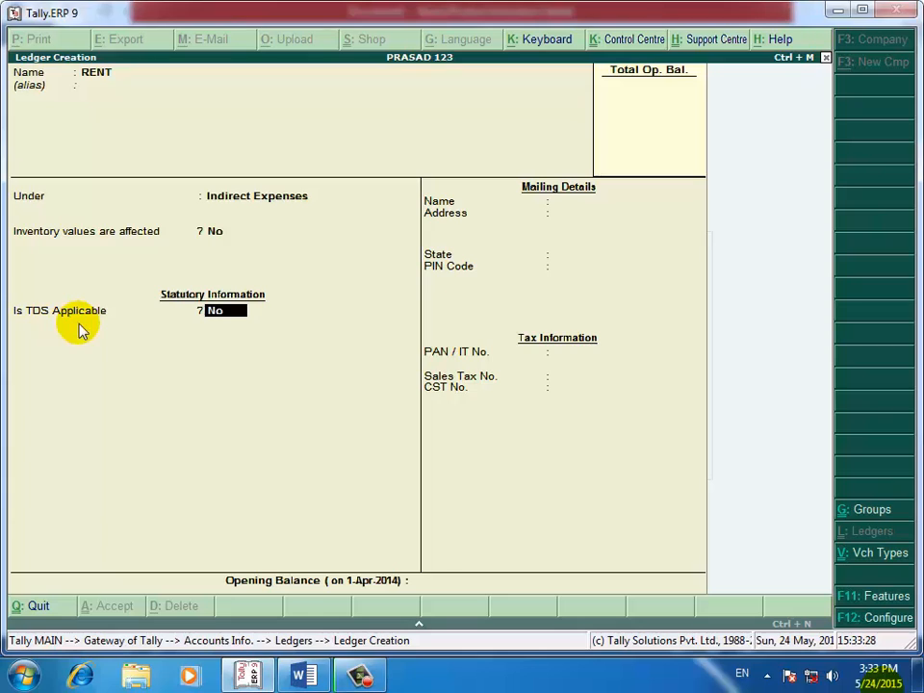
pyautogui.write('Y')
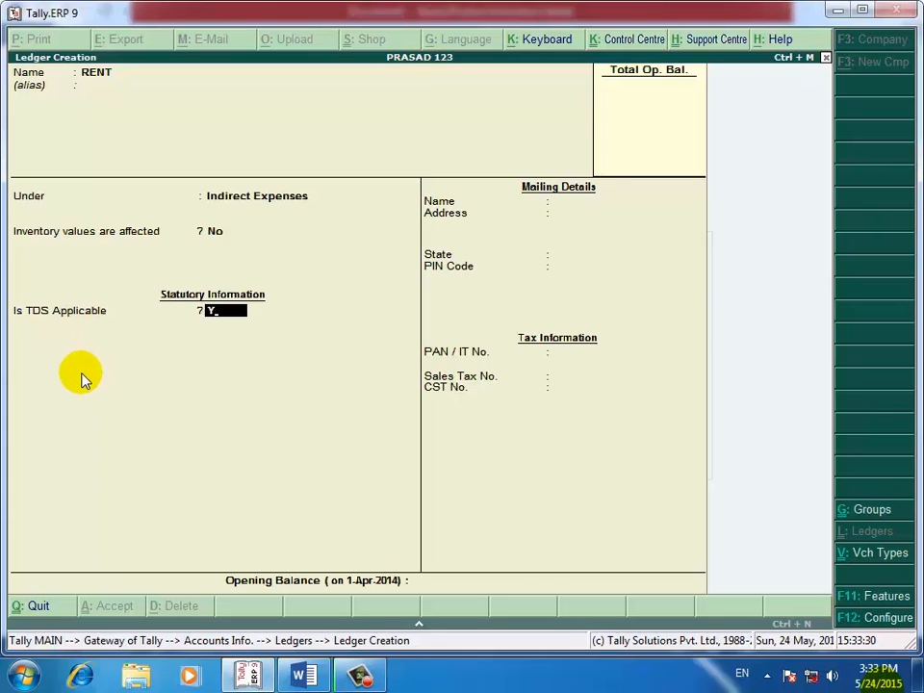
pyautogui.press('Return')
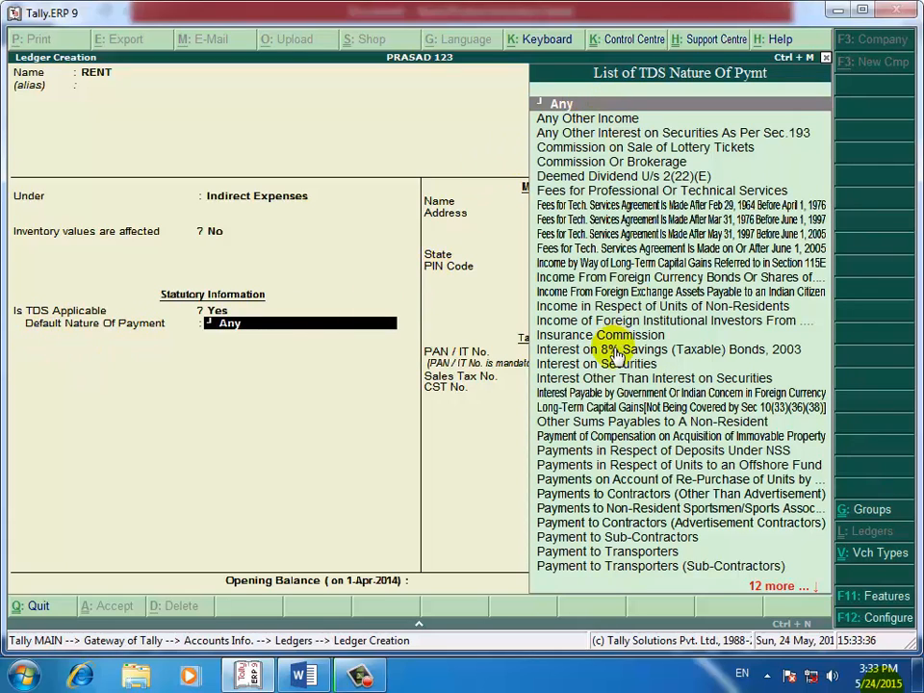
pyautogui.write('RE')
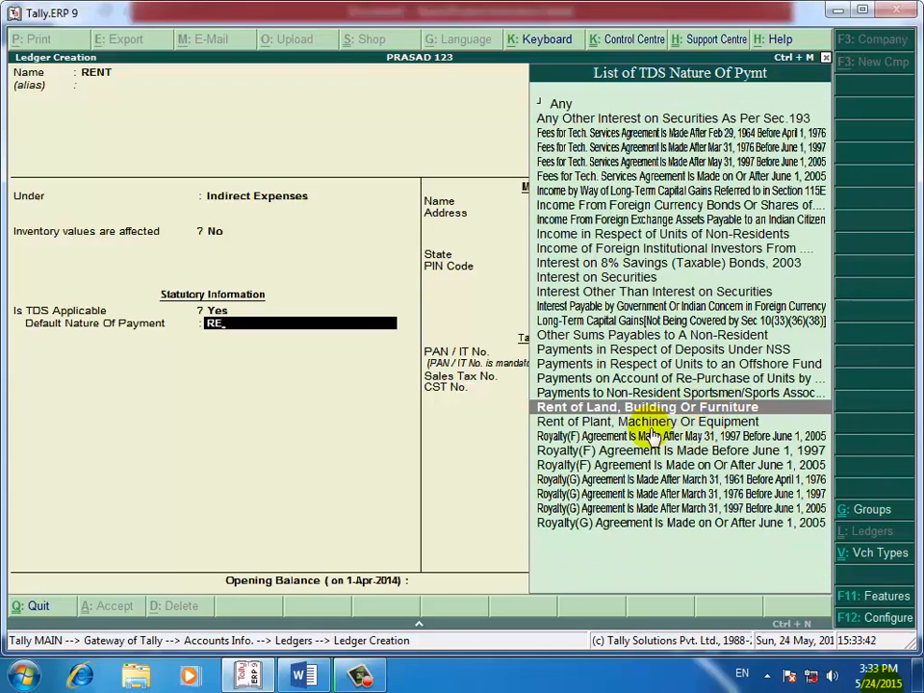
pyautogui.press('Return')
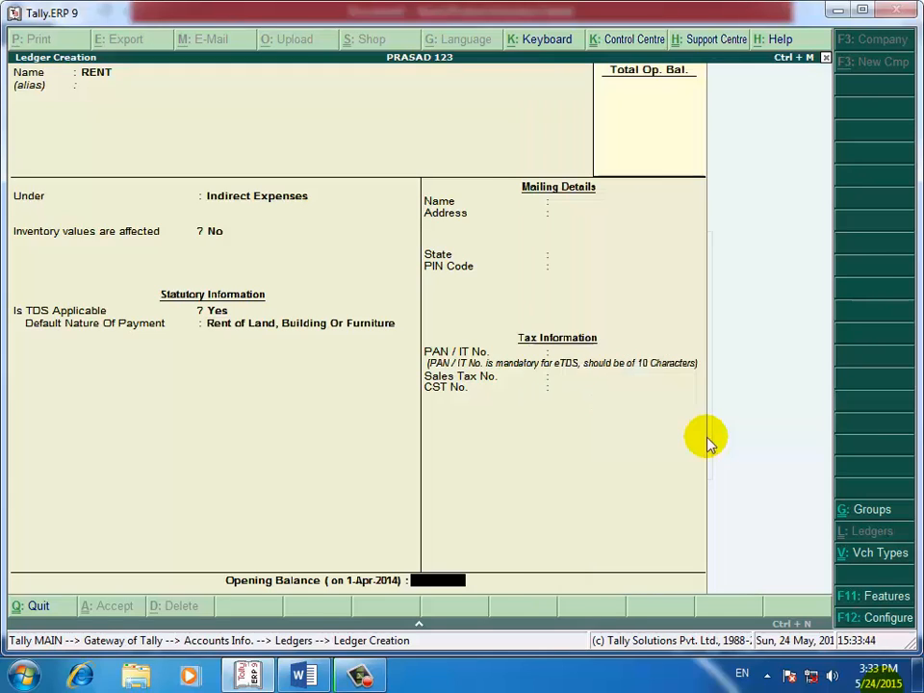
pyautogui.press('Return')
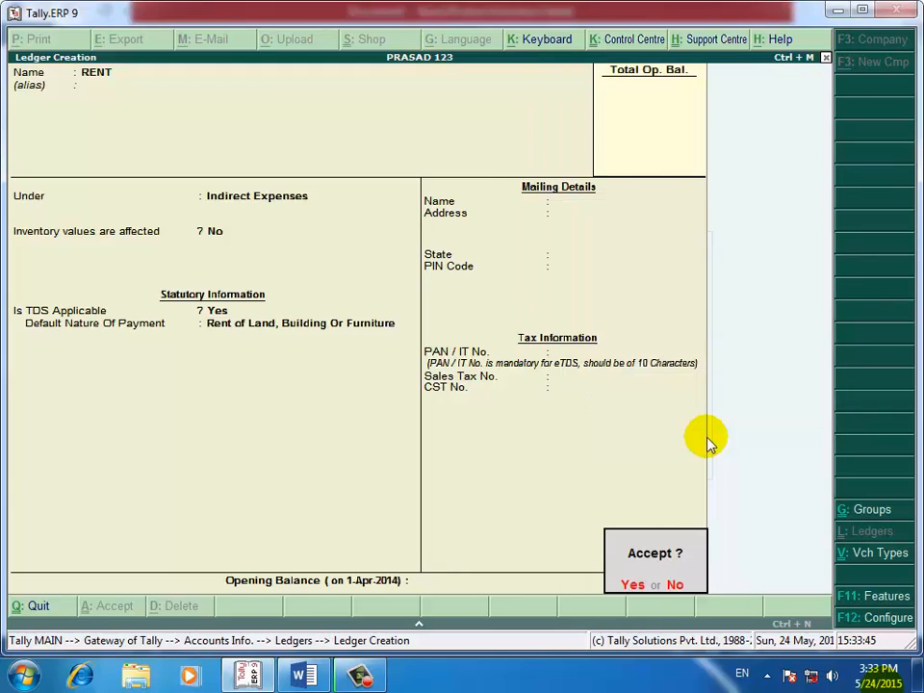
pyautogui.click(673, 534)
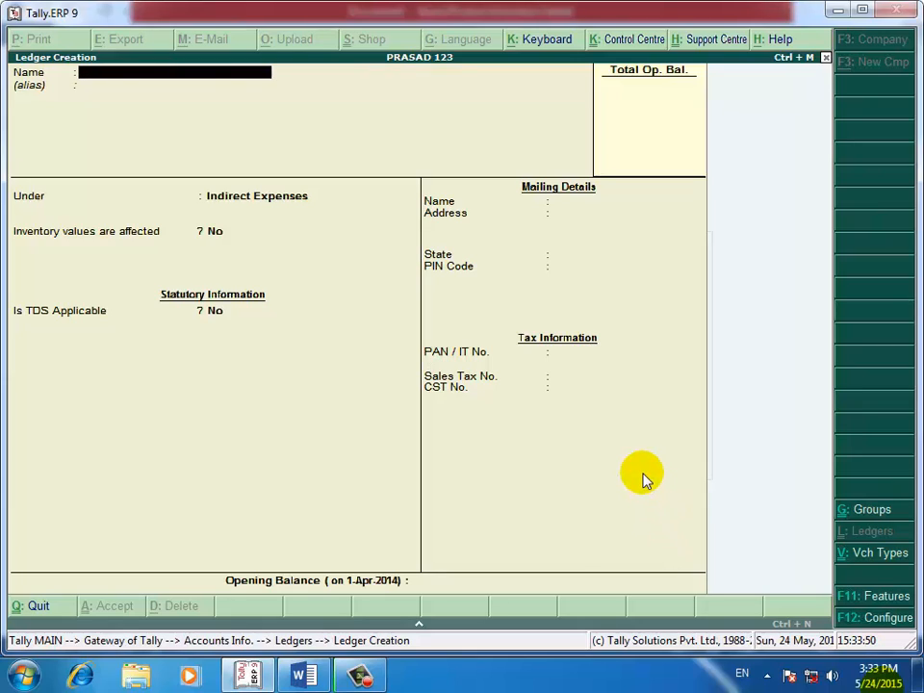
# - Start a ledger with the party's name under Sundry Creditors, keeping the bill-by-bill, credit period and inventory defaults
pyautogui.write('PRASAD')
pyautogui.press('Return')
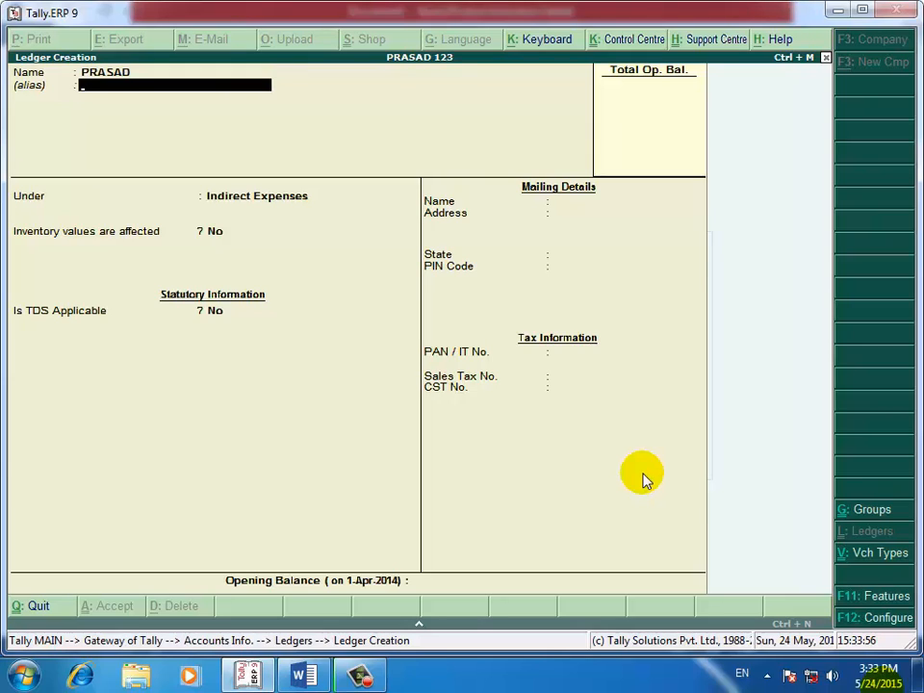
pyautogui.press('Return')
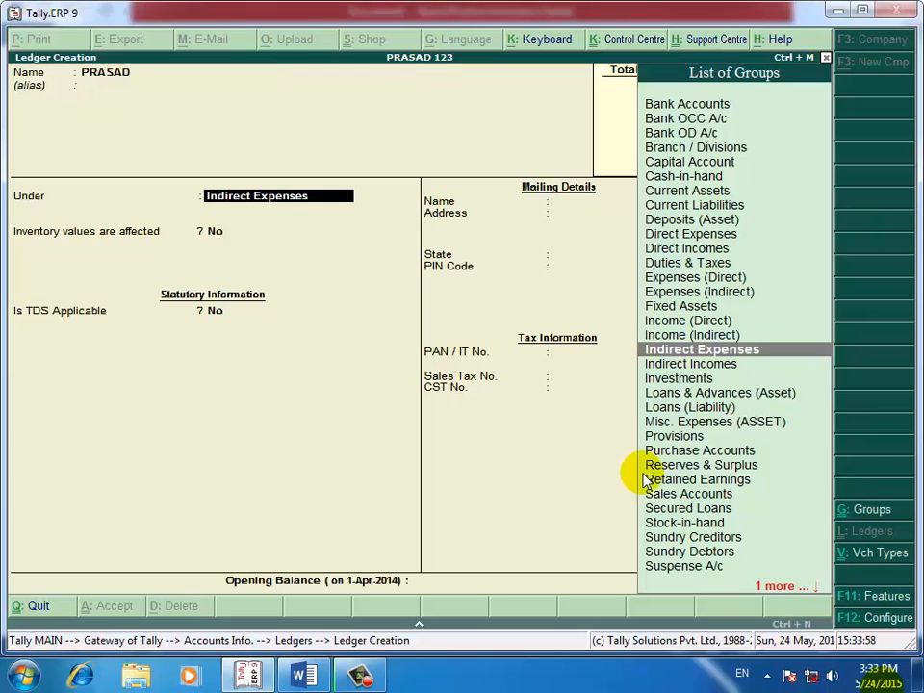
pyautogui.write('SU')
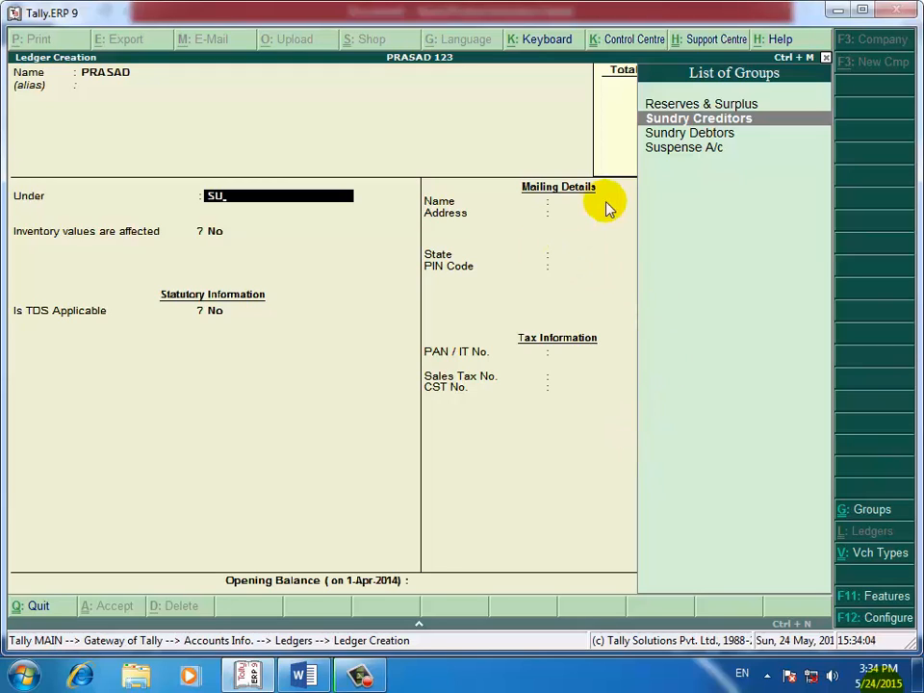
pyautogui.press('Return')
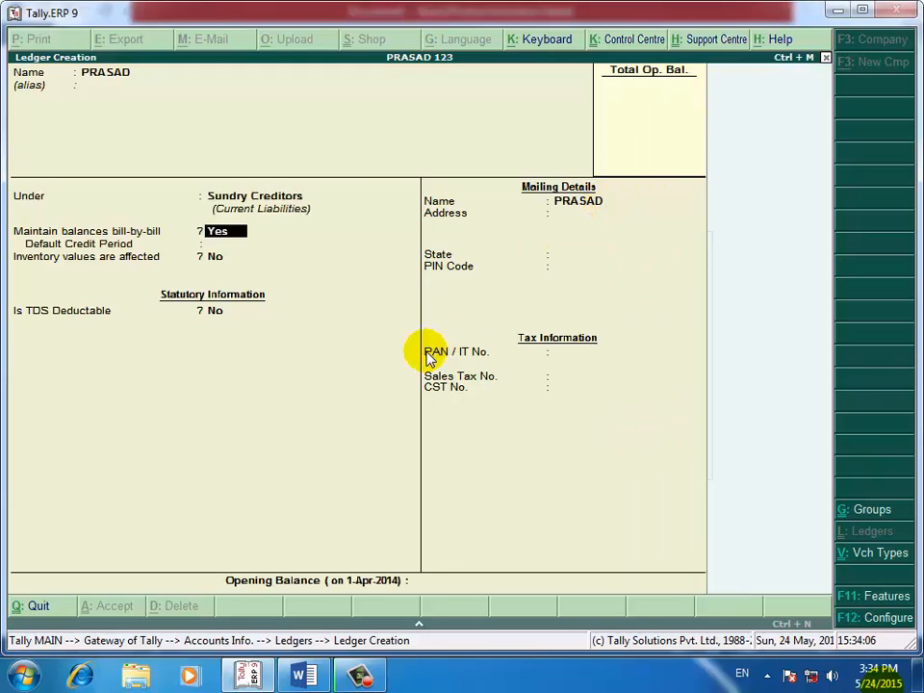
pyautogui.press('Return')
pyautogui.press('Return')
pyautogui.press('Return')
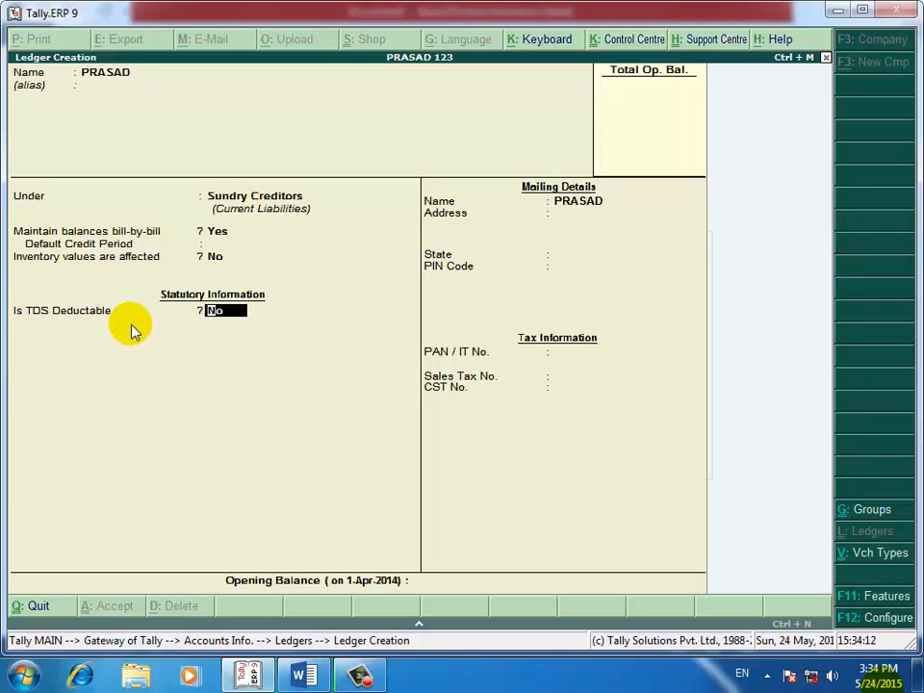
# - Set Is TDS Deductable to Yes for the party ledger and choose Company - Resident as the deductee type
pyautogui.write('Y')
pyautogui.press('Return')
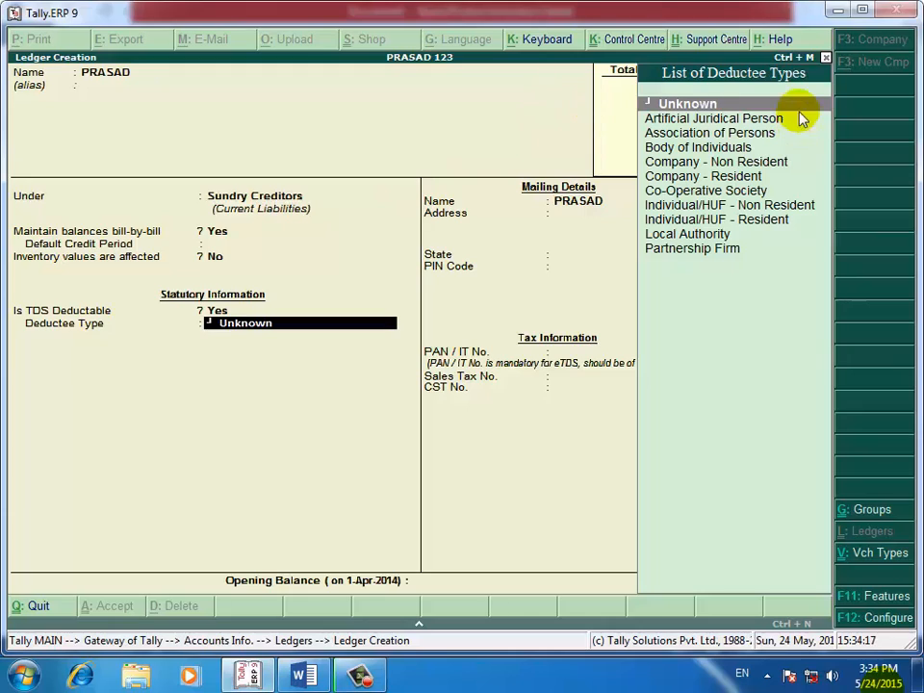
pyautogui.press('Down')
pyautogui.press('Down')
pyautogui.press('Down')
pyautogui.press('Down')
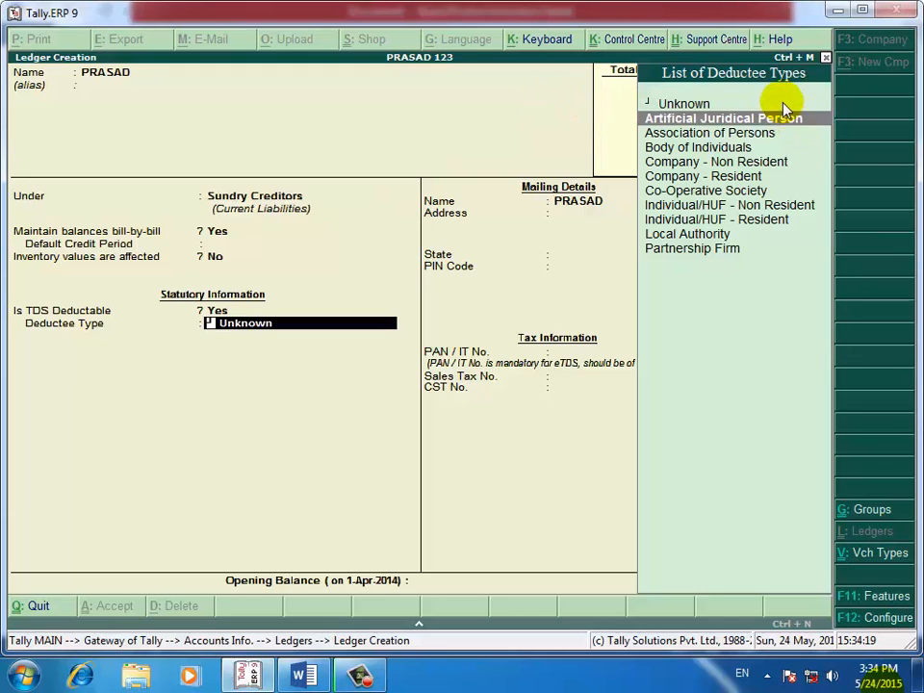
pyautogui.press('Up')
pyautogui.press('Down')
pyautogui.press('Down')
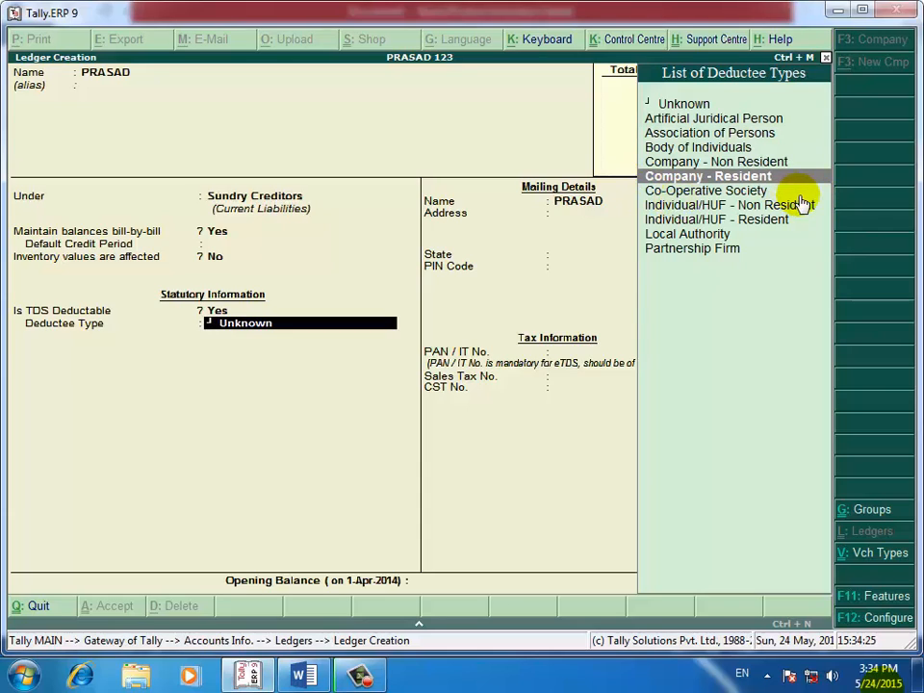
pyautogui.press('Return')
# - Keep the mailing name, set the state to Not Applicable, leave the remaining party details blank, and save the ledger
pyautogui.press('Return')
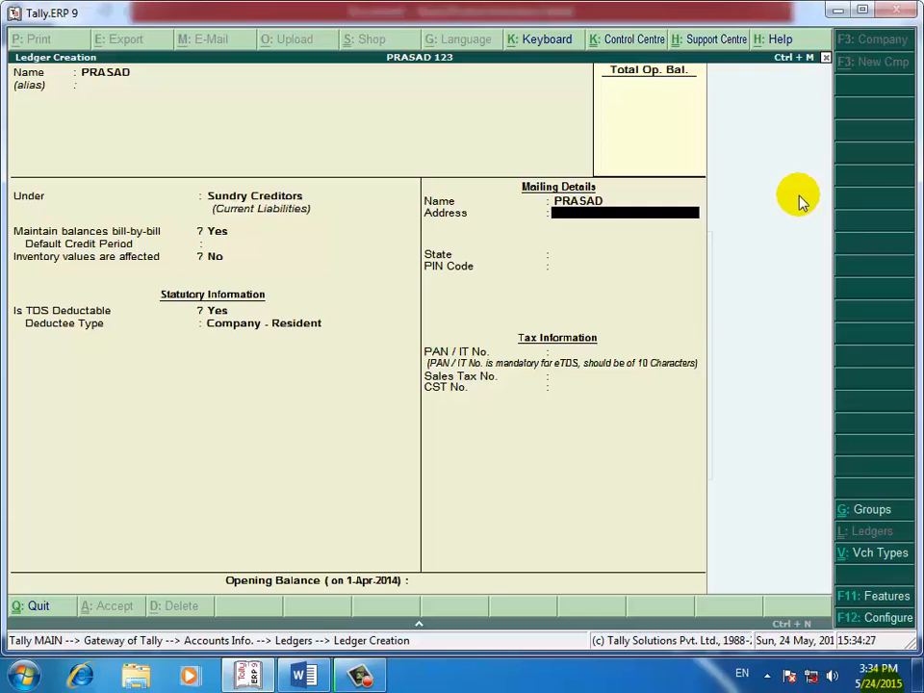
pyautogui.press('Return')
pyautogui.press('Return')
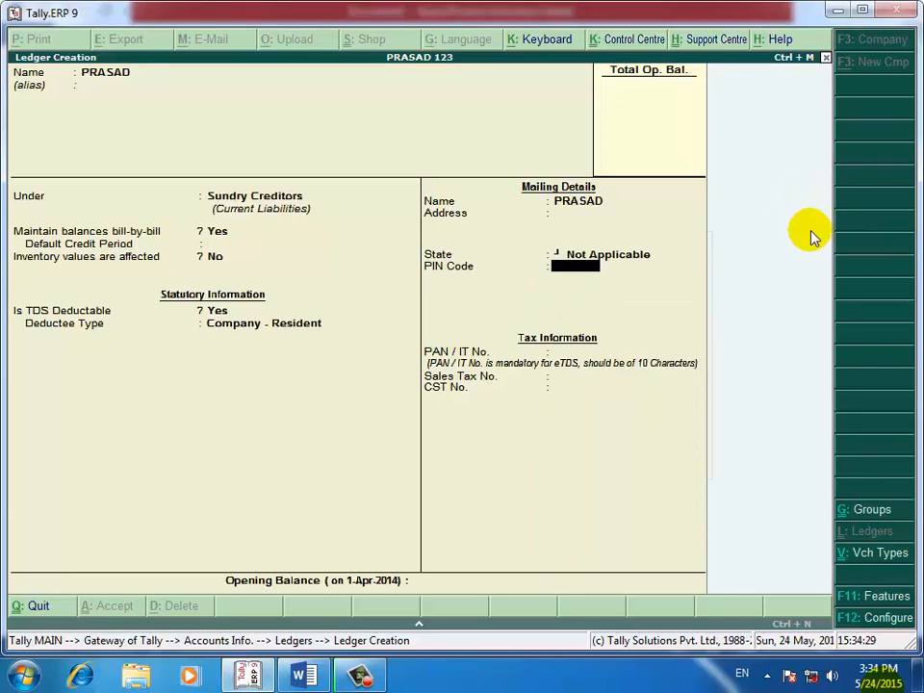
pyautogui.press('Return')
pyautogui.press('Return')
pyautogui.press('Return')
pyautogui.press('Return')
pyautogui.press('Return')
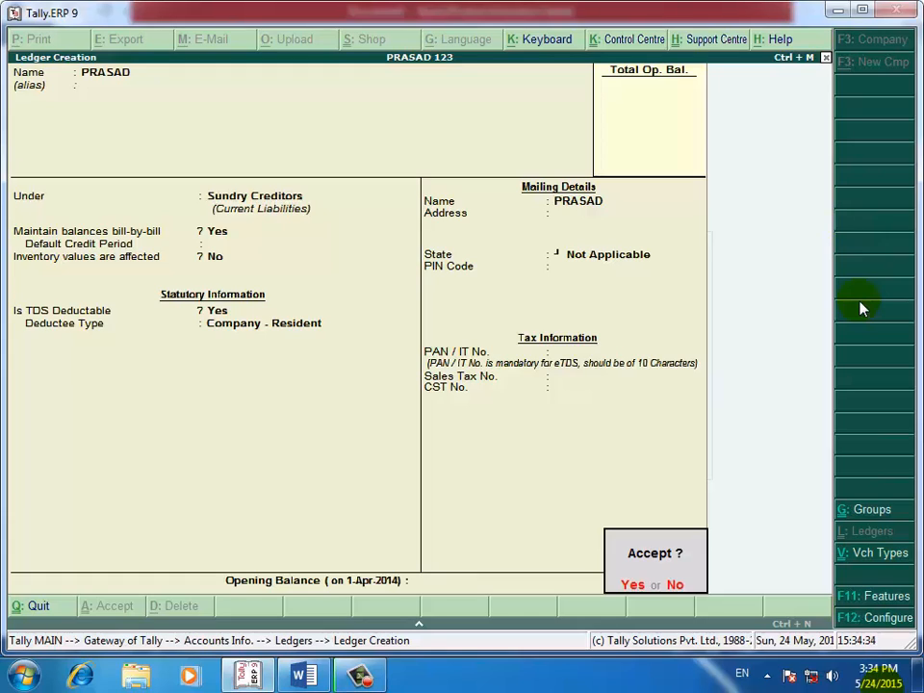
pyautogui.press('Return')
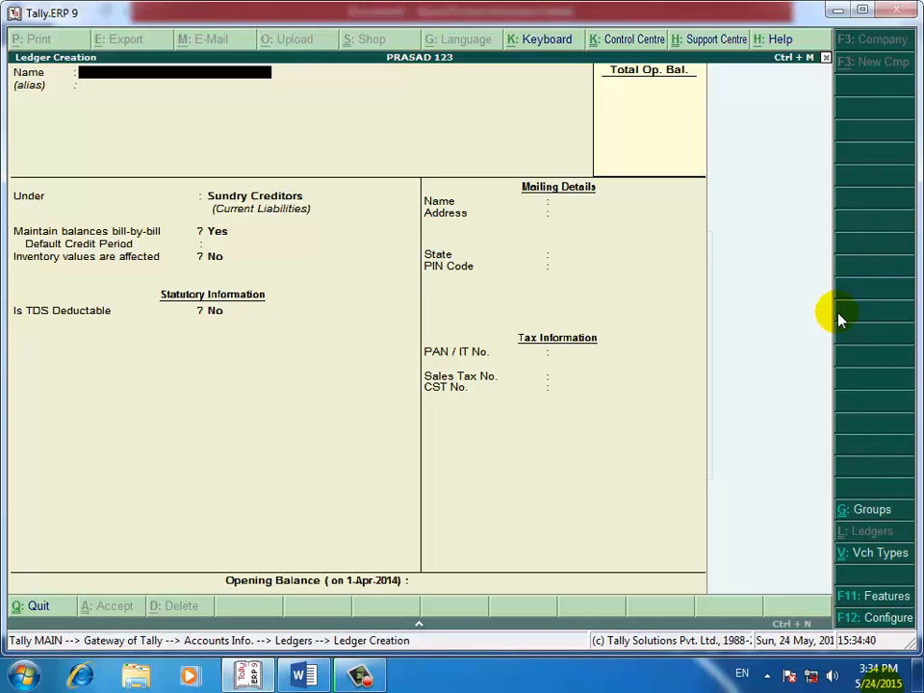
# - Start a ledger named TDS ON RENT under the Duties & Taxes group, leaving the alias blank
pyautogui.write('DS ON RENT')
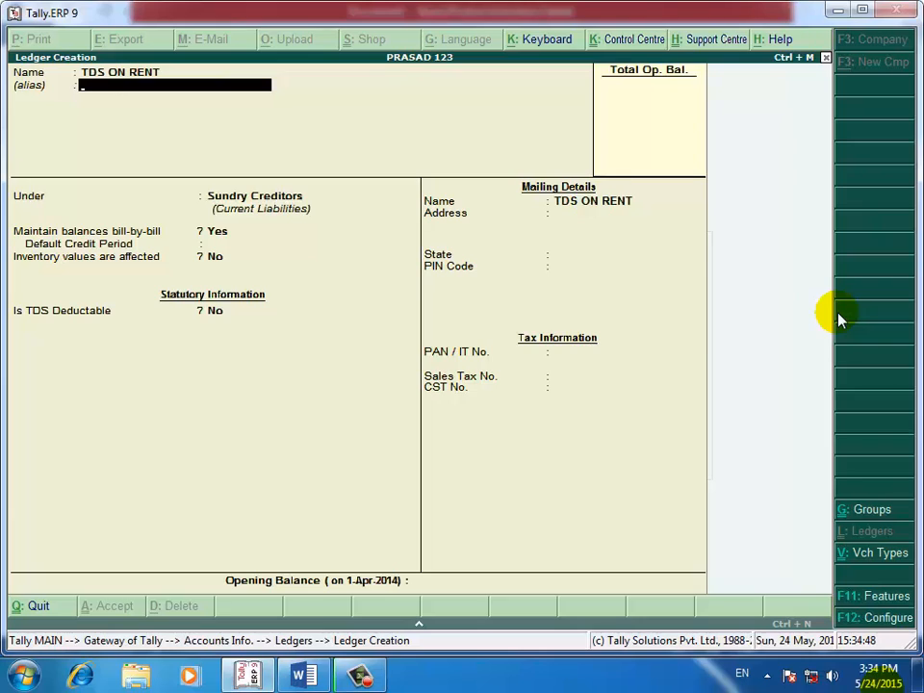
pyautogui.press('Return')
pyautogui.write('D')
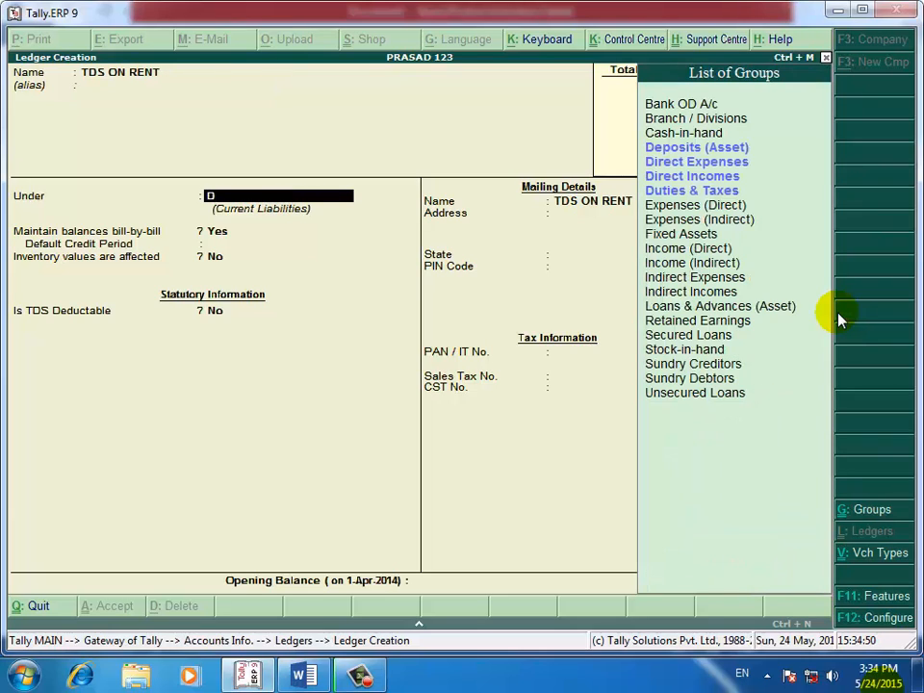
pyautogui.write('U')
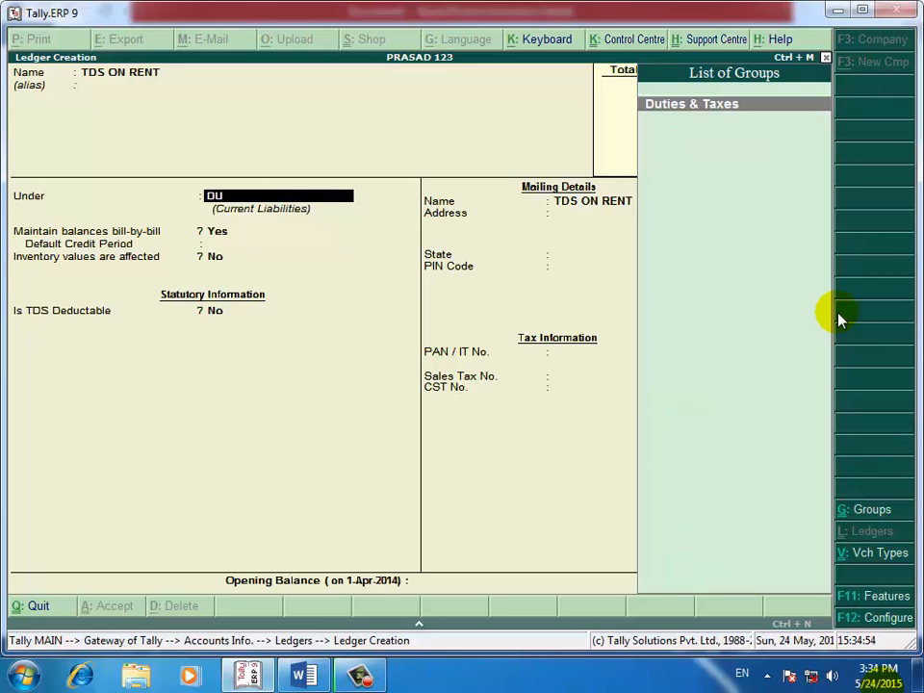
pyautogui.press('Return')
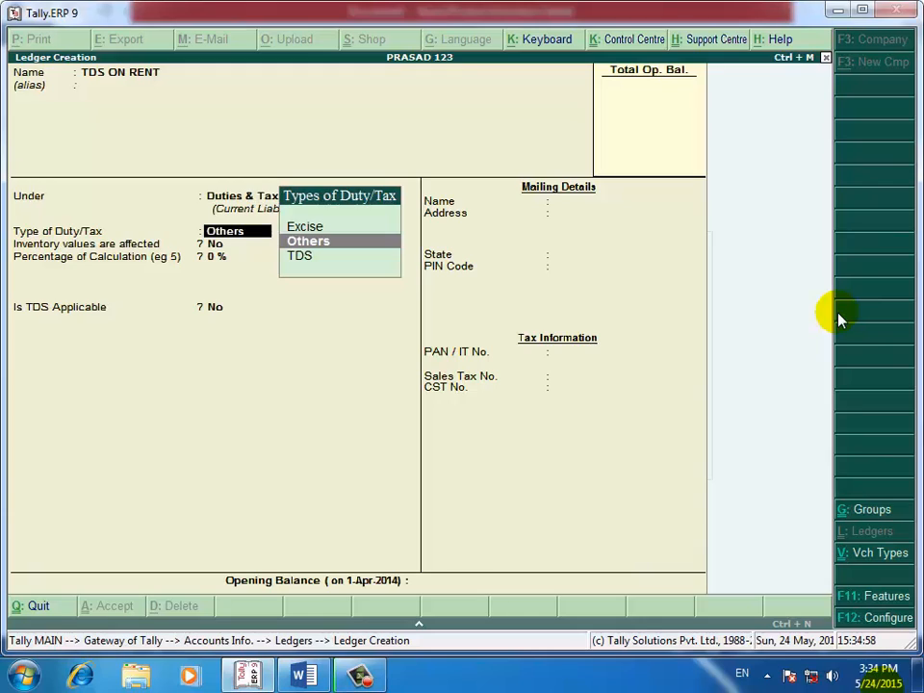
# - Set the duty type to TDS with Rent of Land, Building Or Furniture as nature of payment, keep inventory values unaffected, and save the ledger
pyautogui.press('Down')
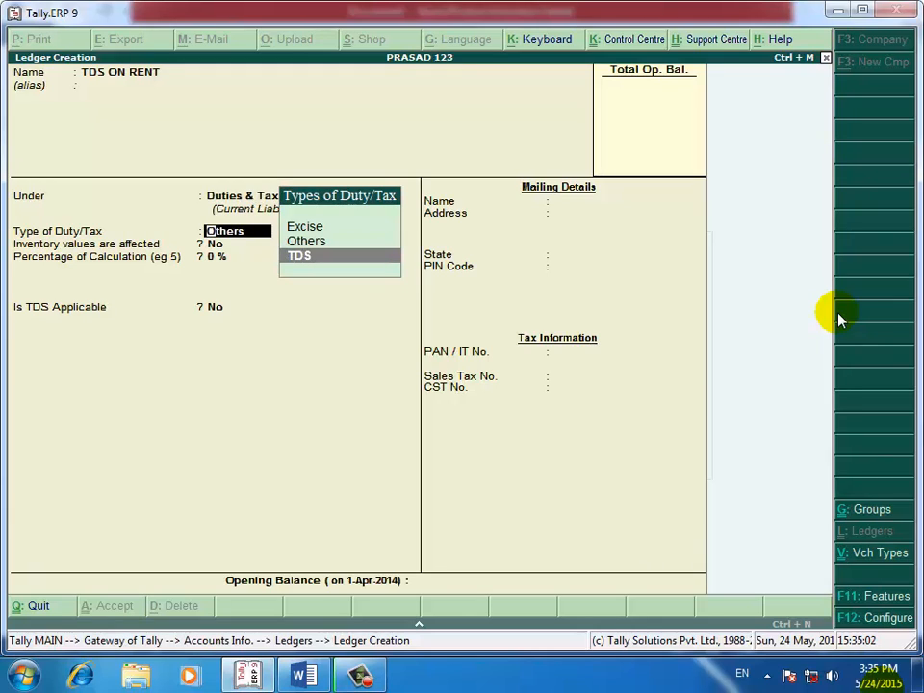
pyautogui.press('Return')
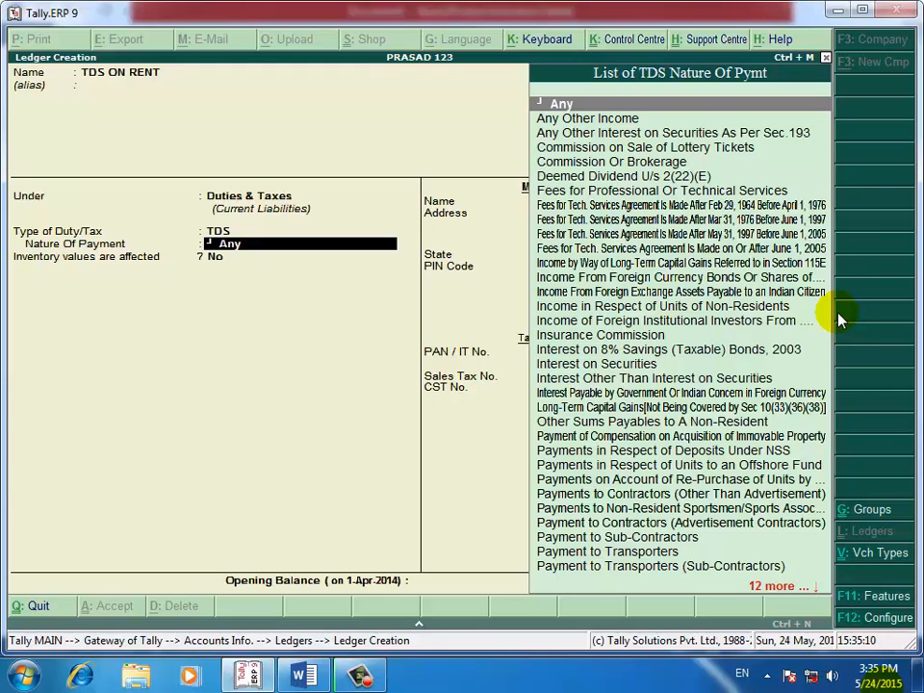
pyautogui.write('RE')
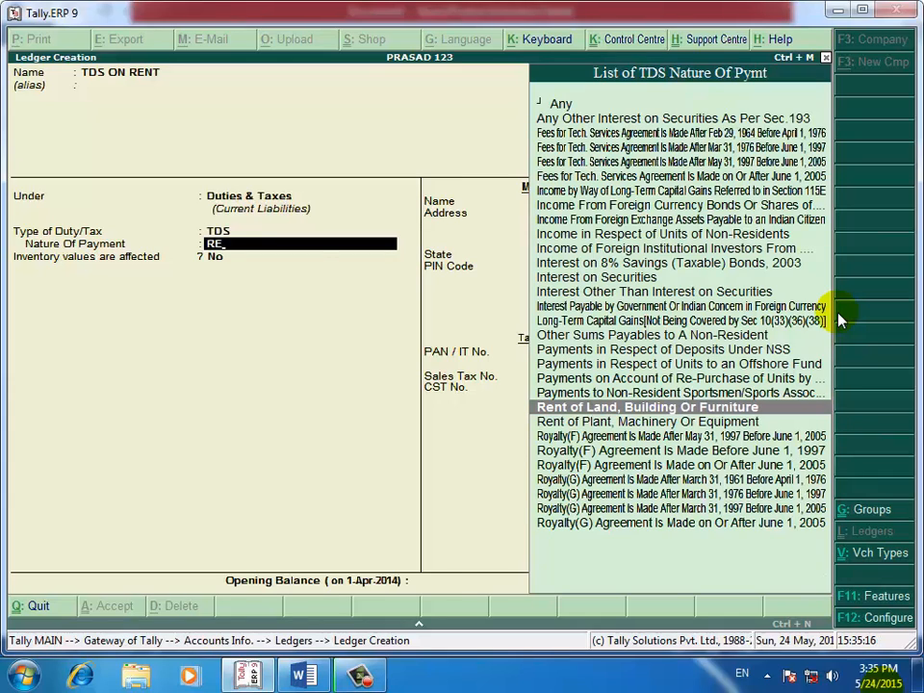
pyautogui.press('Return')
pyautogui.press('Return')
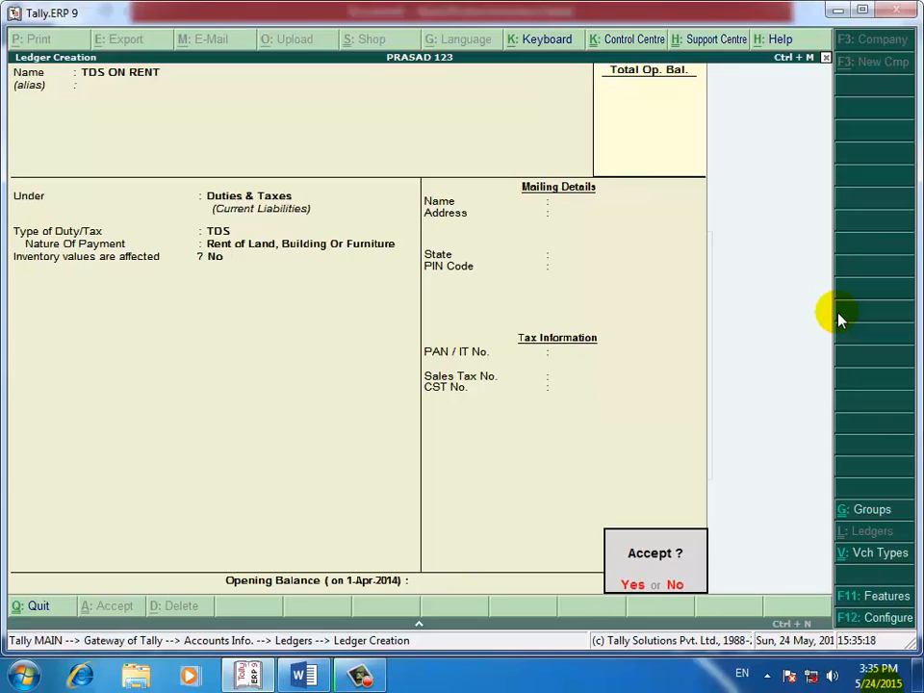
pyautogui.press('Return')
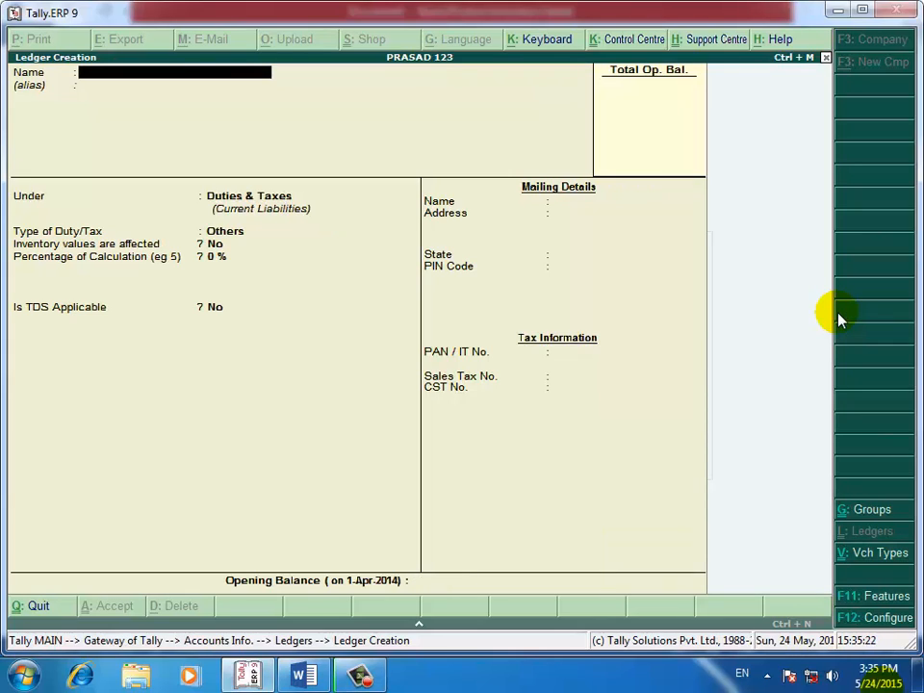
# - Start a ledger named SBI under Bank Accounts, leaving the alias blank
pyautogui.write('SBI')
pyautogui.press('Return')
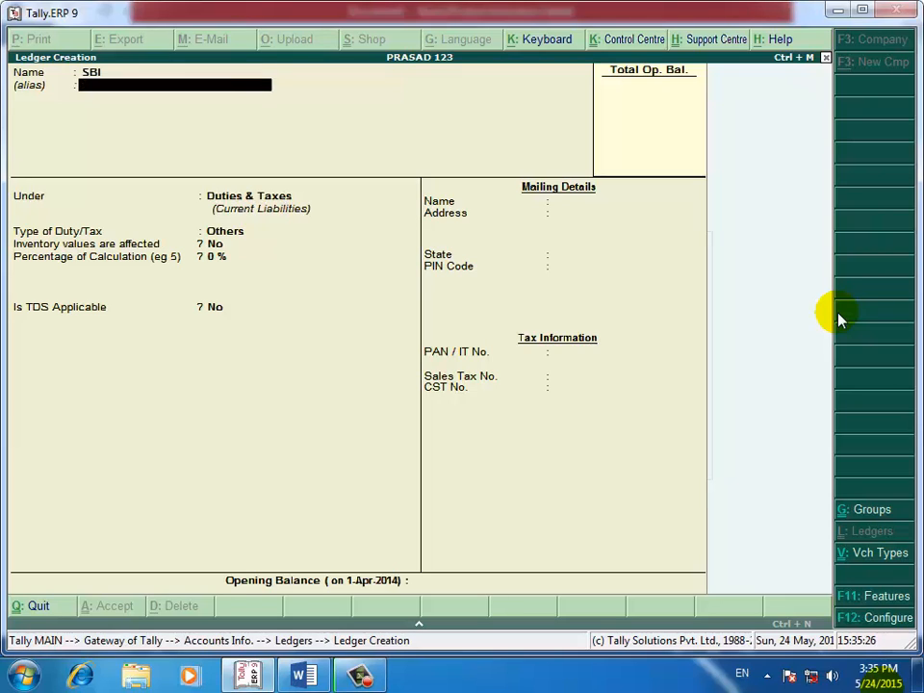
pyautogui.press('Return')
pyautogui.write('B')
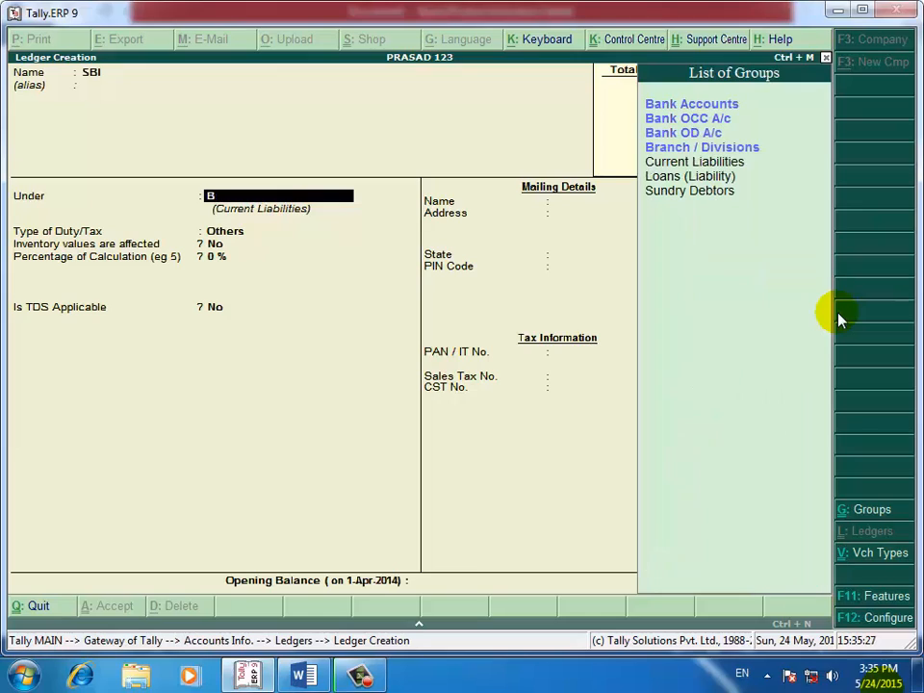
pyautogui.press('Return')
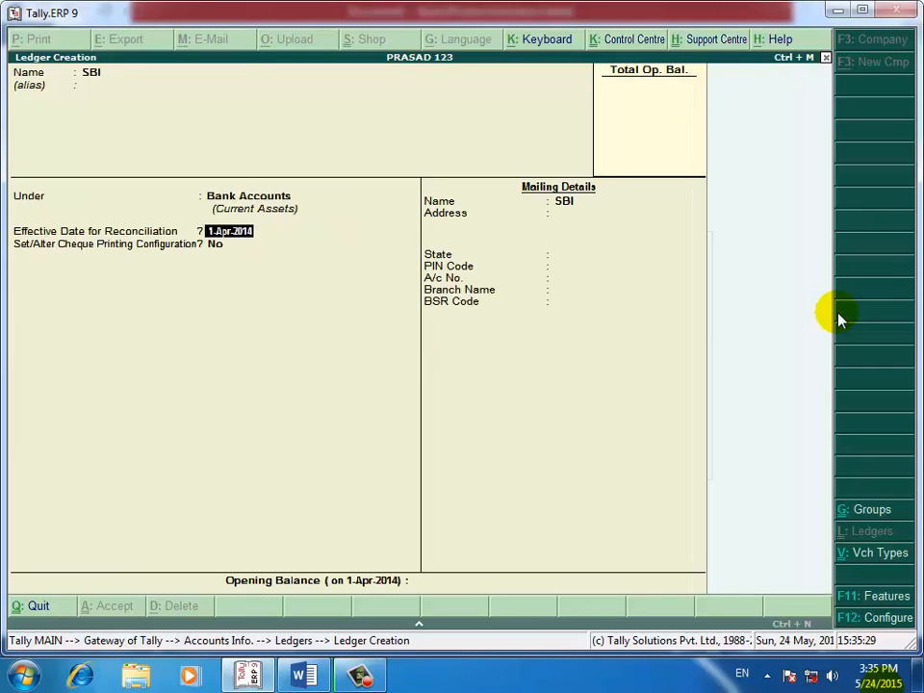
# - Keep SBI's reconciliation date, cheque printing and mailing name defaults, set the state to Not Applicable, and leave the other bank details blank
pyautogui.press('Return')
pyautogui.press('Return')
pyautogui.press('Return')
pyautogui.press('Return')
pyautogui.press('Return')
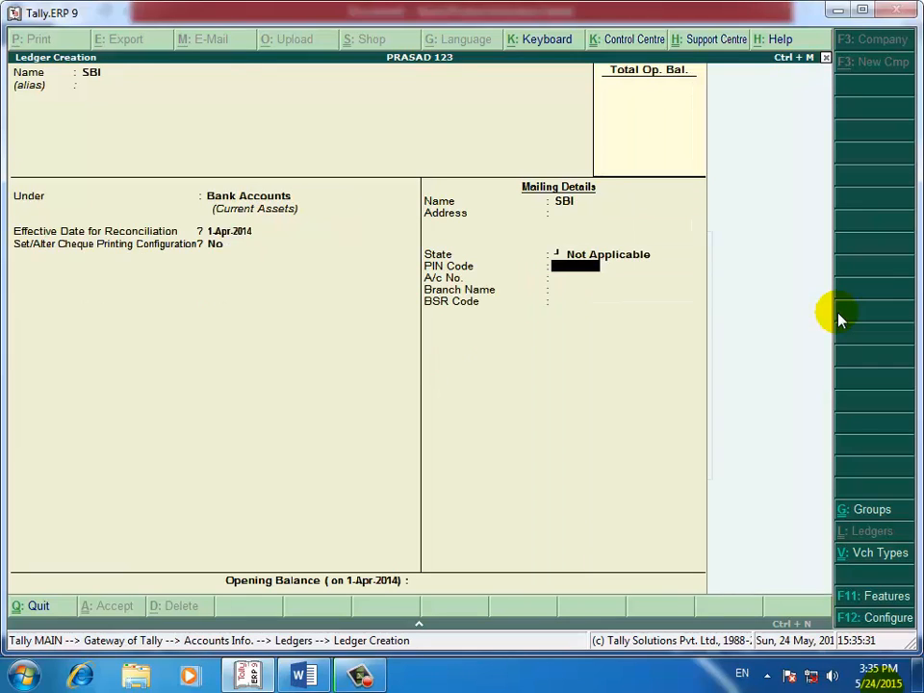
pyautogui.press('Return')
pyautogui.press('Return')
pyautogui.press('Return')
pyautogui.press('Return')
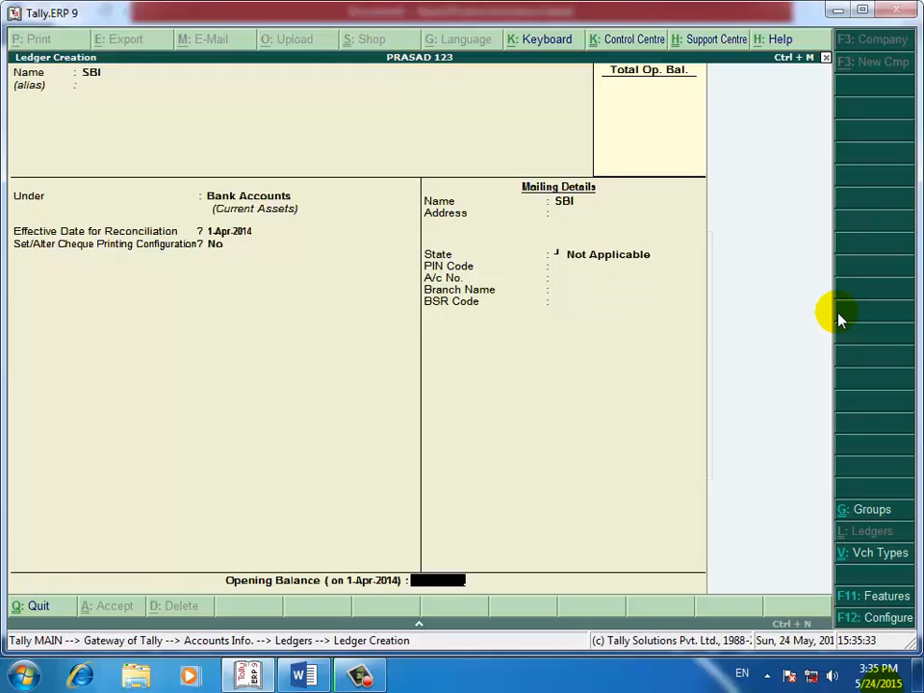
# - Set SBI's opening balance to 3,00,000 Dr, save the ledger, and return to the Gateway of Tally
pyautogui.write('3,00,')
pyautogui.write('00000')
pyautogui.press('Return')
pyautogui.press('Return')
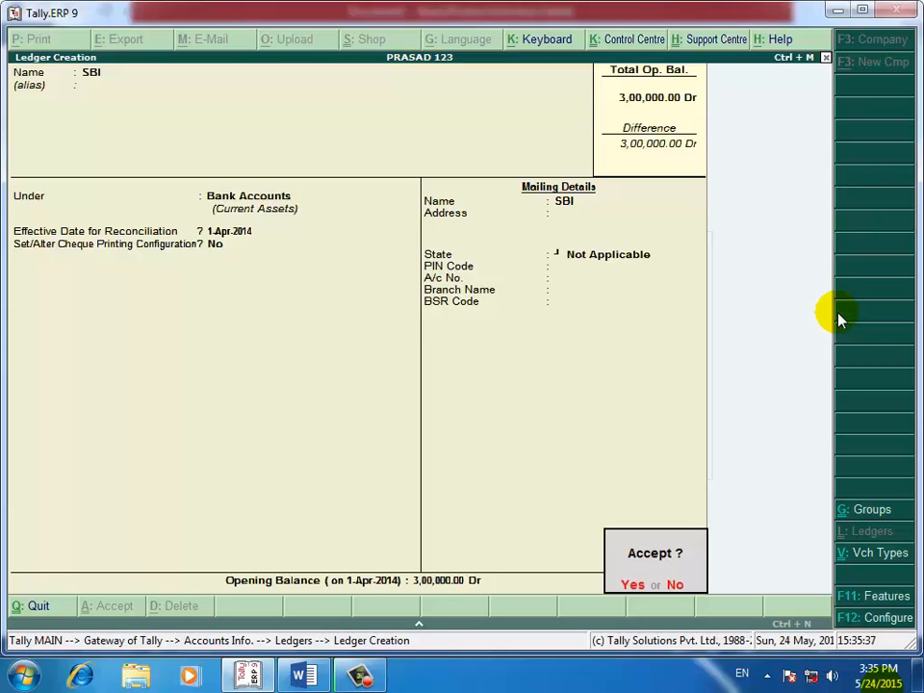
pyautogui.press('Return')
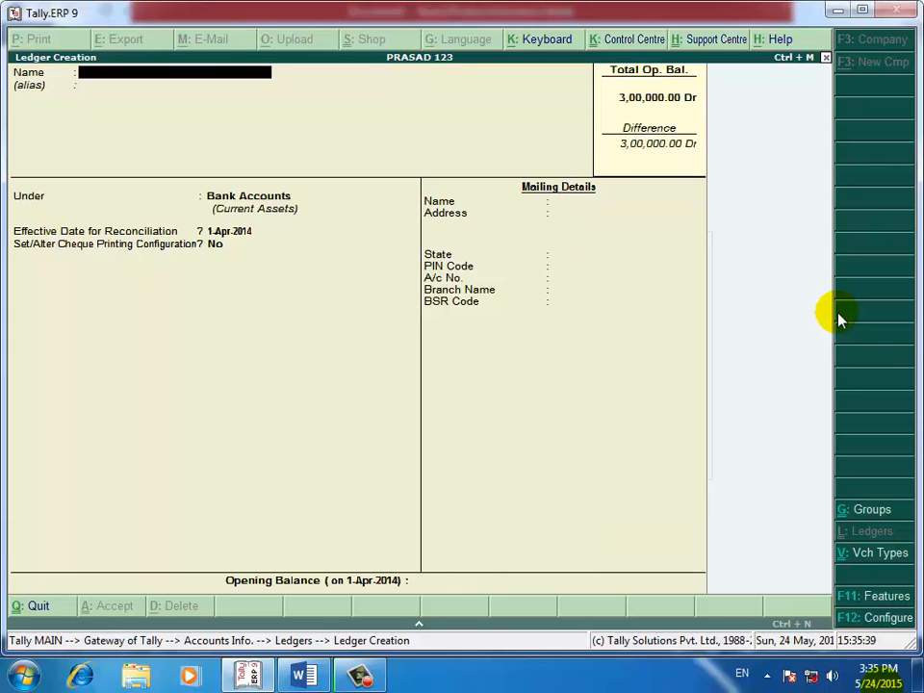
pyautogui.press('Escape')
pyautogui.press('Return')
pyautogui.press('Escape')
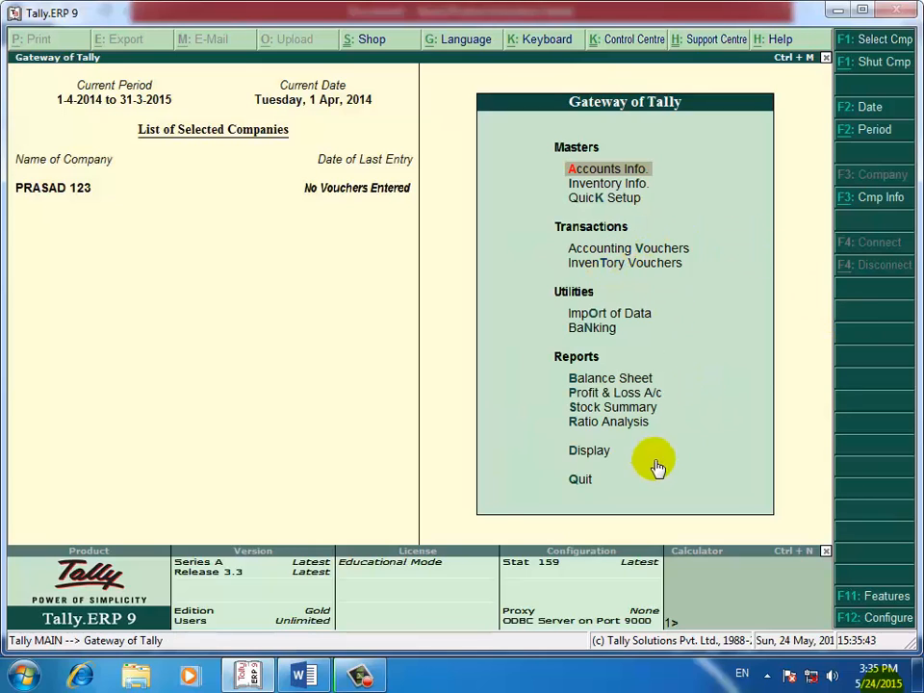
pyautogui.click(361, 677)
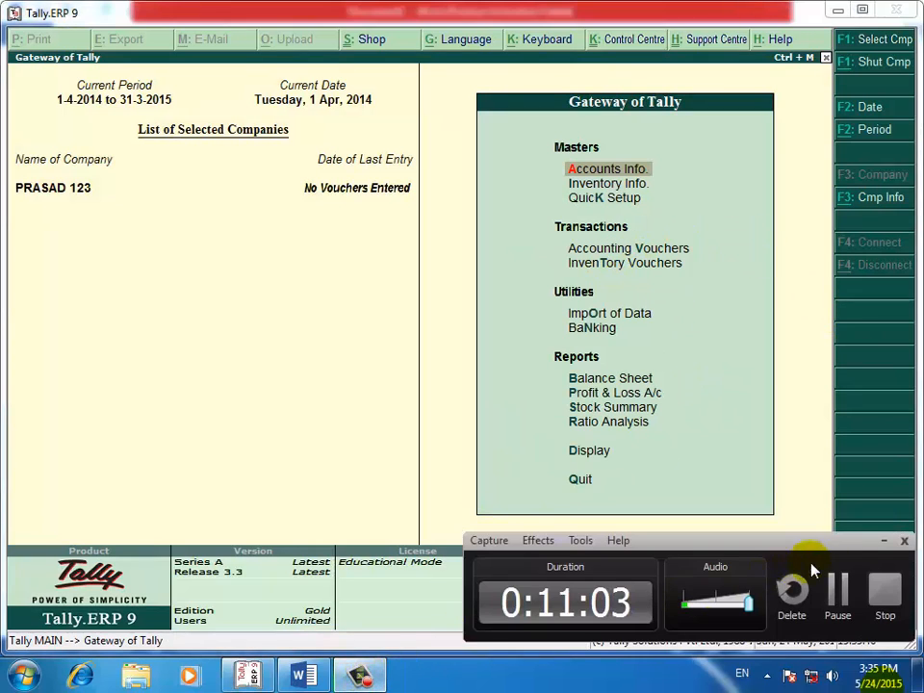
pyautogui.click(885, 541)
# - Open accounting voucher entry and switch it to a Journal voucher
pyautogui.press('Down')
pyautogui.press('Down')
pyautogui.press('Down')
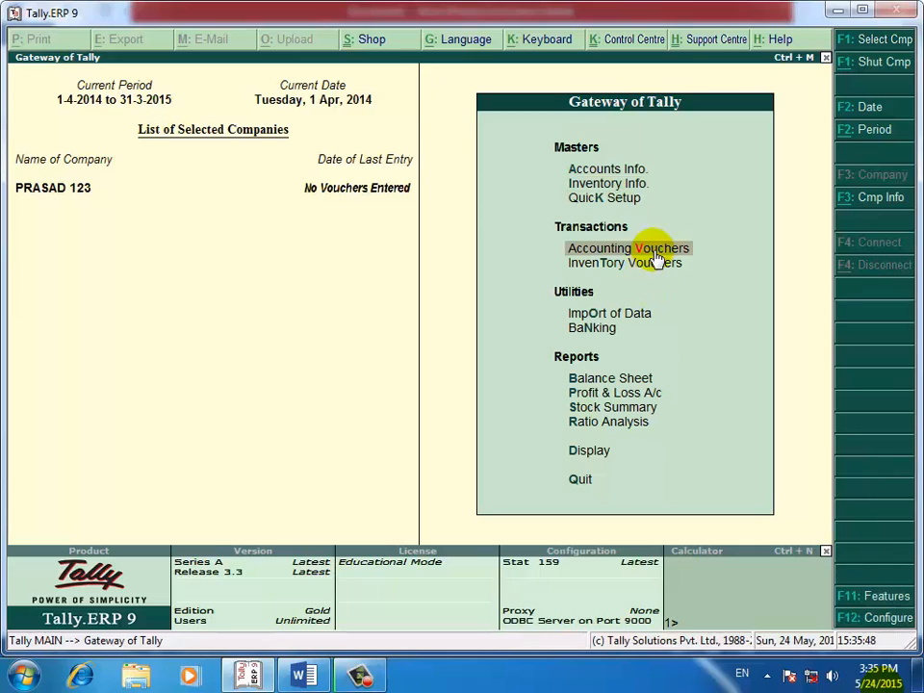
pyautogui.press('Return')
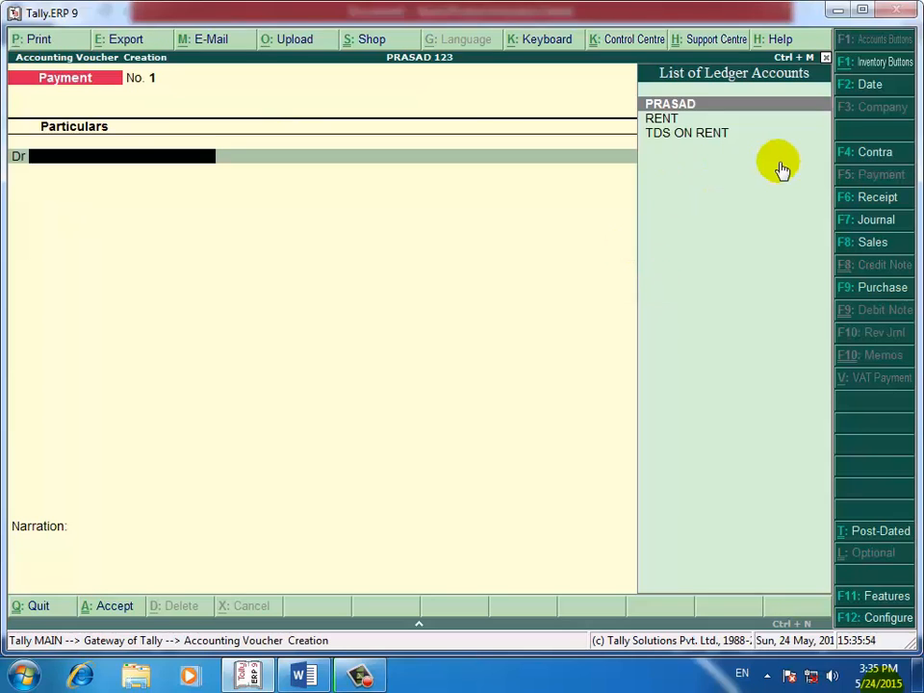
pyautogui.click(878, 228)
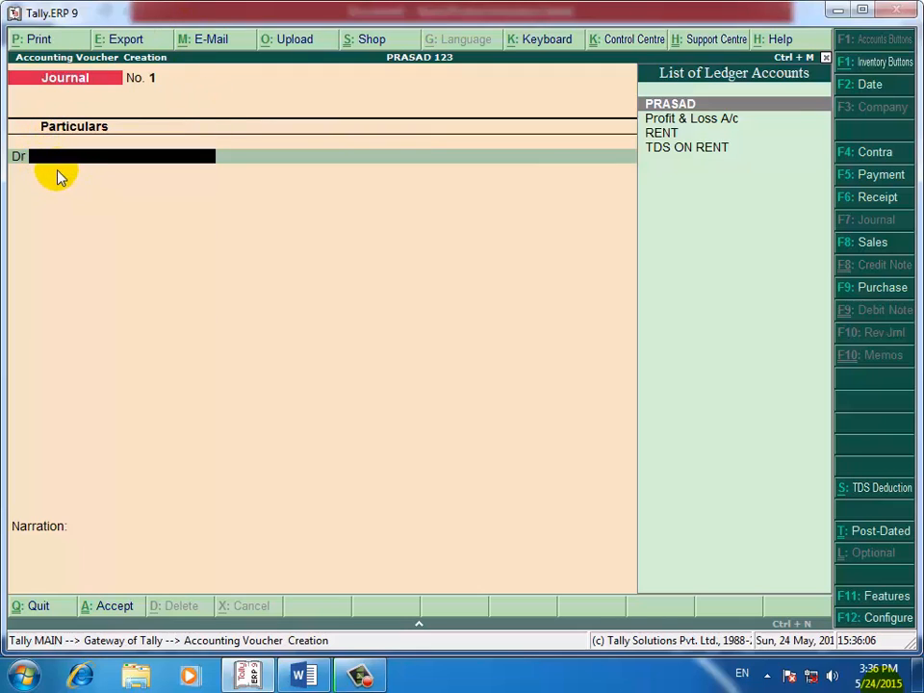
# - Debit RENT with 2,00,000 and allocate the full assessable value to Rent of Land, Building Or Furniture
pyautogui.write('R')
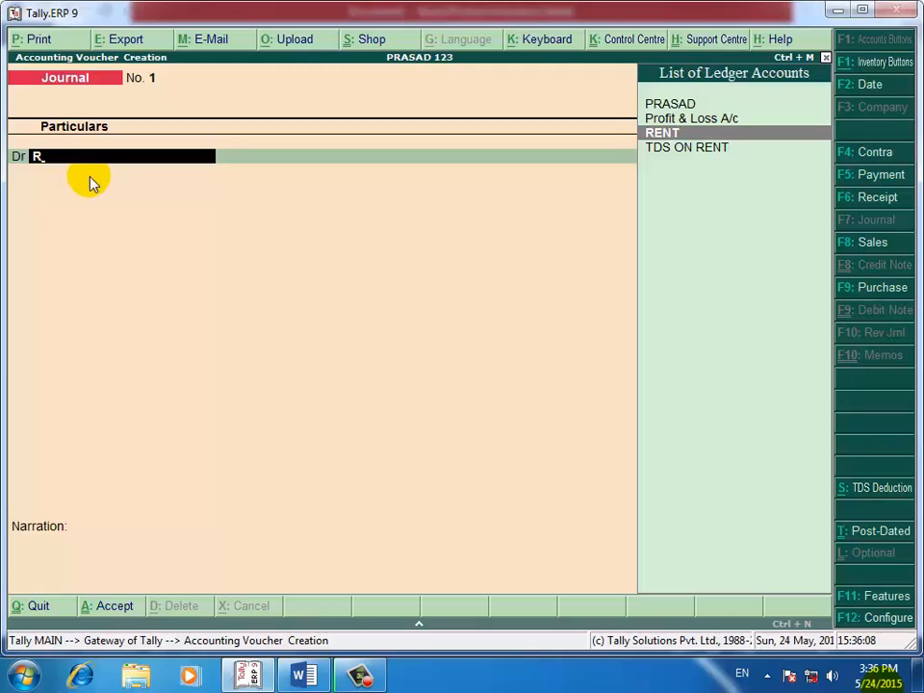
pyautogui.press('Return')
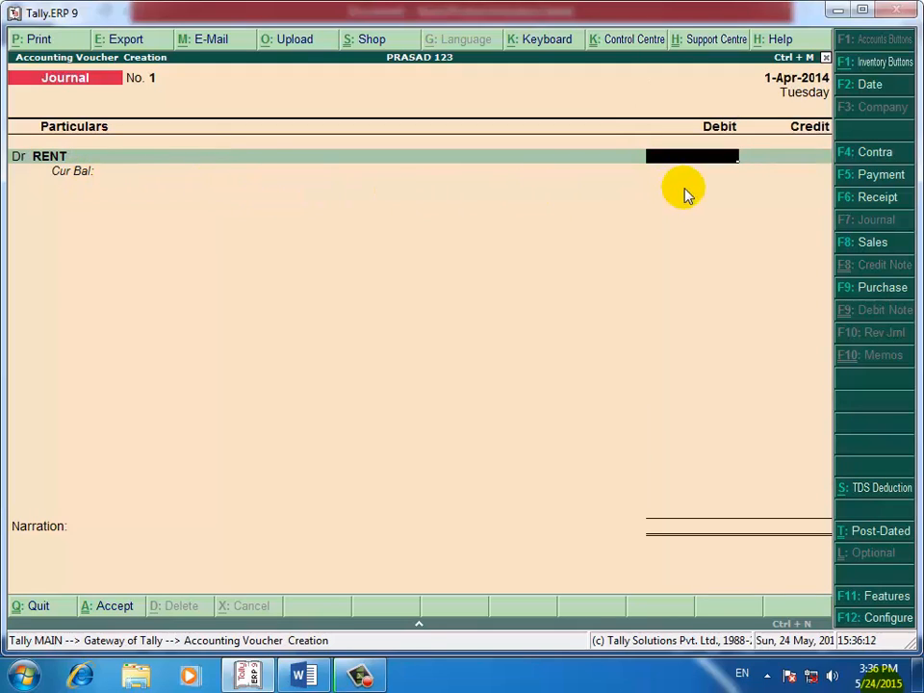
pyautogui.write('200000')
pyautogui.press('Return')
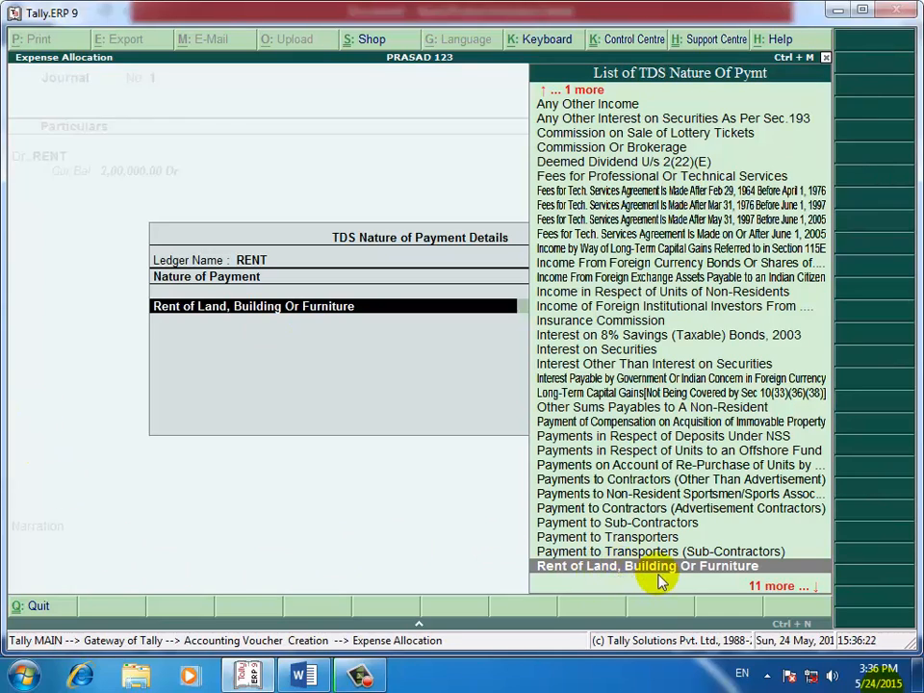
pyautogui.press('Return')
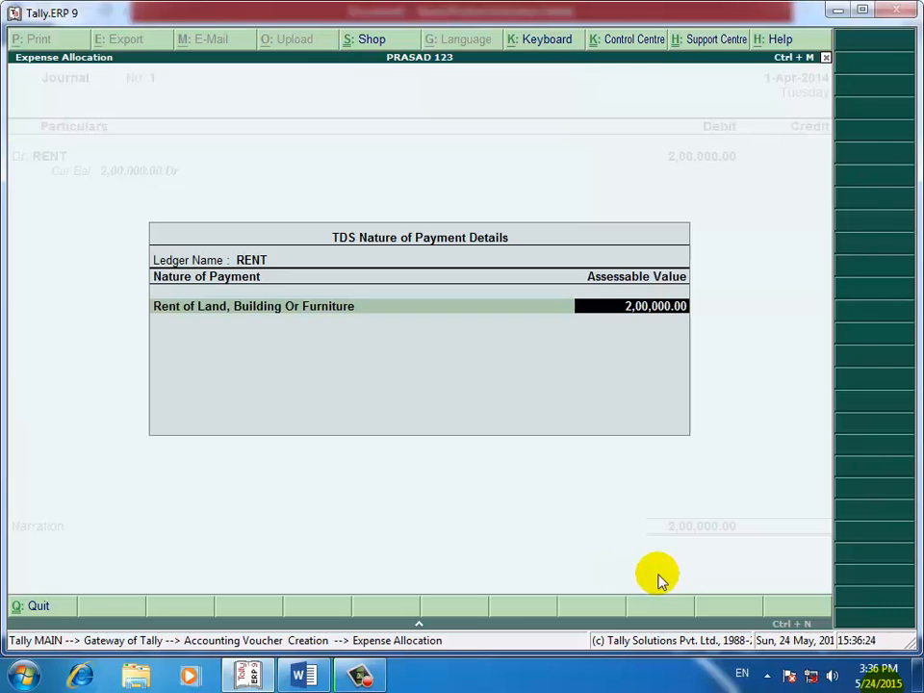
pyautogui.press('Return')
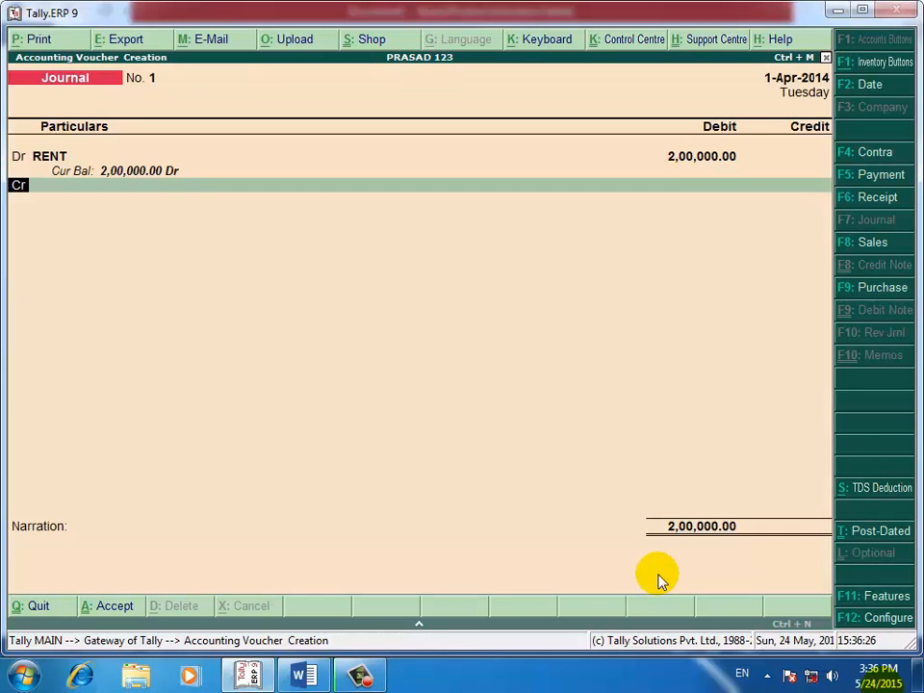
# - Credit the party ledger with a New Ref TDS entry for Rent of Land, Building Or Furniture, using TDS ON RENT and Deduct now Yes
pyautogui.press('Return')
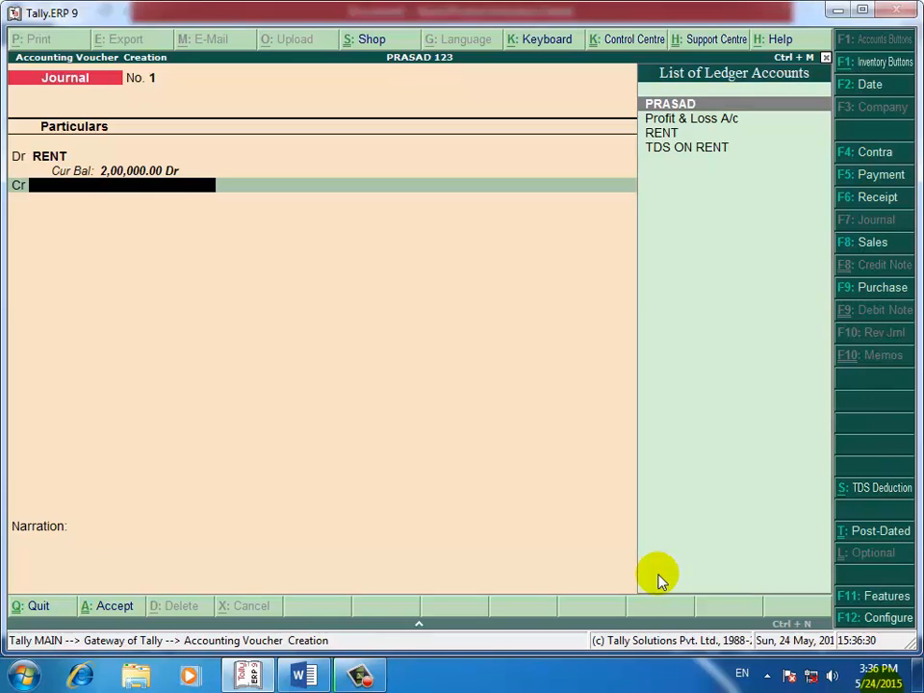
pyautogui.press('Return')
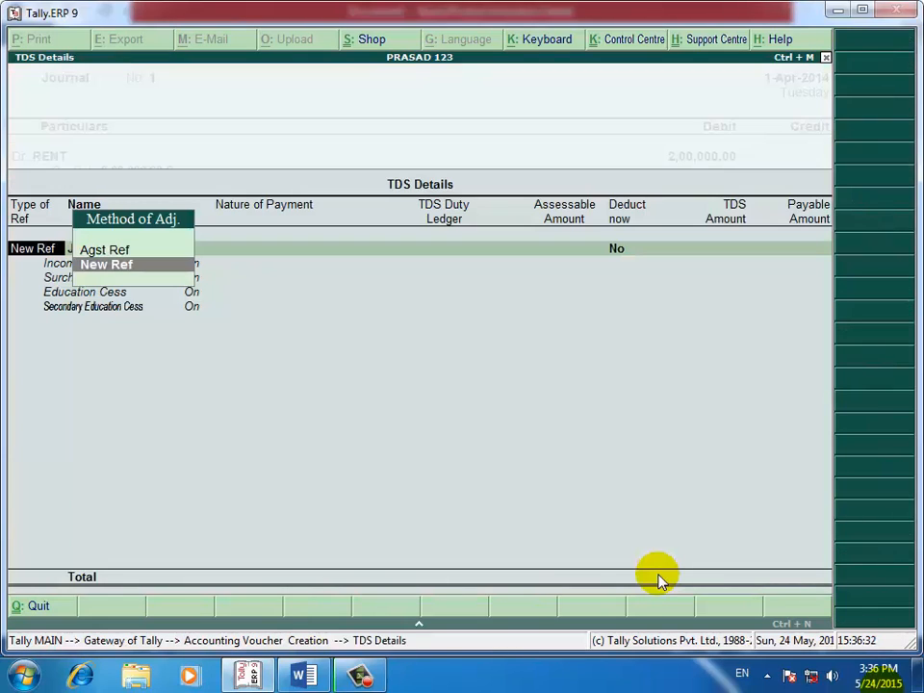
pyautogui.press('Return')
pyautogui.press('Return')
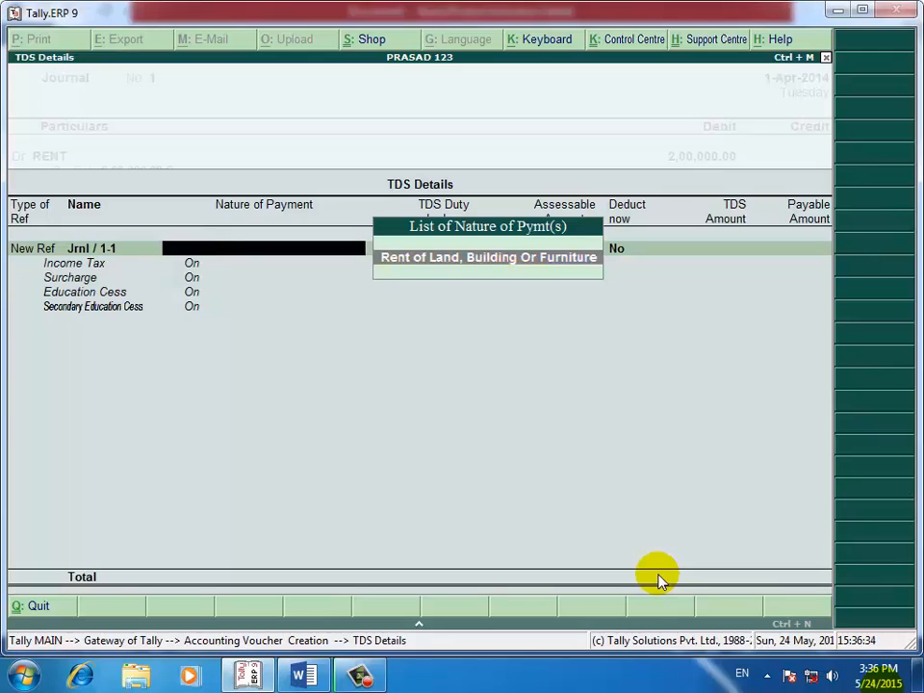
pyautogui.press('Return')
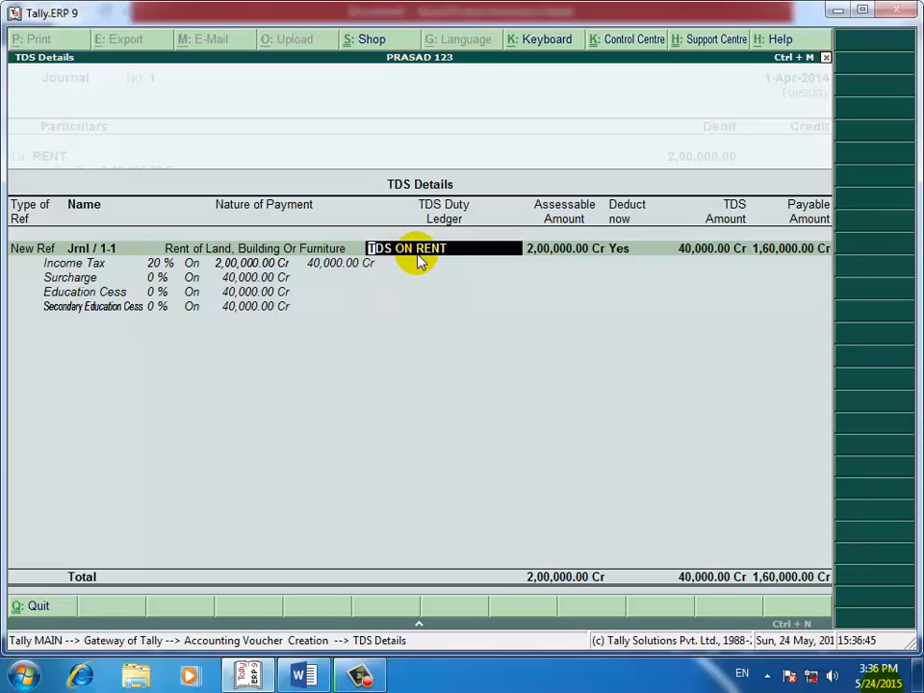
pyautogui.press('Return')
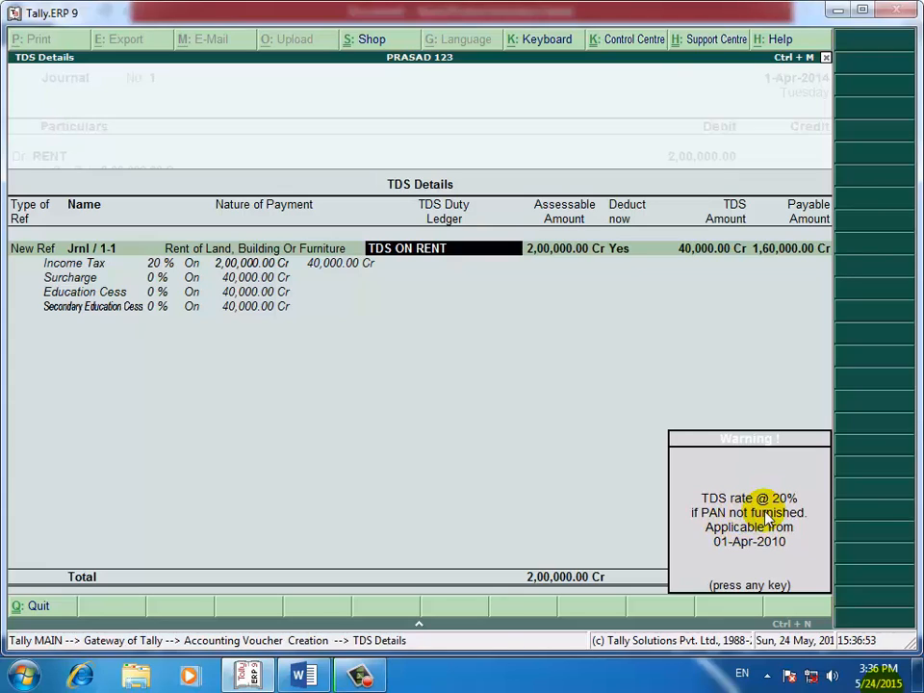
pyautogui.press('Return')
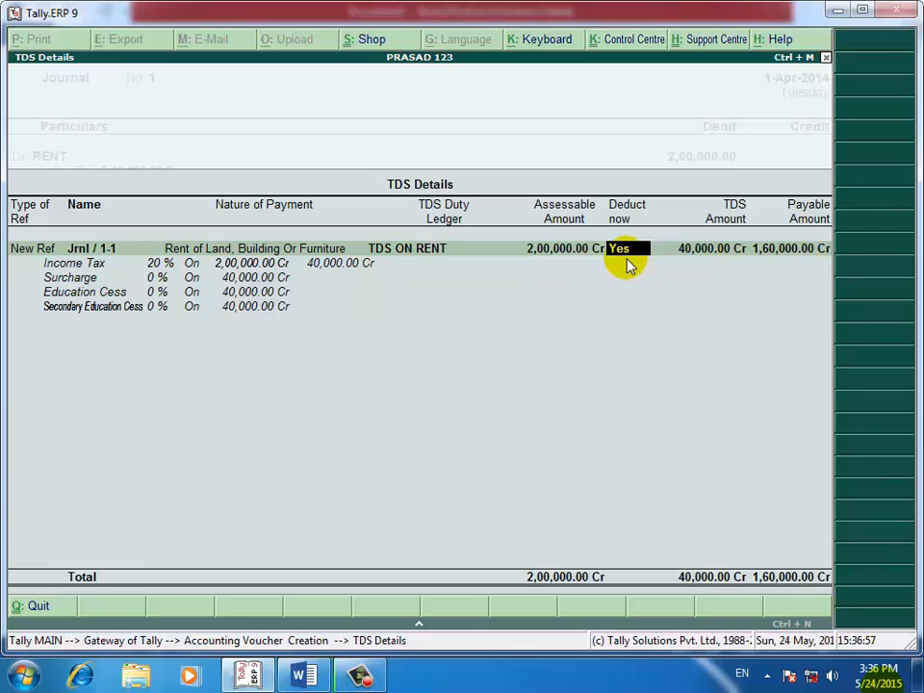
pyautogui.press('Return')
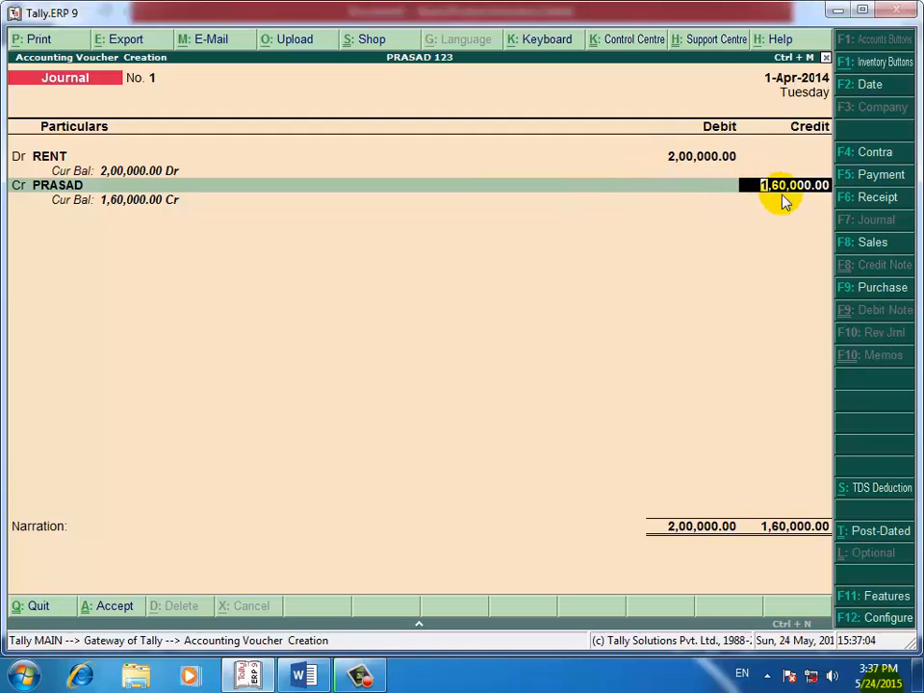
# - Allocate the party's credit bill-wise as New Ref 1 for 2,00,000 Cr and New Ref 1 for 40,000 Dr
pyautogui.press('Return')
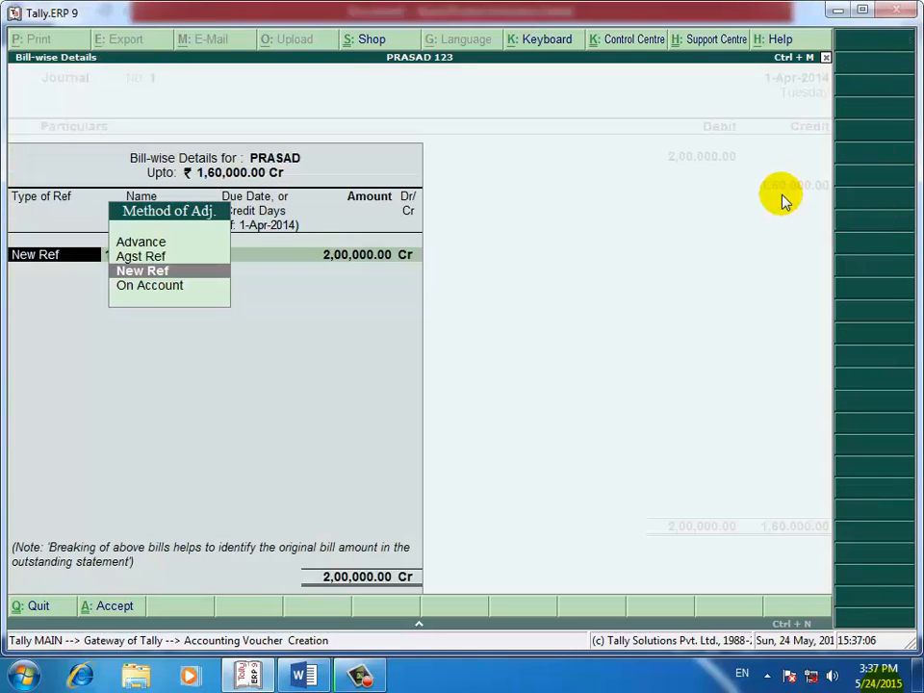
pyautogui.press('Return')
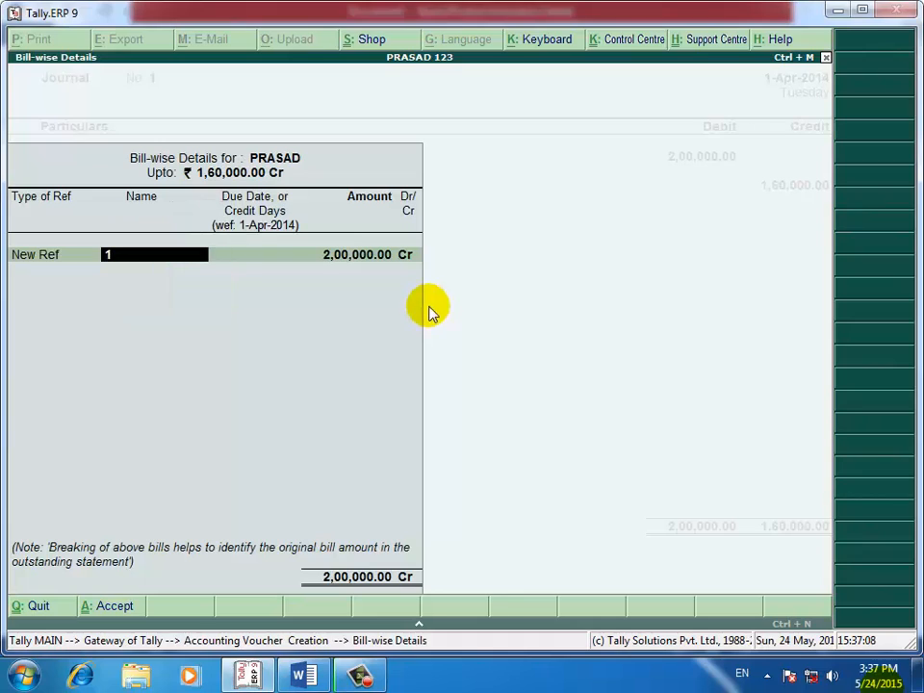
pyautogui.press('Return')
pyautogui.press('Return')
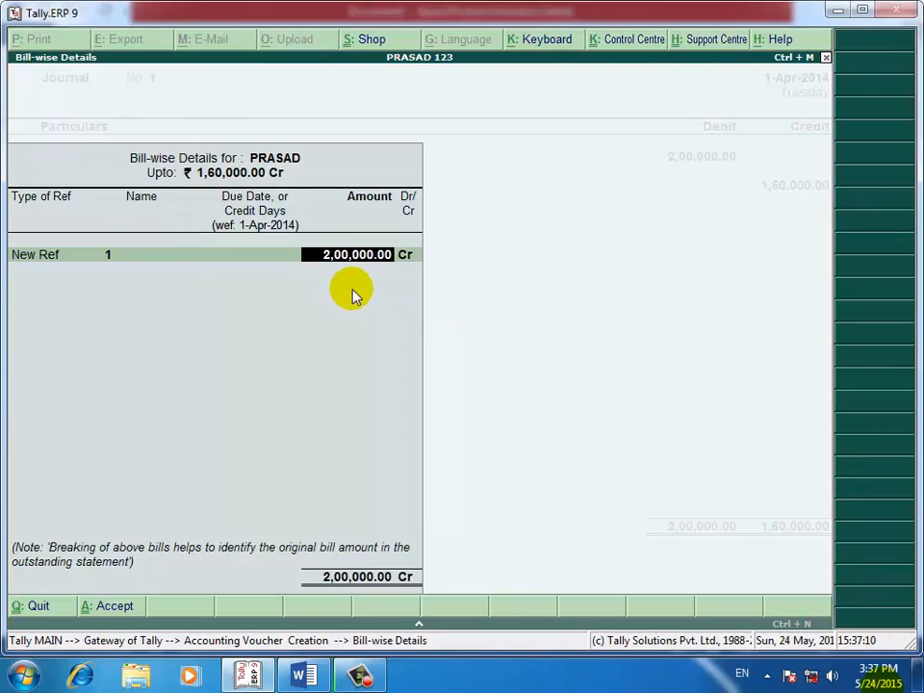
pyautogui.press('Return')
pyautogui.press('Return')
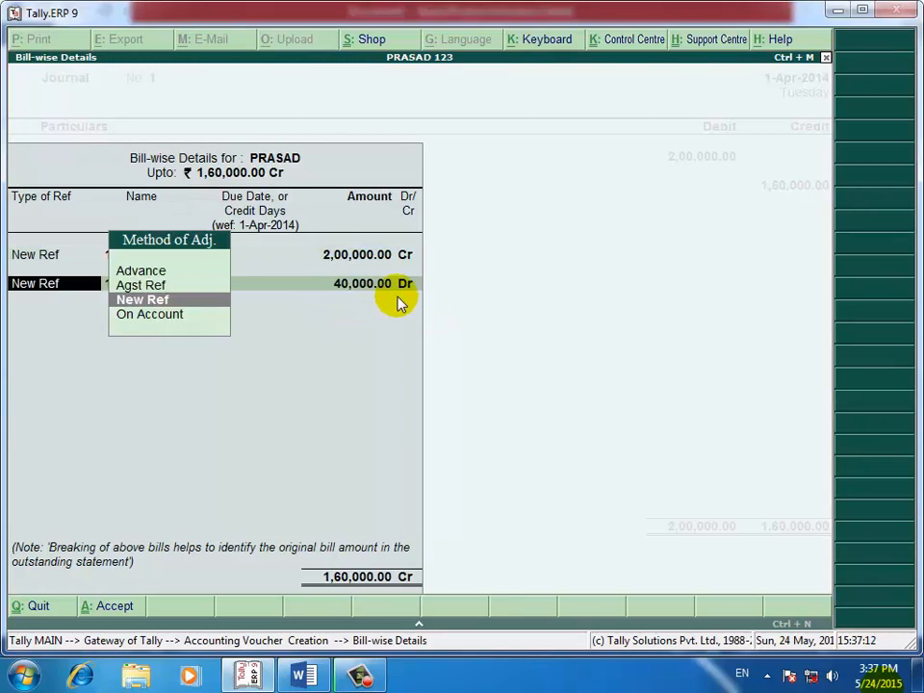
pyautogui.press('Return')
pyautogui.press('Return')
pyautogui.press('Return')
pyautogui.press('Return')
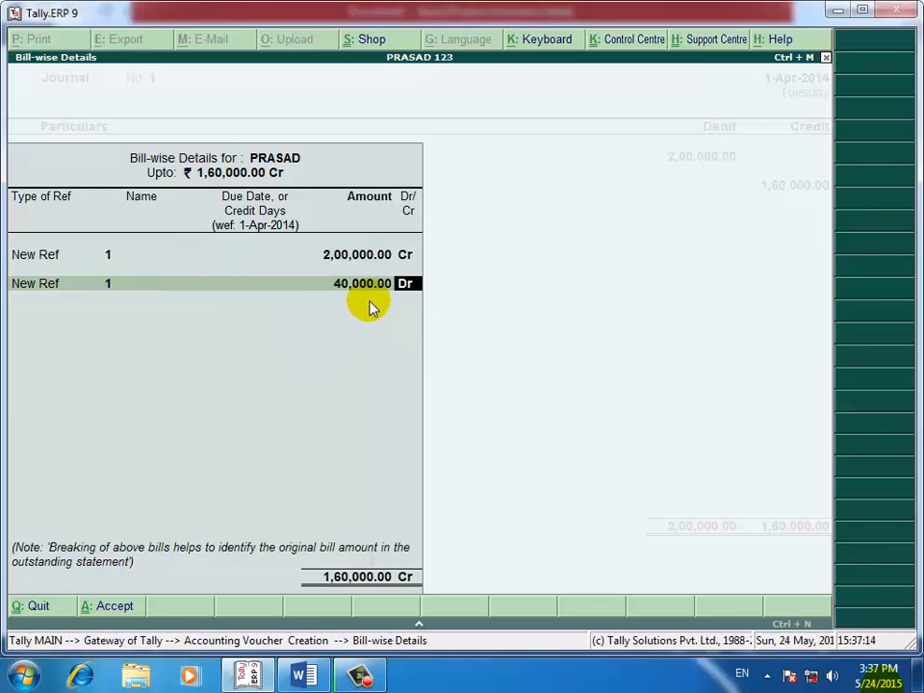
pyautogui.press('Return')
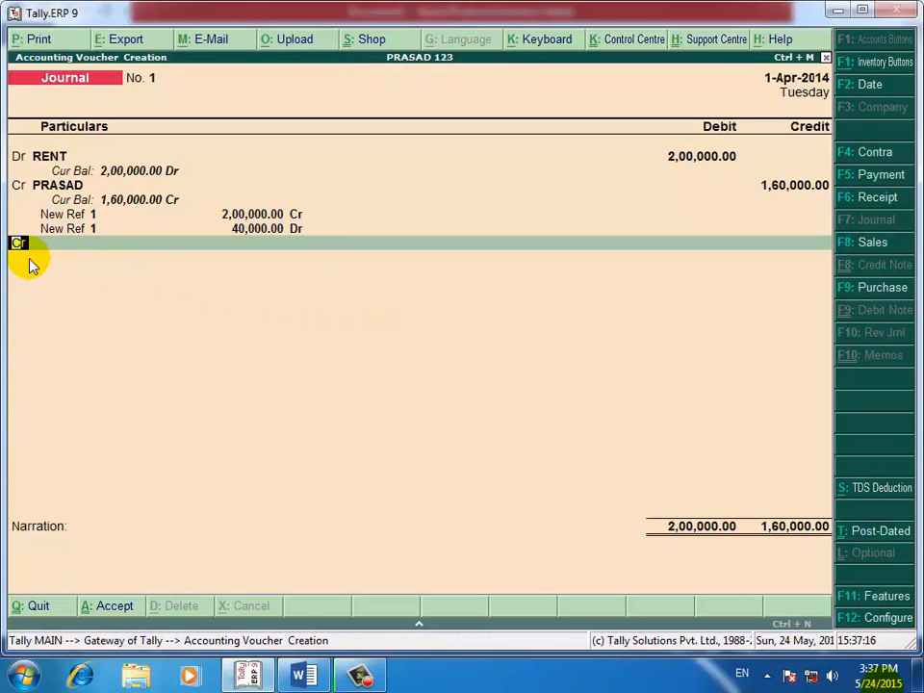
# - Credit TDS ON RENT with 40,000 and save the journal voucher without a narration
pyautogui.press('Return')
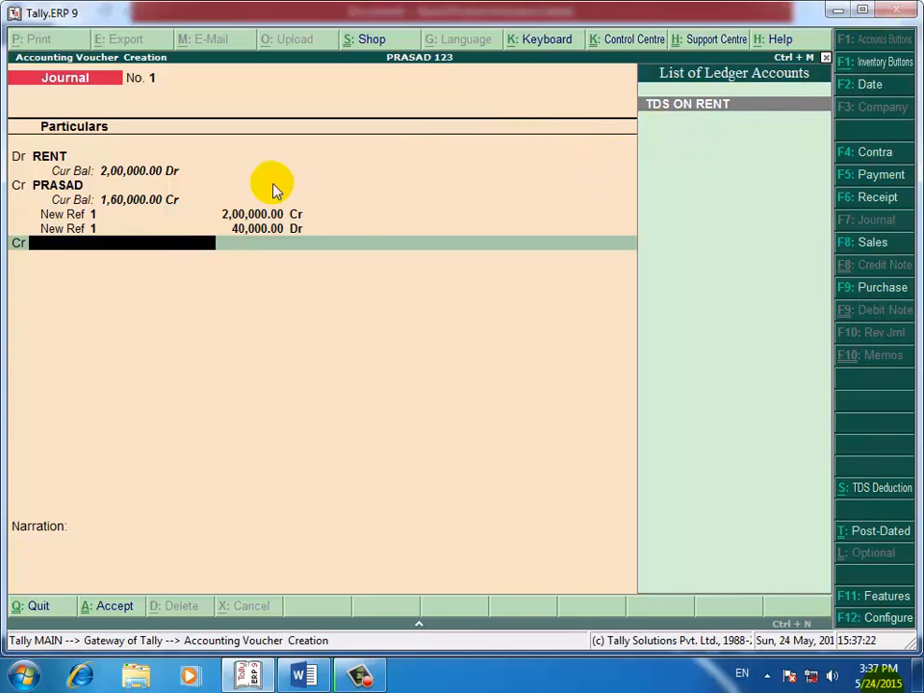
pyautogui.press('Return')
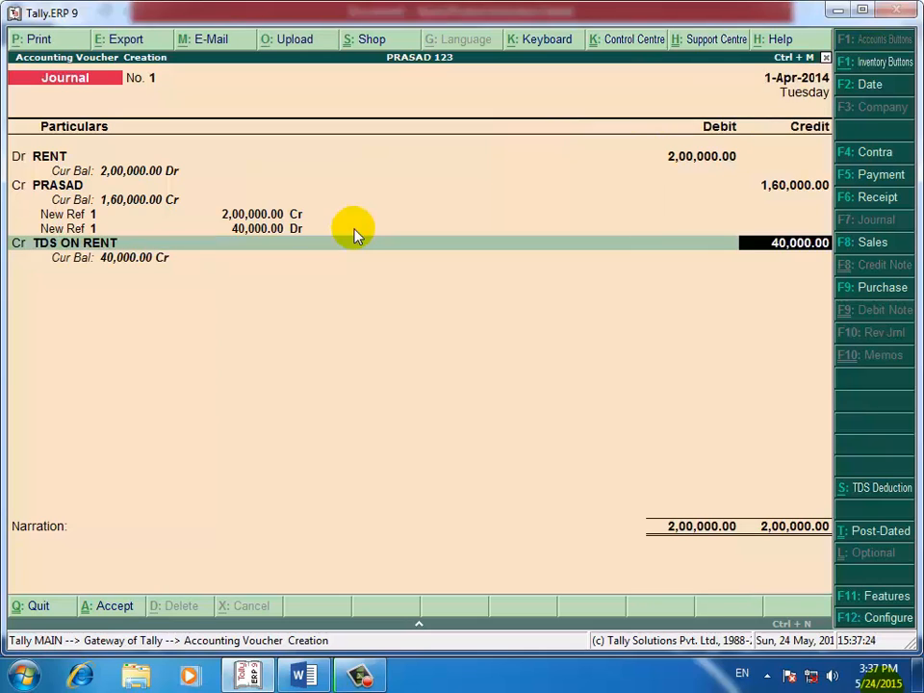
pyautogui.press('Return')
pyautogui.press('Return')
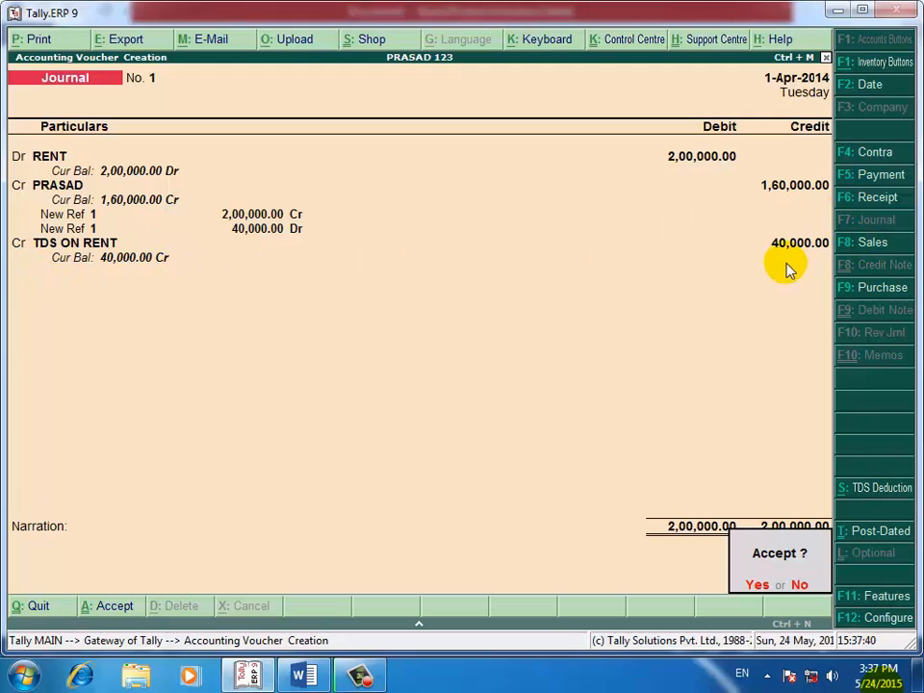
pyautogui.press('Return')
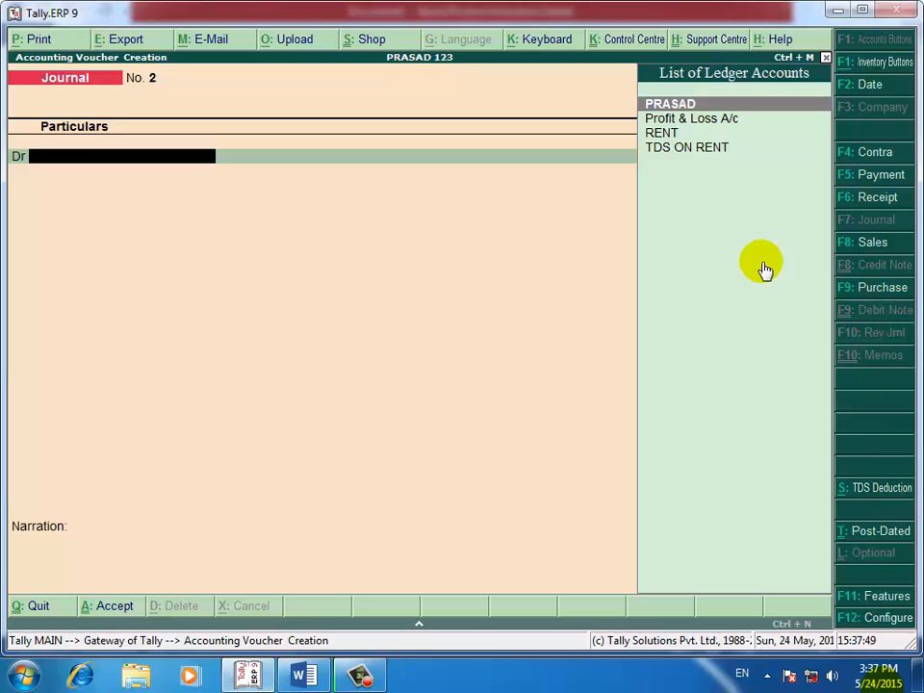
# - Leave voucher entry and examine Duties & Taxes and Sundry Creditors in the detailed Balance Sheet
pyautogui.press('Escape')
pyautogui.press('Return')
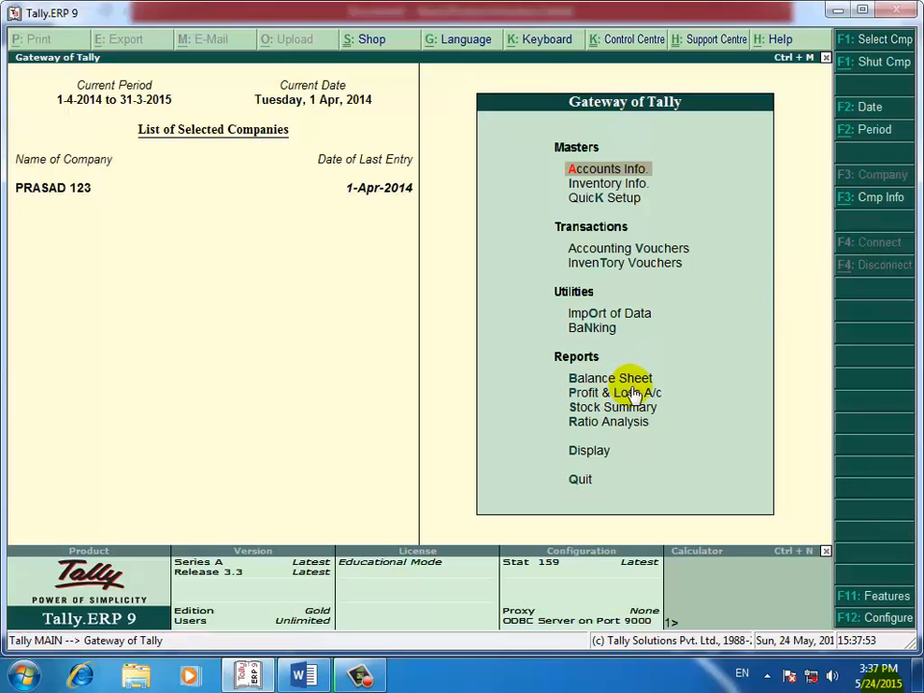
pyautogui.press('Down')
pyautogui.press('Down')
pyautogui.press('Down')
pyautogui.press('Down')
pyautogui.press('Down')
pyautogui.press('Down')
pyautogui.press('Down')
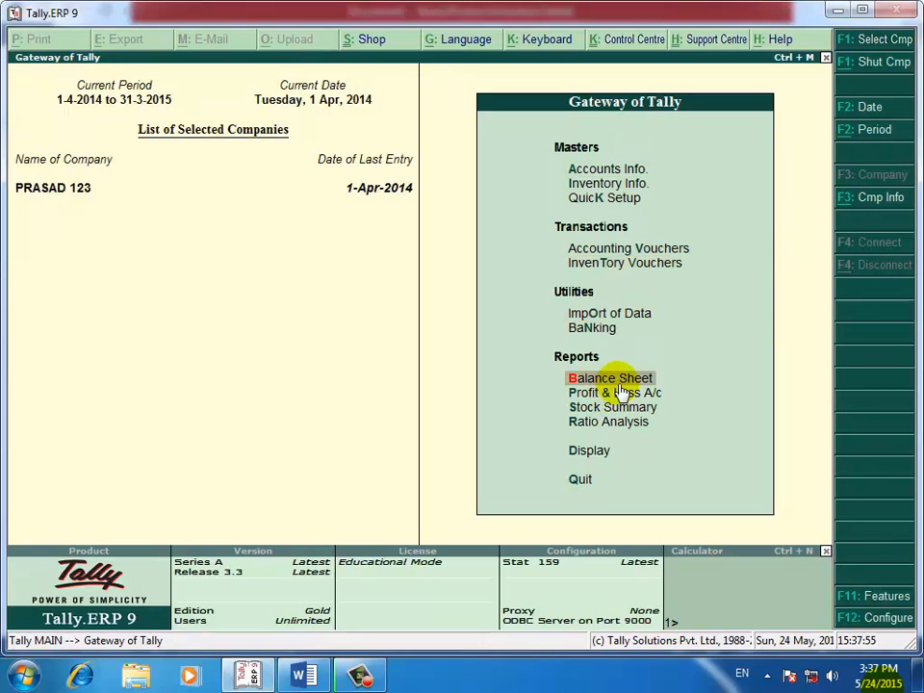
pyautogui.press('Return')
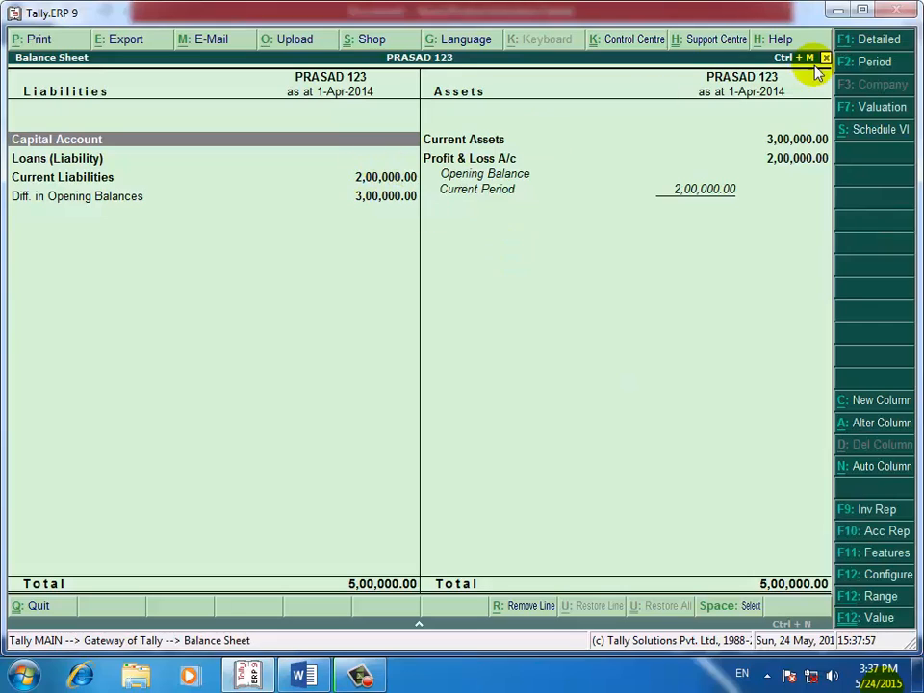
pyautogui.click(879, 41)
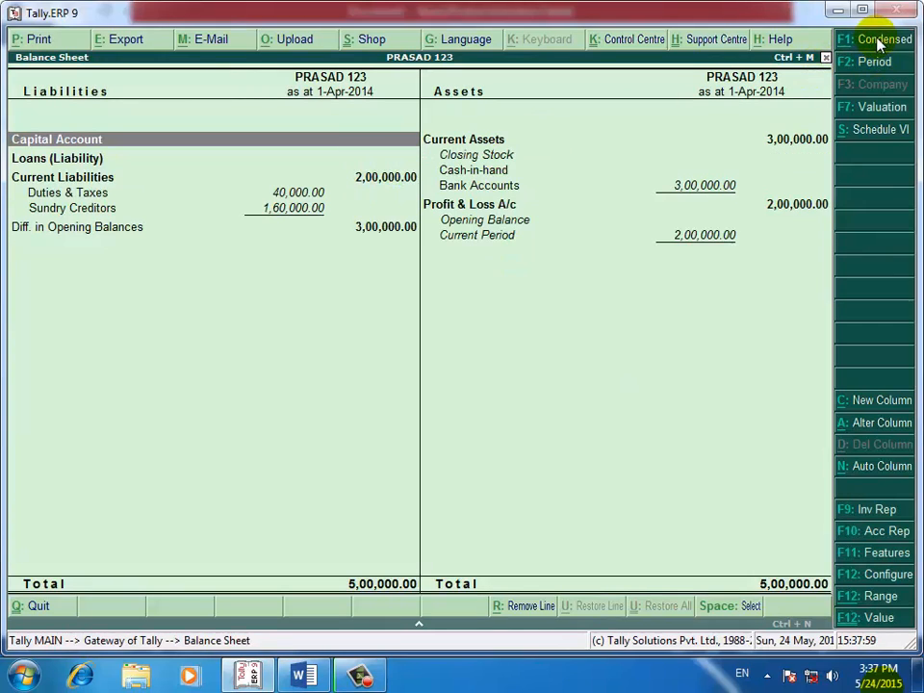
pyautogui.press('Down')
pyautogui.press('Down')
pyautogui.press('Down')
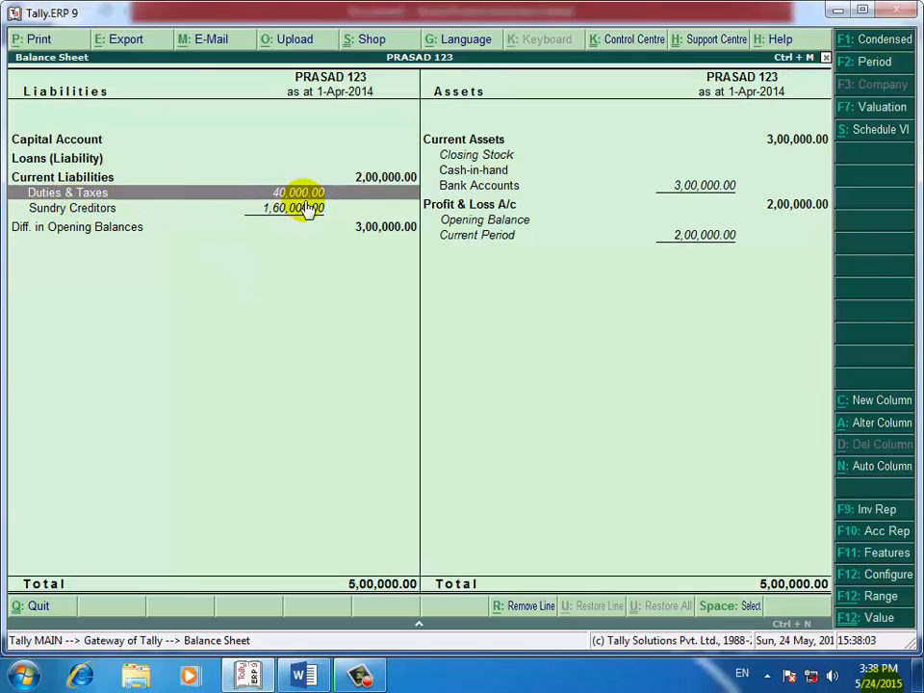
pyautogui.press('Down')
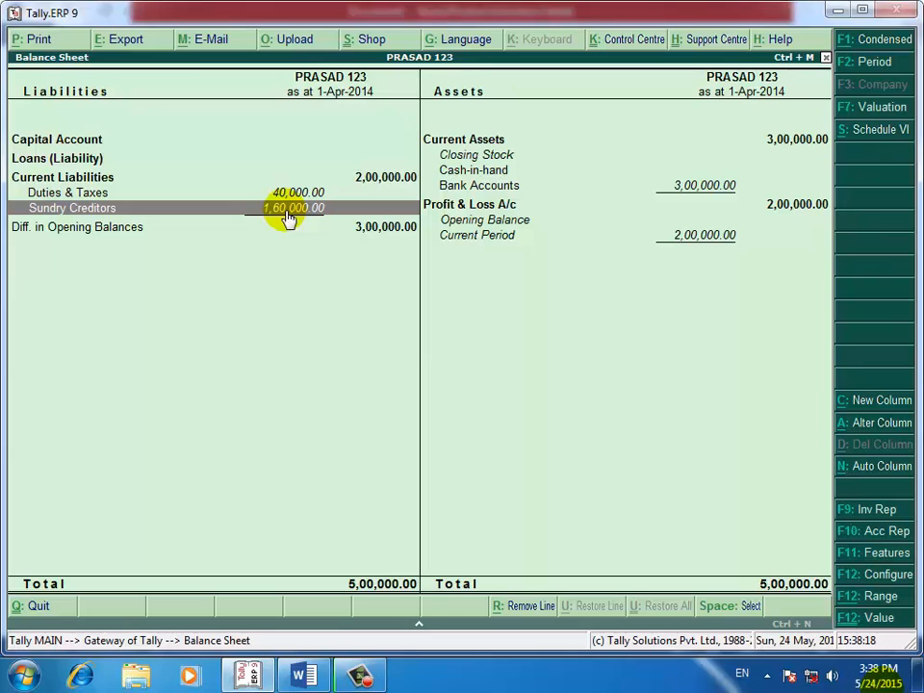
# - Close the Balance Sheet, reopen accounting voucher entry and switch it to a Payment voucher
pyautogui.press('Escape')
pyautogui.press('Escape')
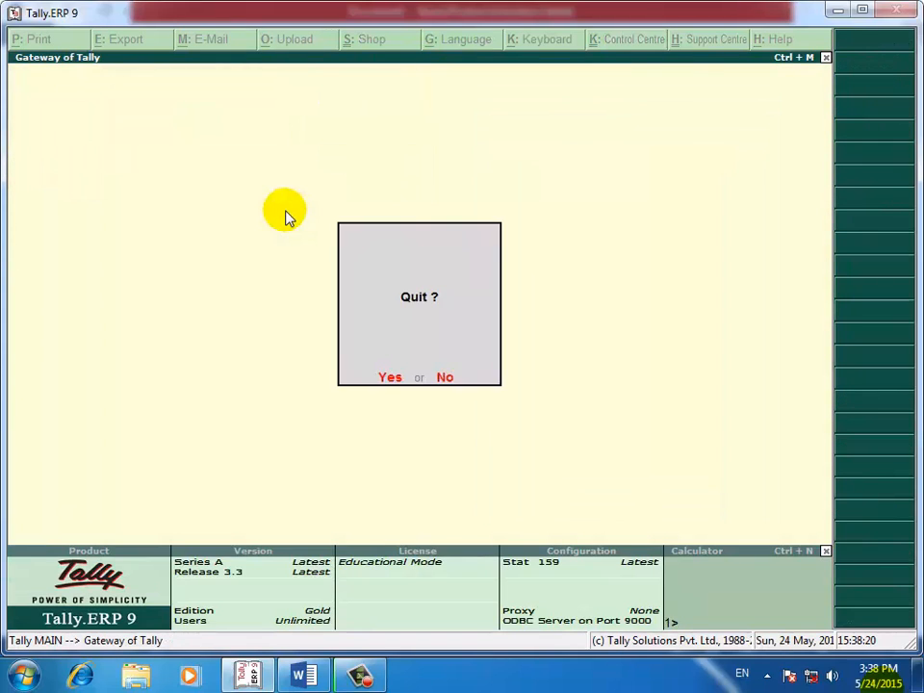
pyautogui.press('Escape')
pyautogui.press('Up')
pyautogui.press('Up')
pyautogui.press('Up')
pyautogui.press('Up')
pyautogui.press('Up')
pyautogui.press('Up')
pyautogui.press('Up')
pyautogui.press('Up')
pyautogui.press('Up')
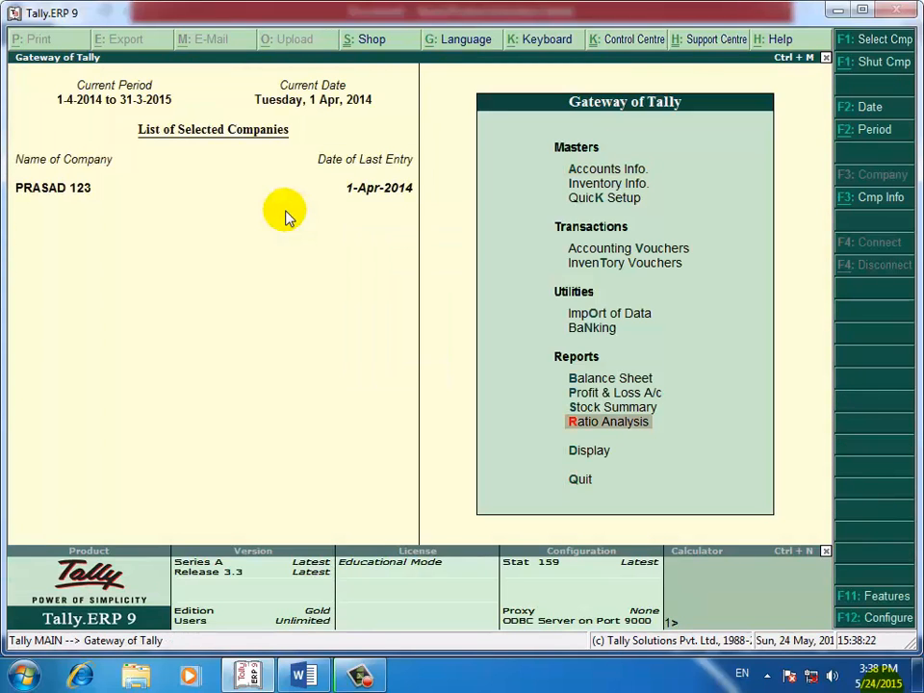
pyautogui.press('Up')
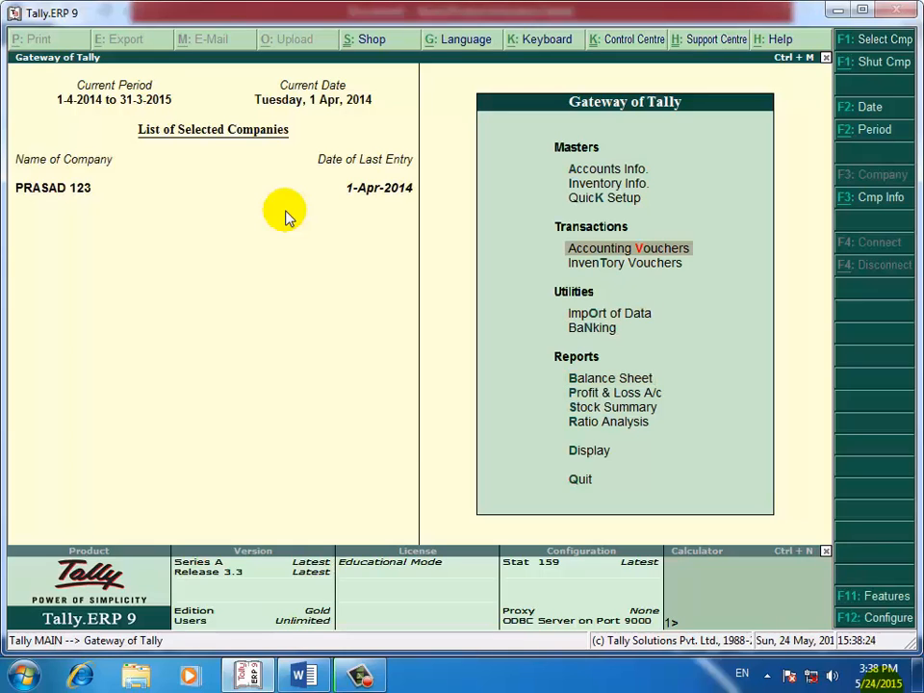
pyautogui.press('Return')
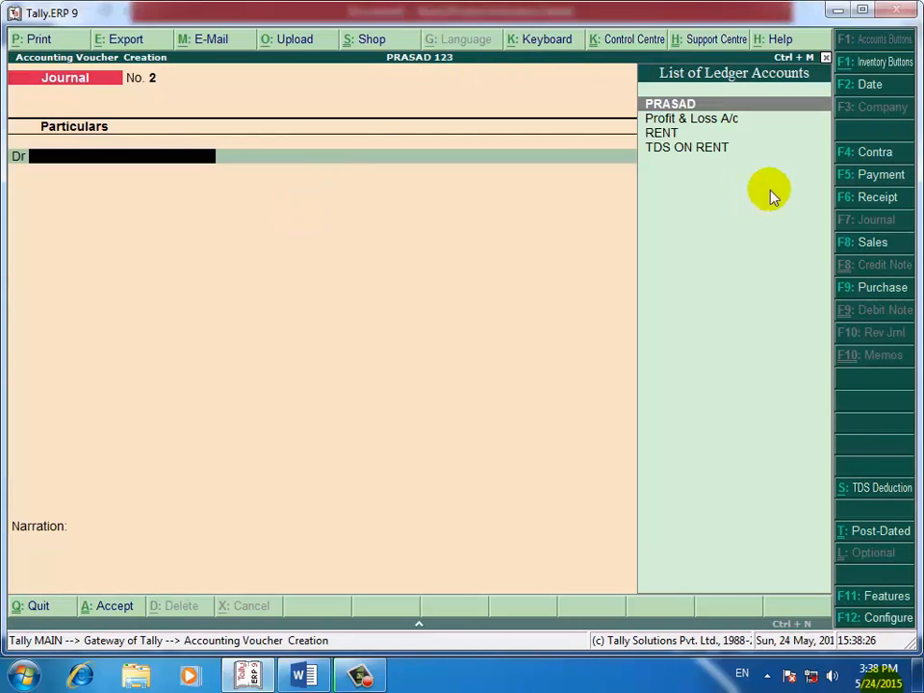
pyautogui.click(873, 178)
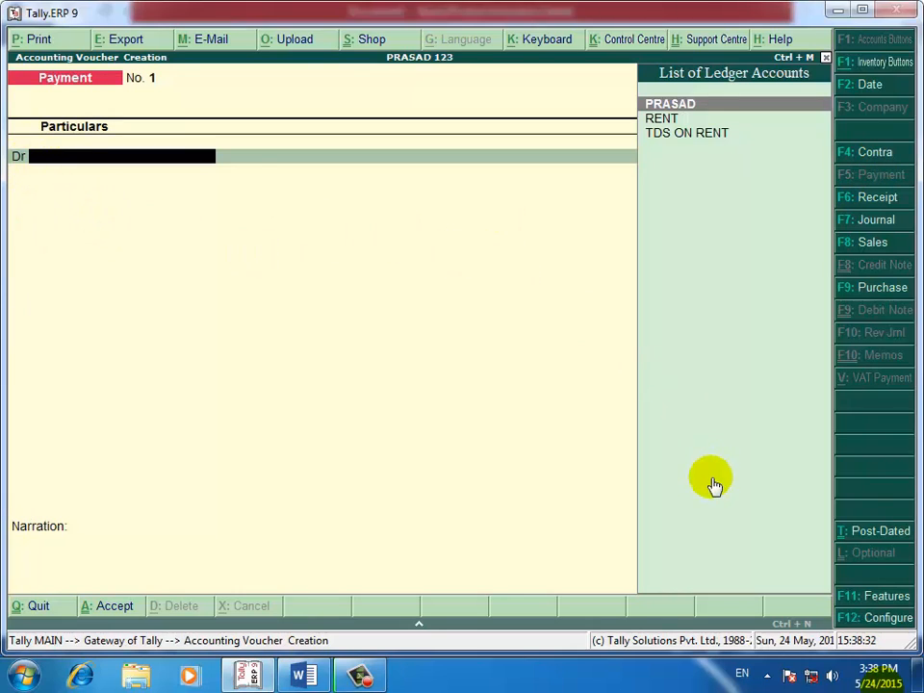
# - Set Use Single Entry mode for Pymt/Rcpt/Contra to Yes in the payment voucher configuration
pyautogui.press('F12')
pyautogui.press('Return')
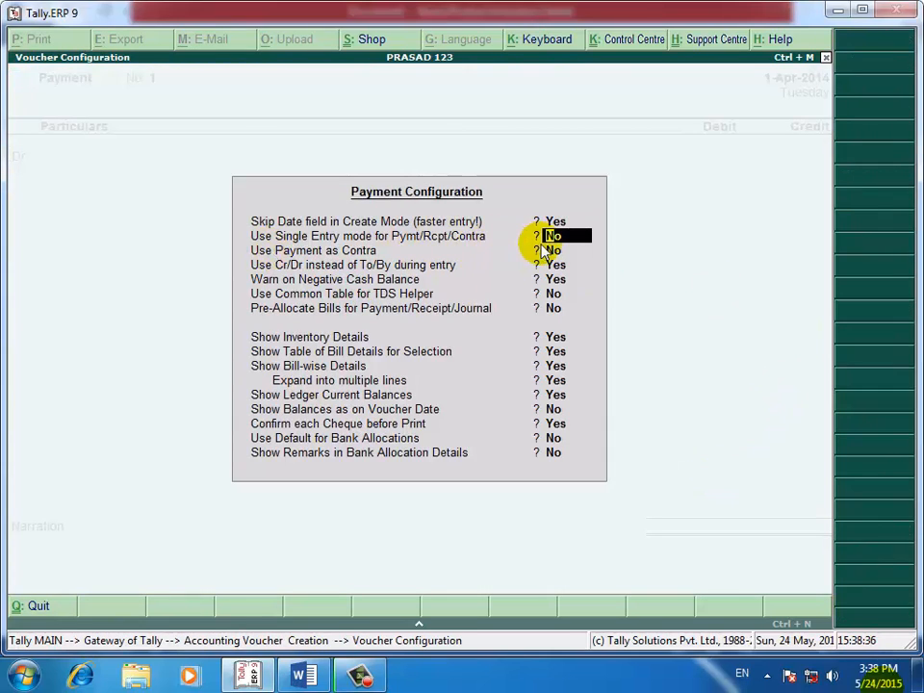
pyautogui.write('y')
pyautogui.hotkey('ctrl', 'a')
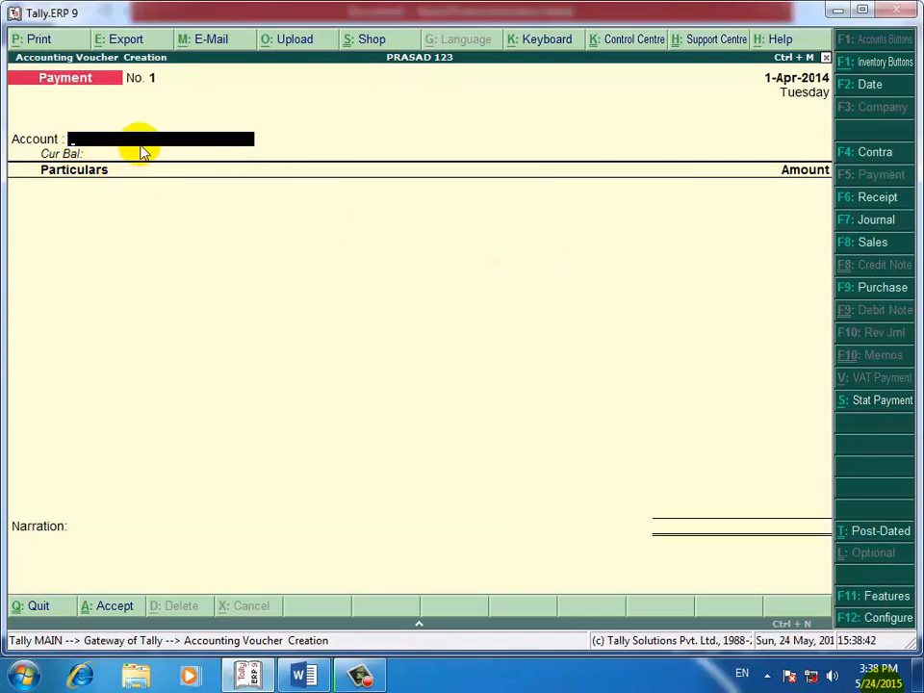
pyautogui.press('F12')
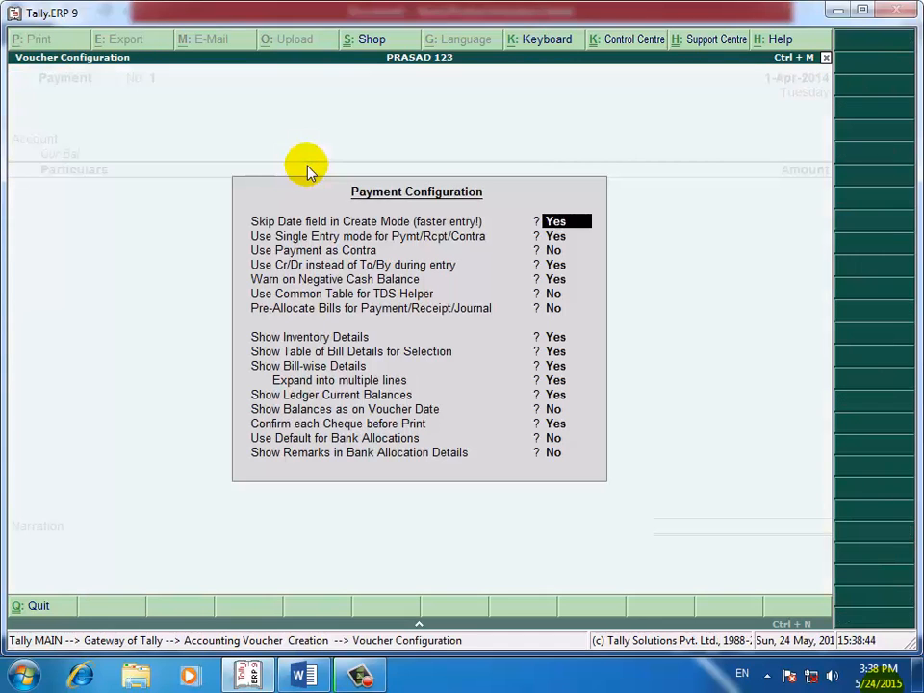
pyautogui.click(555, 237)
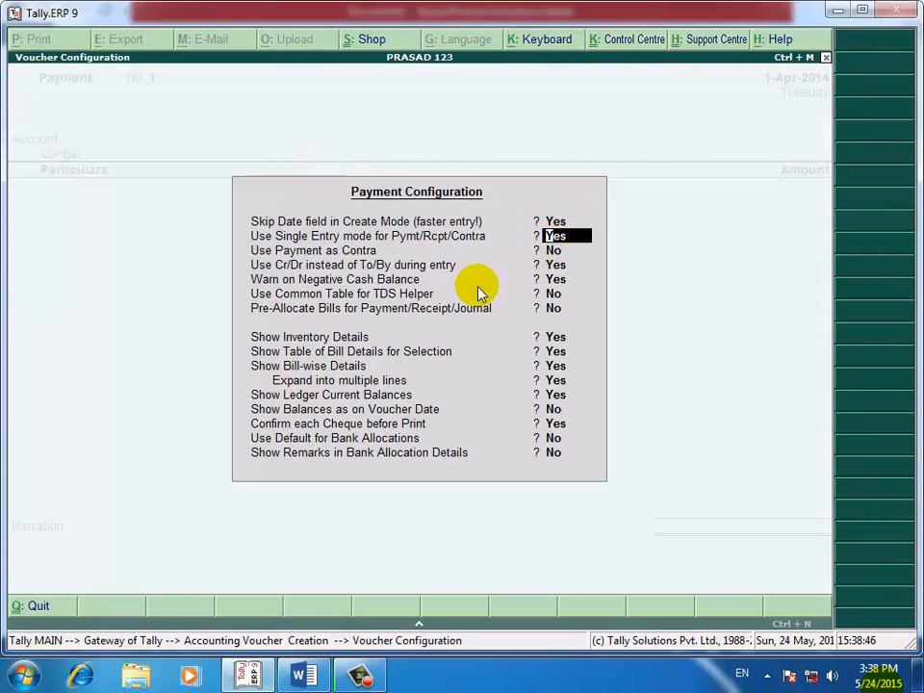
pyautogui.write('y')
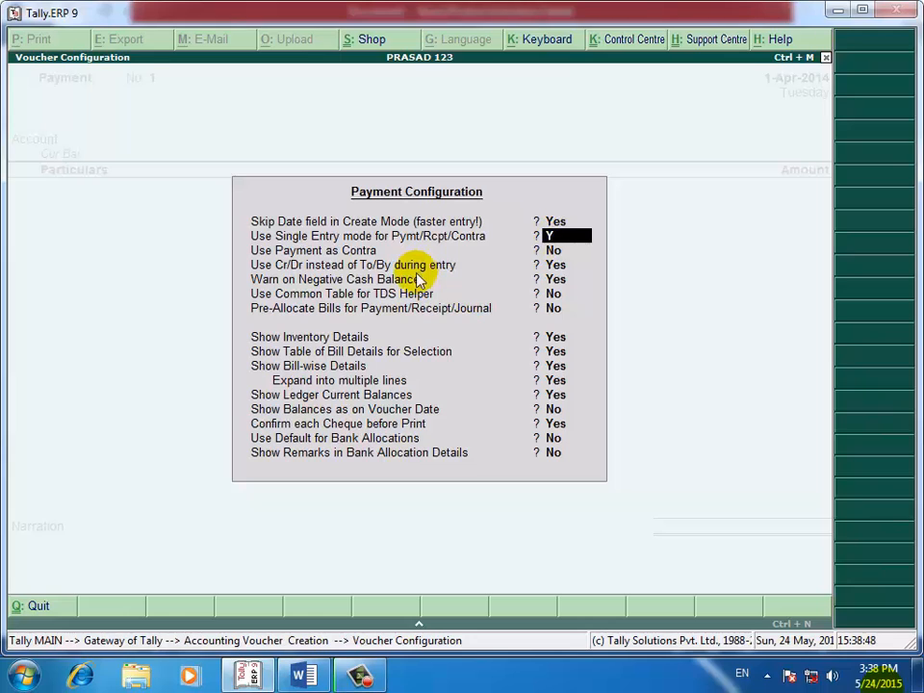
pyautogui.hotkey('ctrl', 'a')
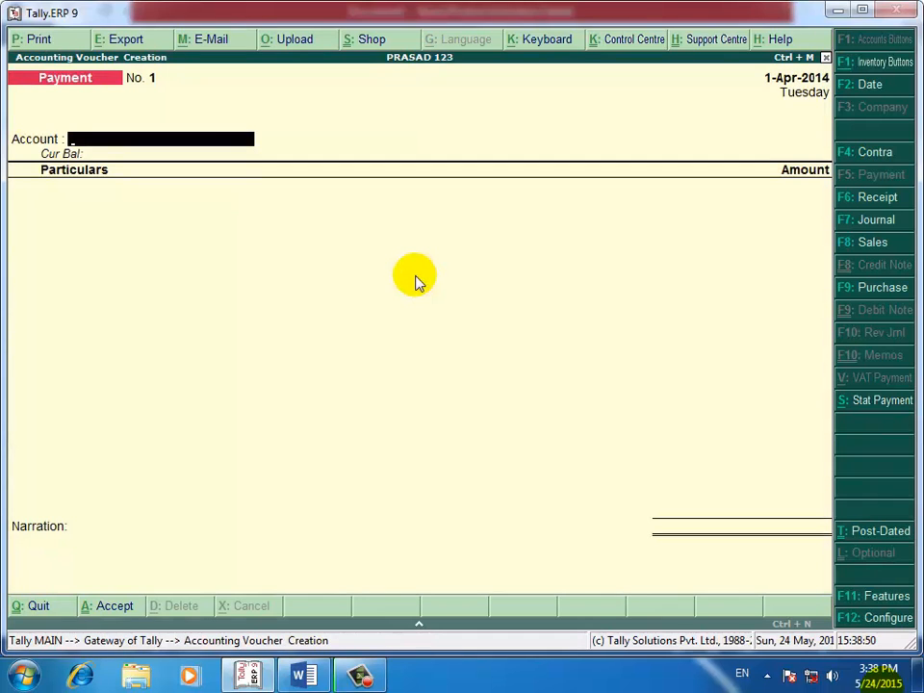
# - Set Use Single Entry mode for Pymt/Rcpt/Contra to No and quit the Payment voucher without saving
pyautogui.press('F12')
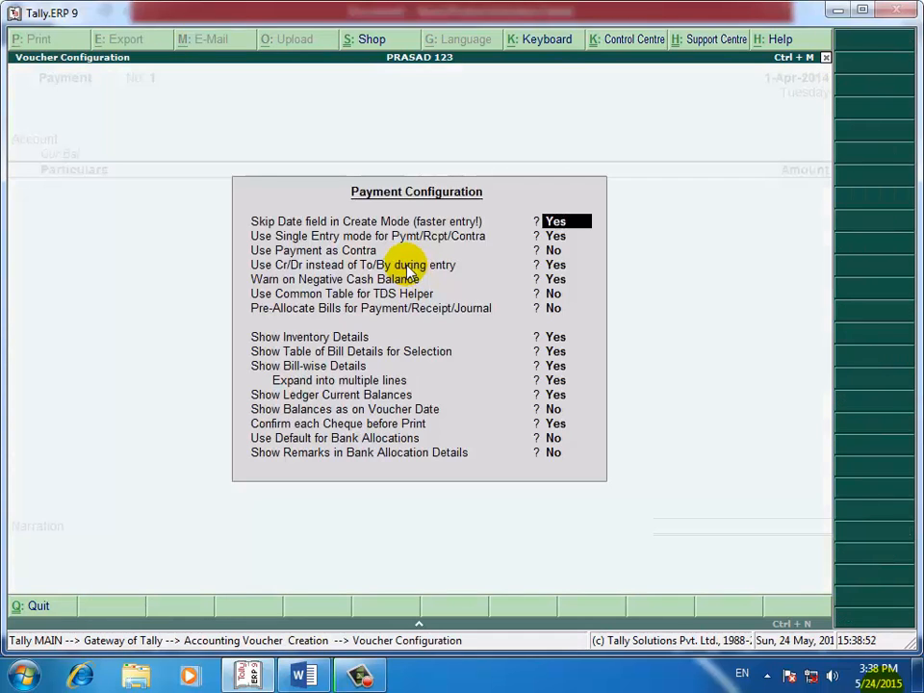
pyautogui.press('Return')
pyautogui.write('N')
pyautogui.press('Return')
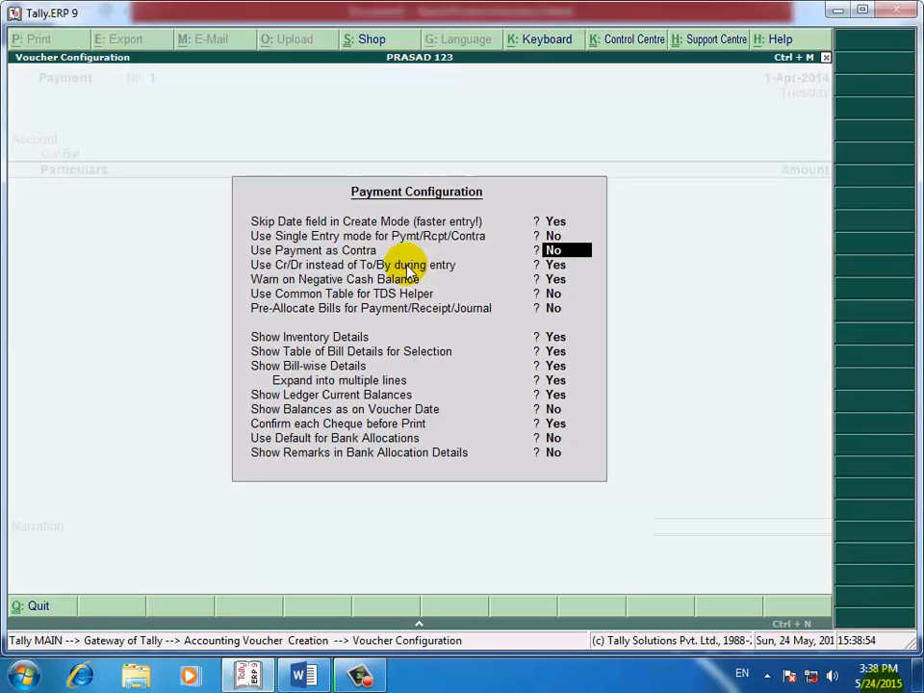
pyautogui.hotkey('ctrl', 'a')
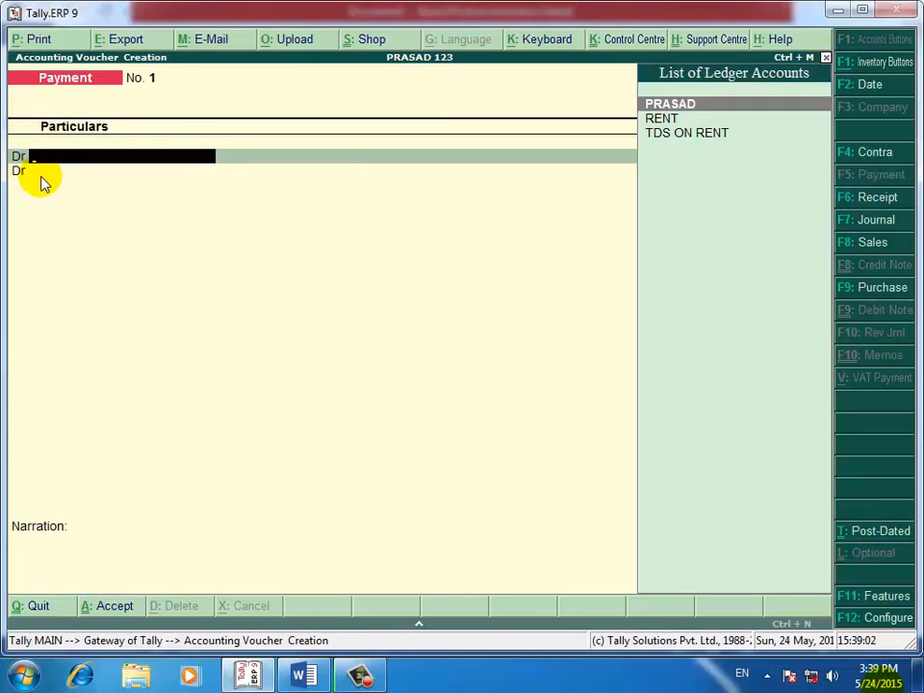
pyautogui.press('Escape')
pyautogui.press('y')
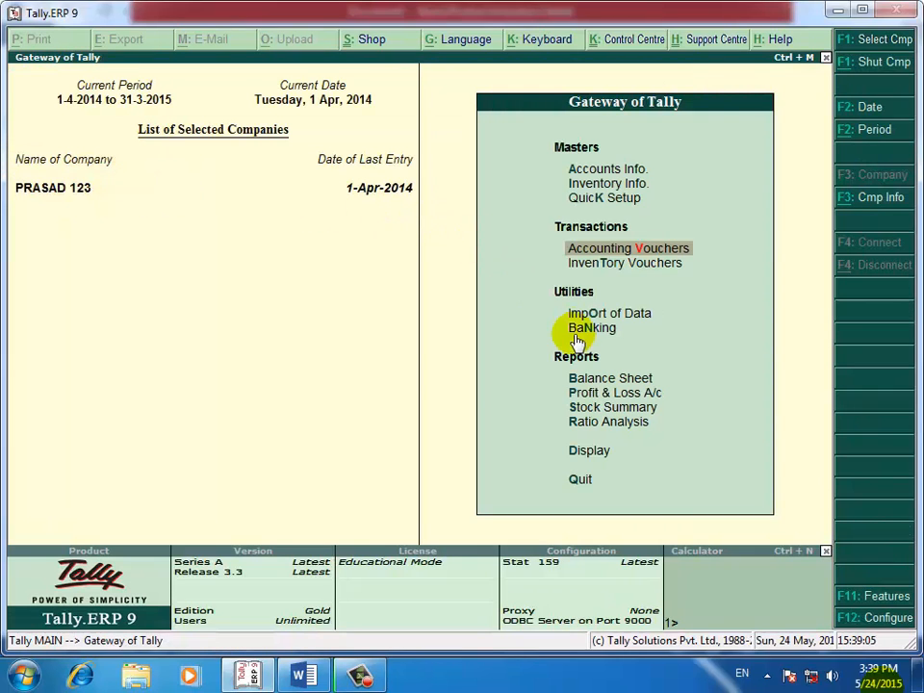
# - Display the TDS Computation report from the statutory TDS reports
pyautogui.click(584, 465)
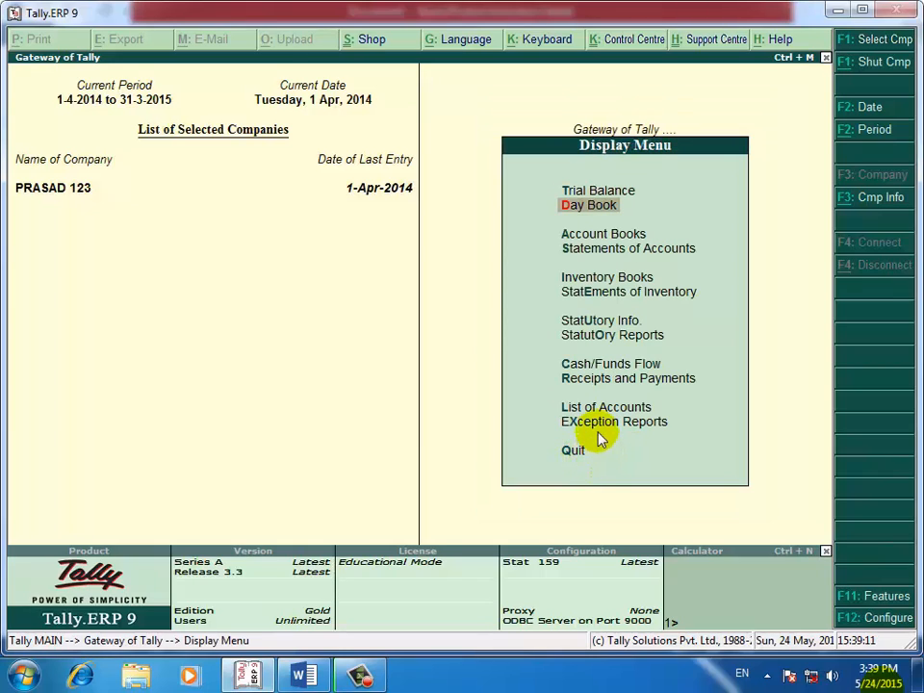
pyautogui.click(617, 339)
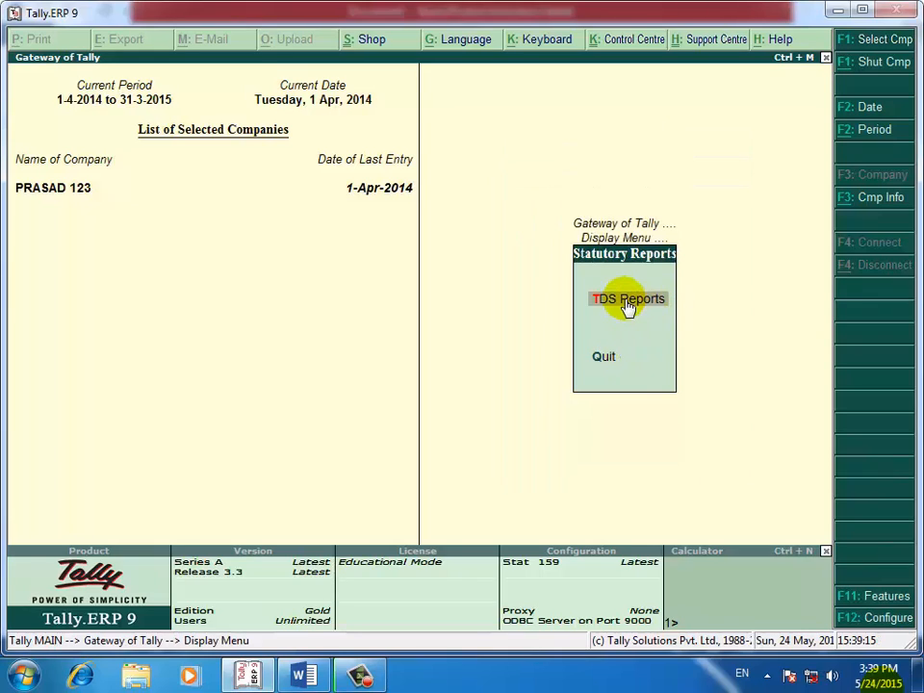
pyautogui.click(624, 302)
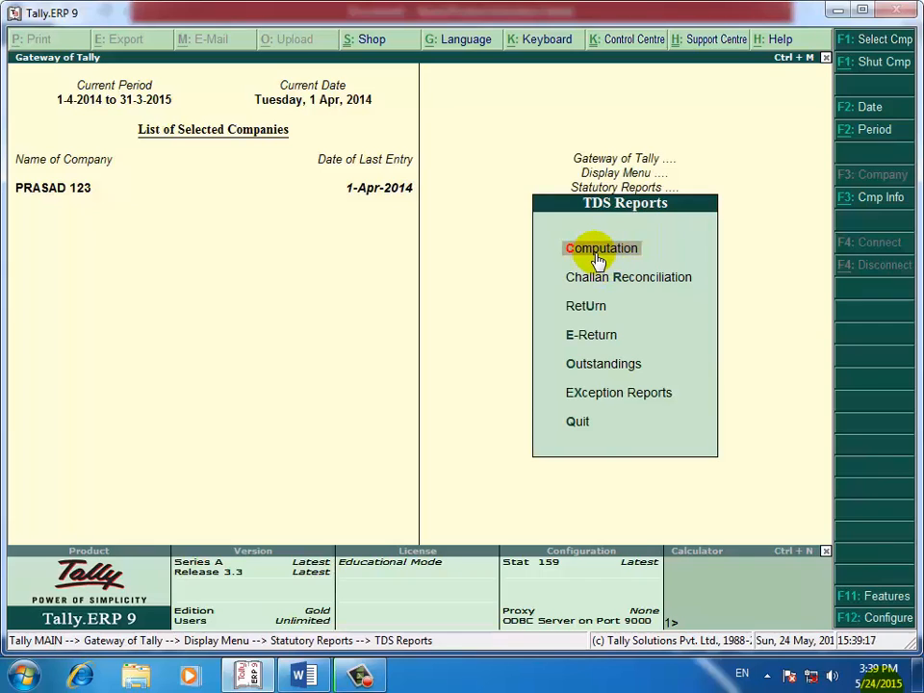
pyautogui.click(597, 253)
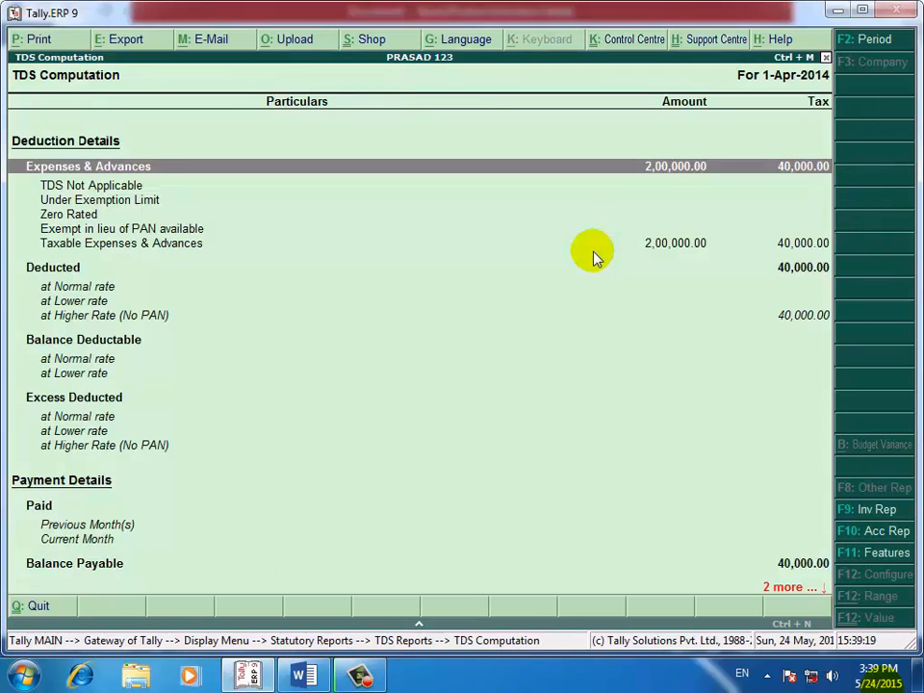
# - Examine the deduction and payment details in the TDS Computation report down to Balance Payable, and return to the Gateway of Tally
pyautogui.press('Down')
pyautogui.press('Down')
pyautogui.press('Down')
pyautogui.press('Down')
pyautogui.press('Down')
pyautogui.press('Down')
pyautogui.press('Down')
pyautogui.press('Down')
pyautogui.press('Down')
pyautogui.press('Down')
pyautogui.press('Down')
pyautogui.press('Down')
pyautogui.press('Down')
pyautogui.press('Down')
pyautogui.press('Down')
pyautogui.press('Down')
pyautogui.press('Down')
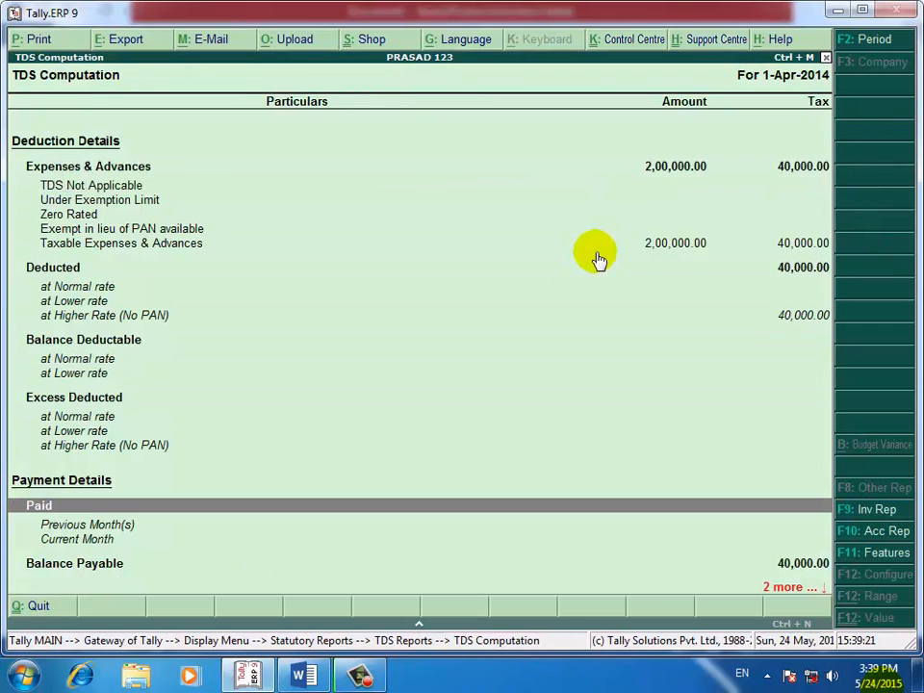
pyautogui.click(97, 526)
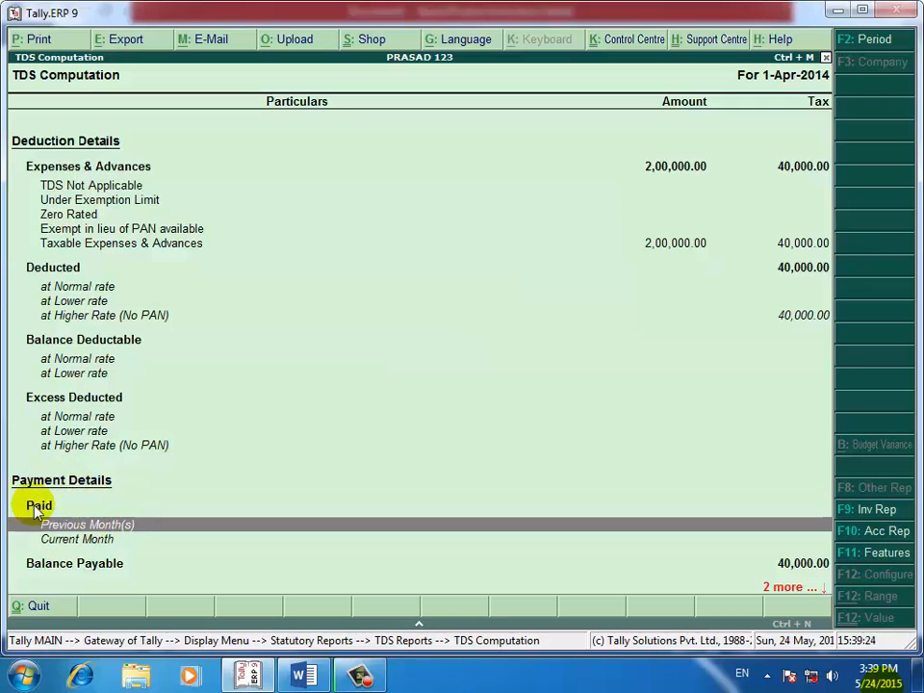
pyautogui.click(72, 510)
pyautogui.click(150, 561)
pyautogui.click(118, 579)
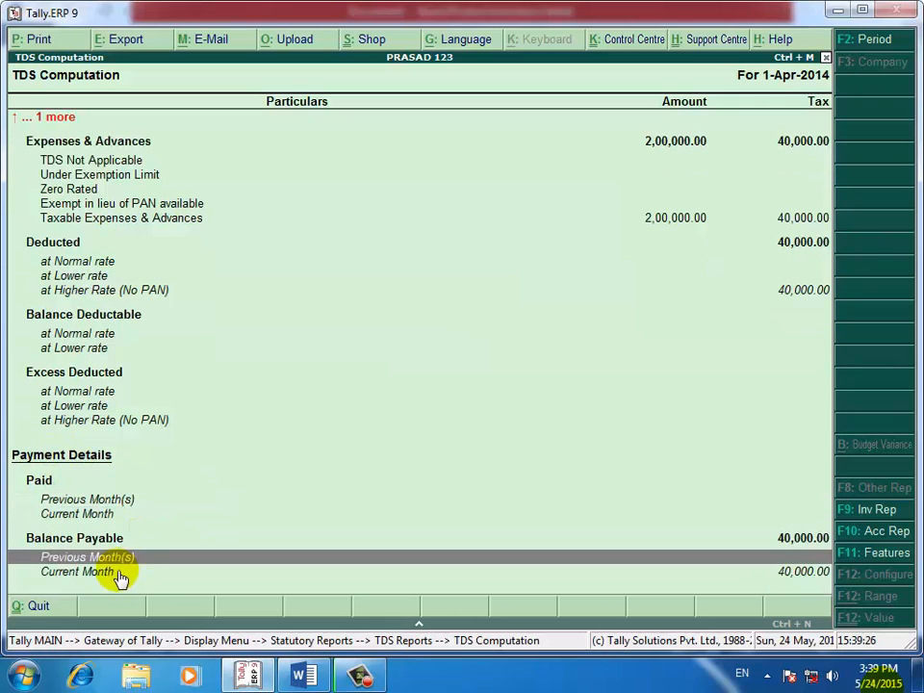
pyautogui.click(123, 572)
pyautogui.press('Up')
pyautogui.press('Up')
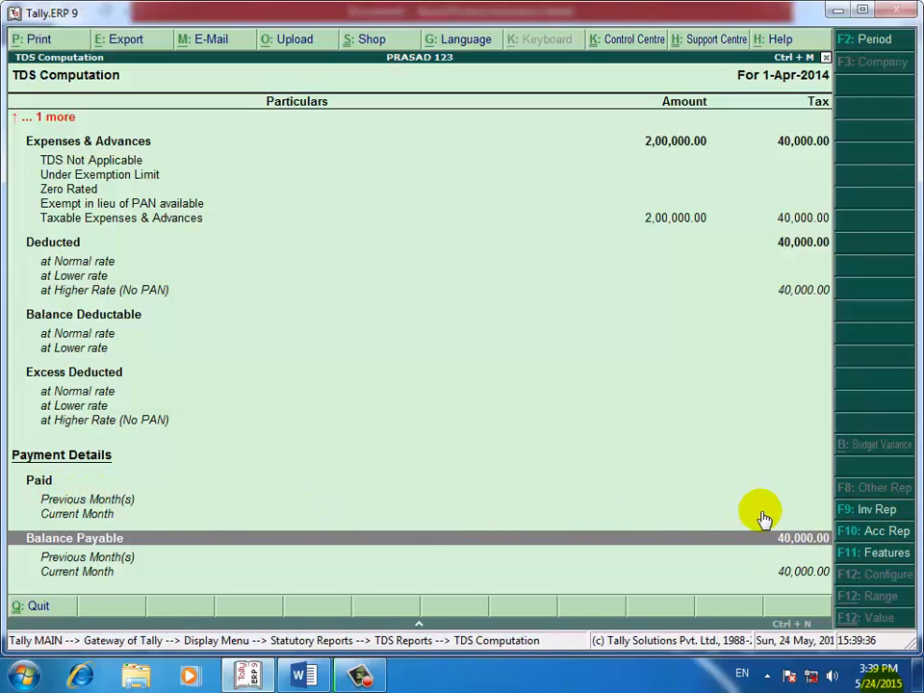
pyautogui.press('Escape')
pyautogui.press('Escape')
pyautogui.press('Escape')
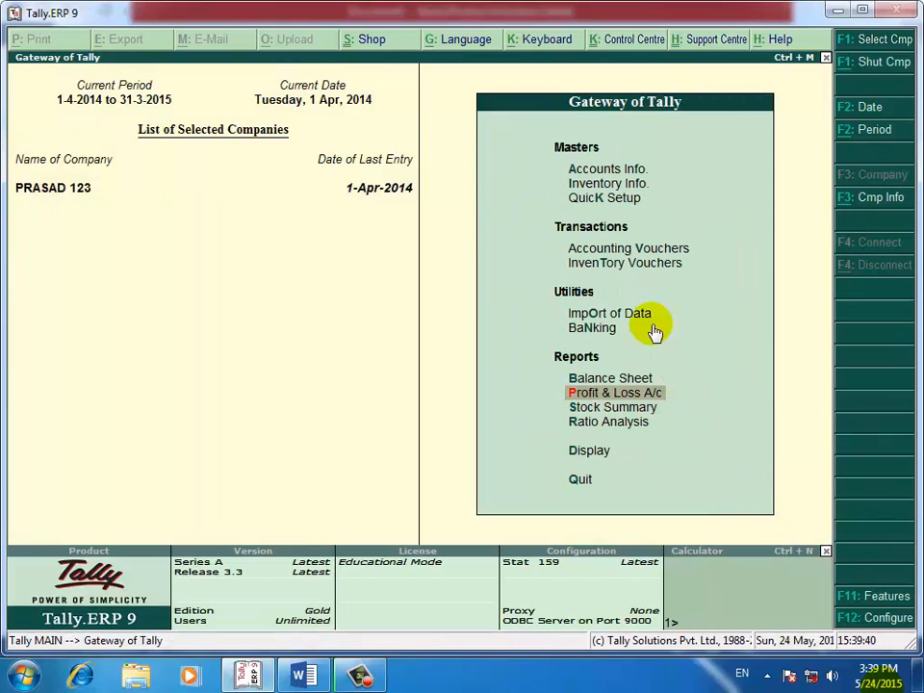
# - Start a Payment voucher debiting the rent party's ledger with 1,60,000, adjusted as Agst Ref against bill 1
pyautogui.click(644, 255)
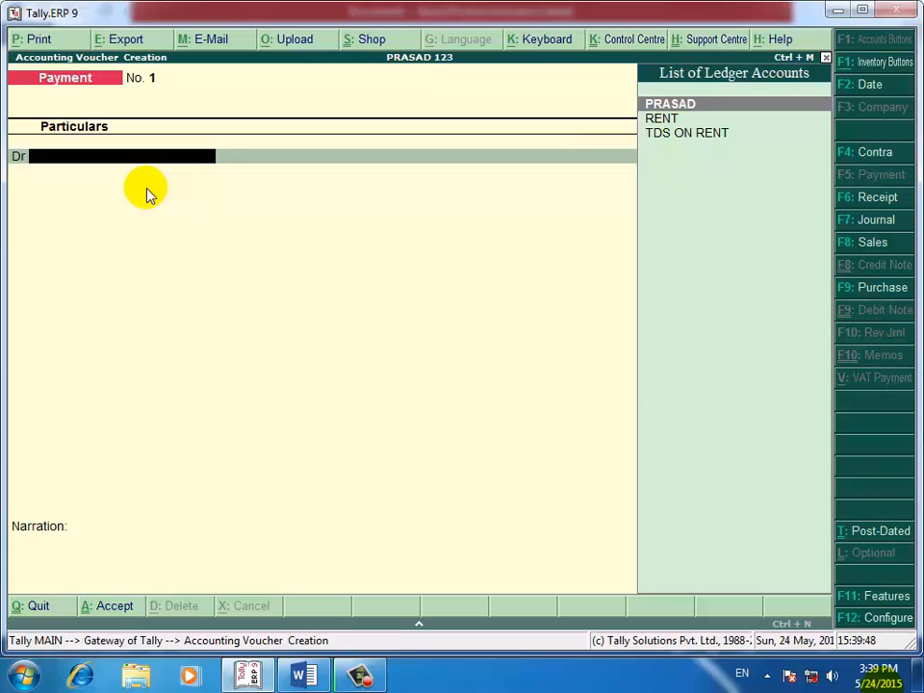
pyautogui.write('P')
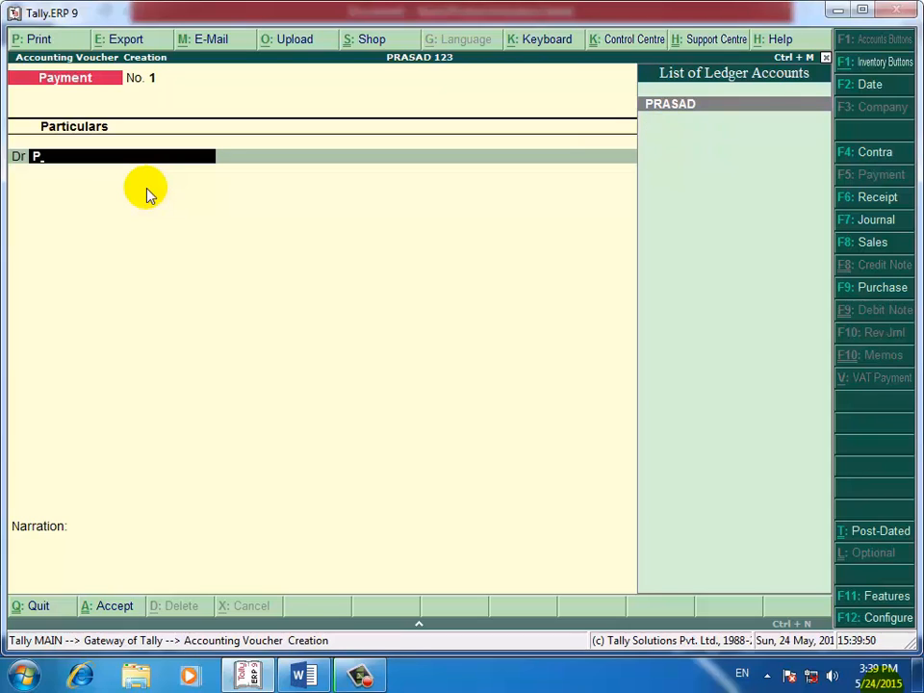
pyautogui.press('Return')
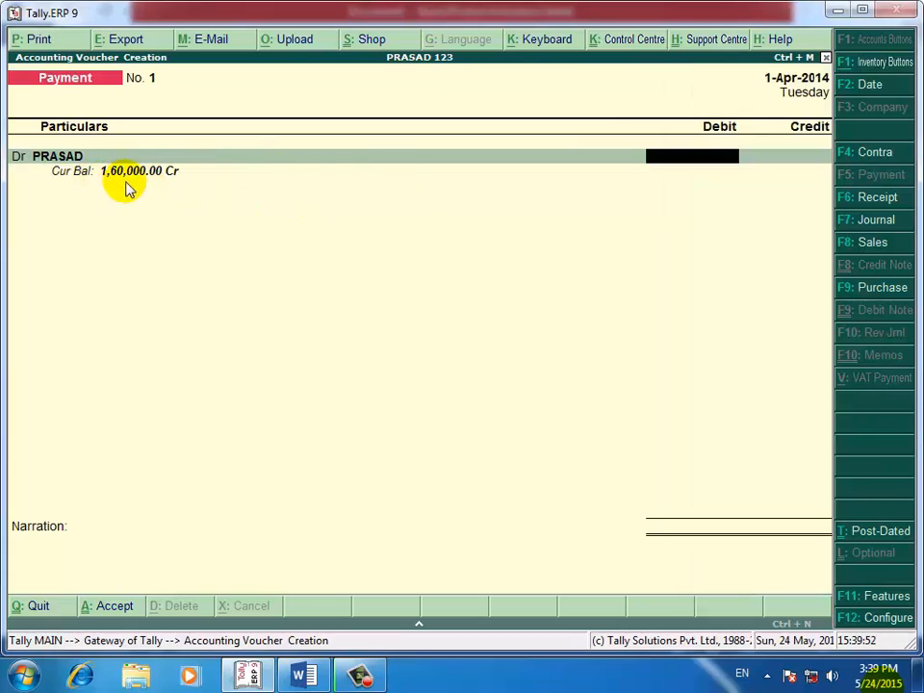
pyautogui.write('160000')
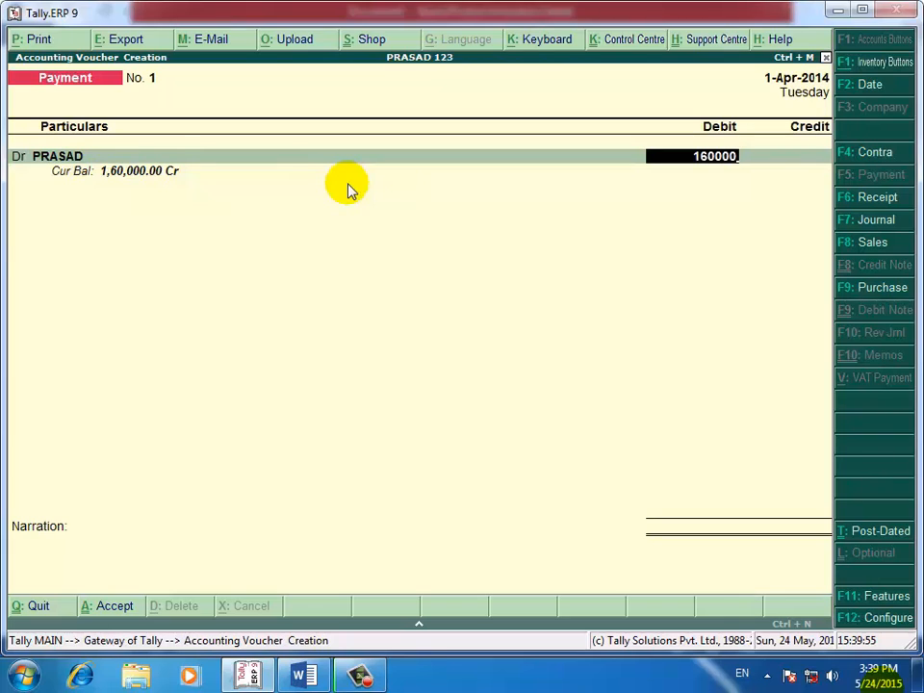
pyautogui.press('Return')
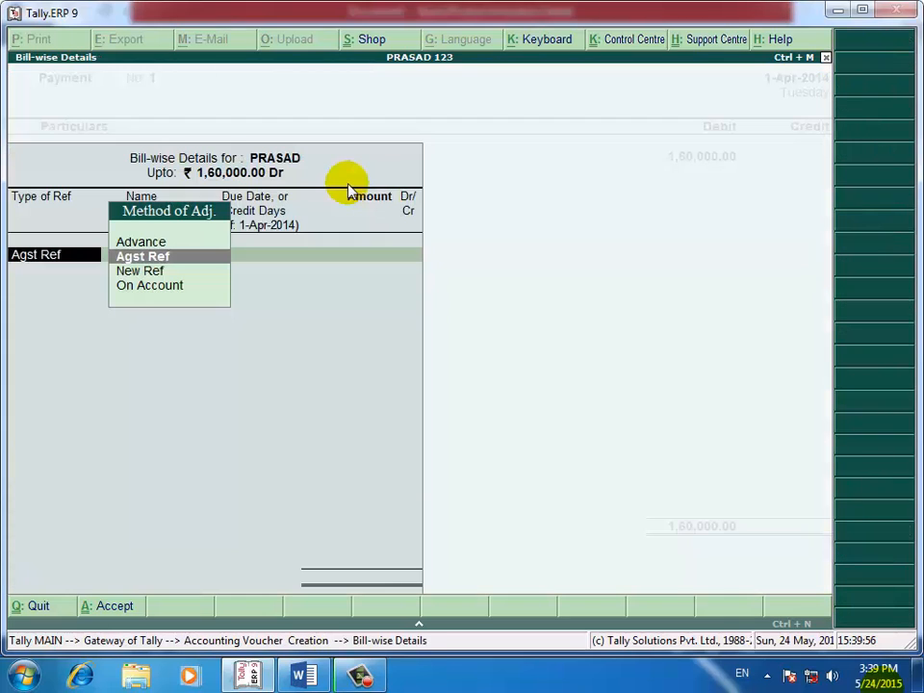
pyautogui.press('Return')
pyautogui.press('Return')
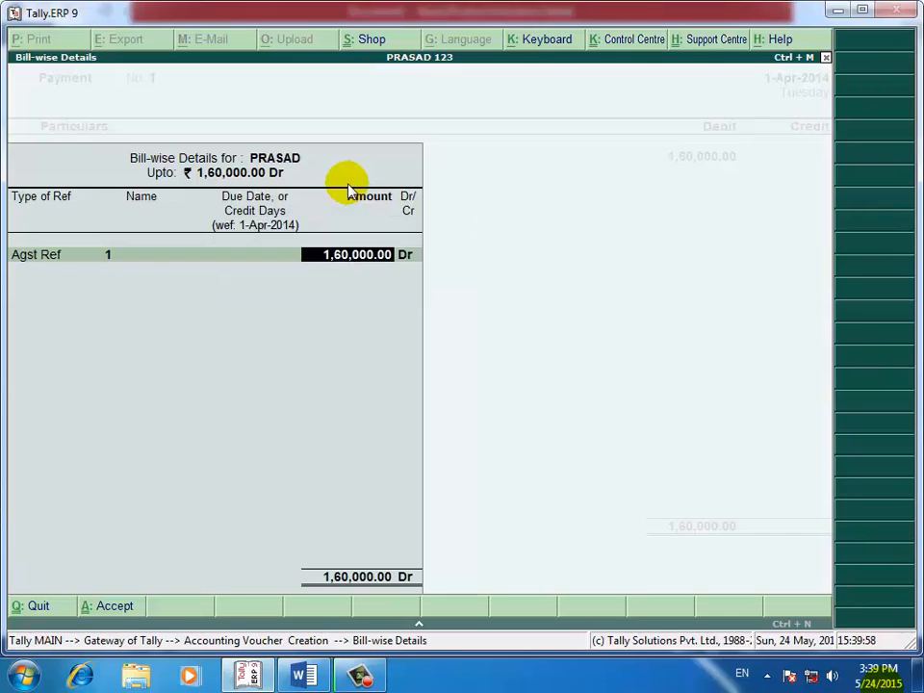
pyautogui.press('Return')
pyautogui.press('Return')
pyautogui.press('Return')
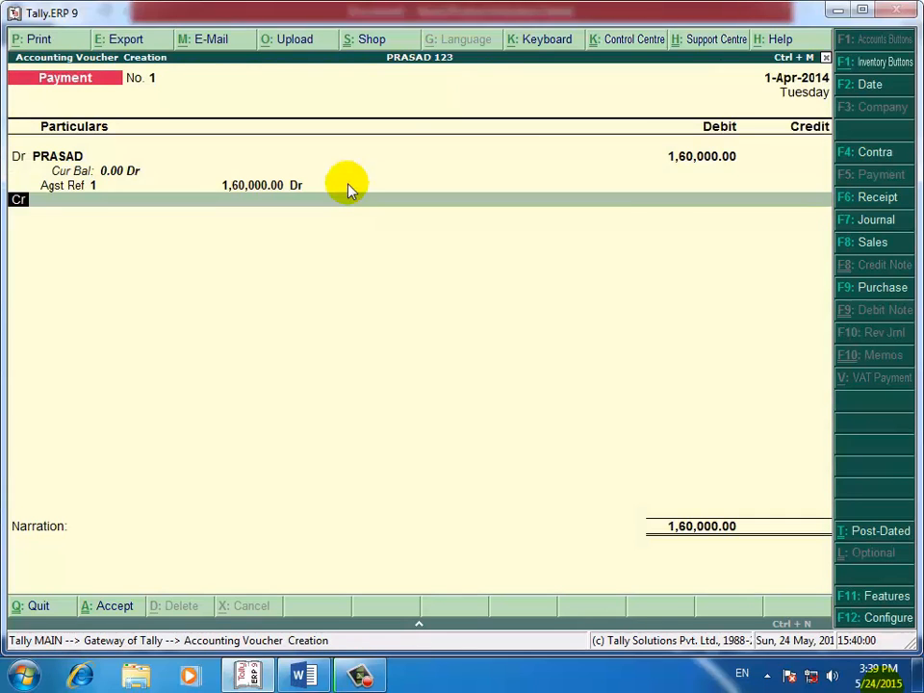
# - Credit the SBI ledger with 1,60,000.00 in the rent payment voucher
pyautogui.press('Return')
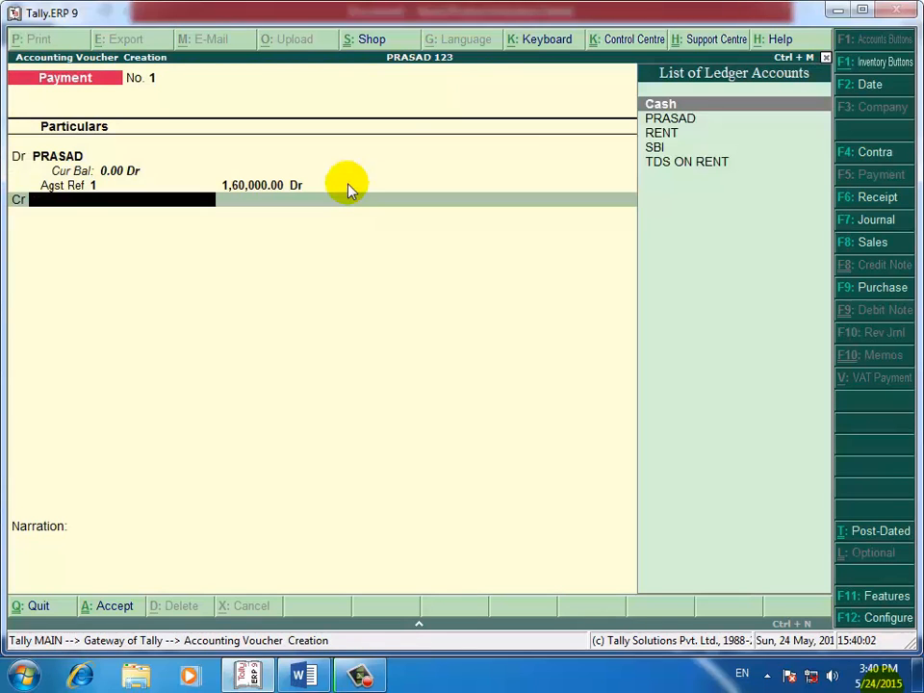
pyautogui.press('Down')
pyautogui.press('Down')
pyautogui.press('Down')
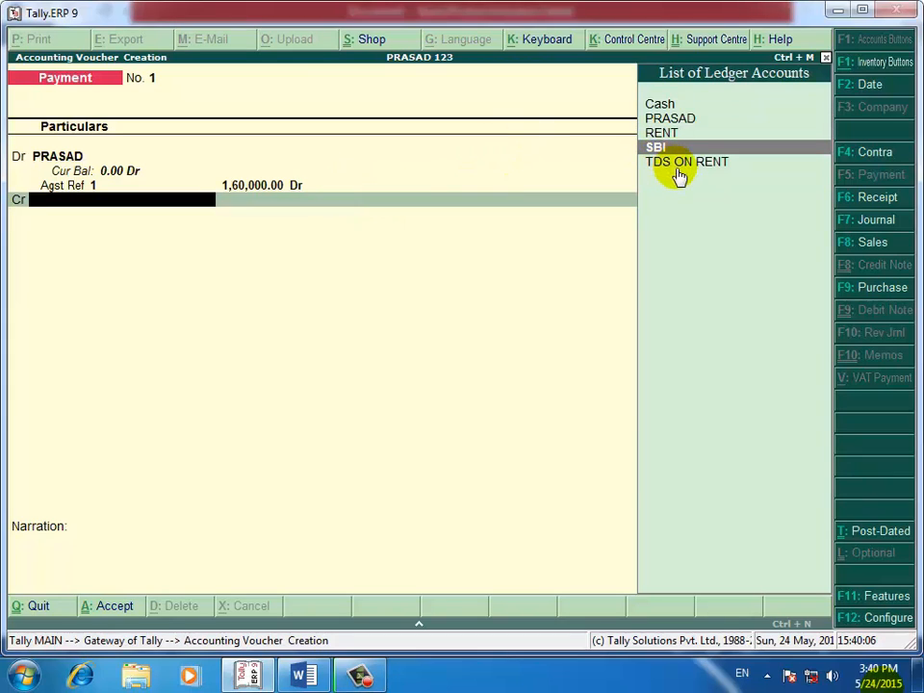
pyautogui.press('Return')
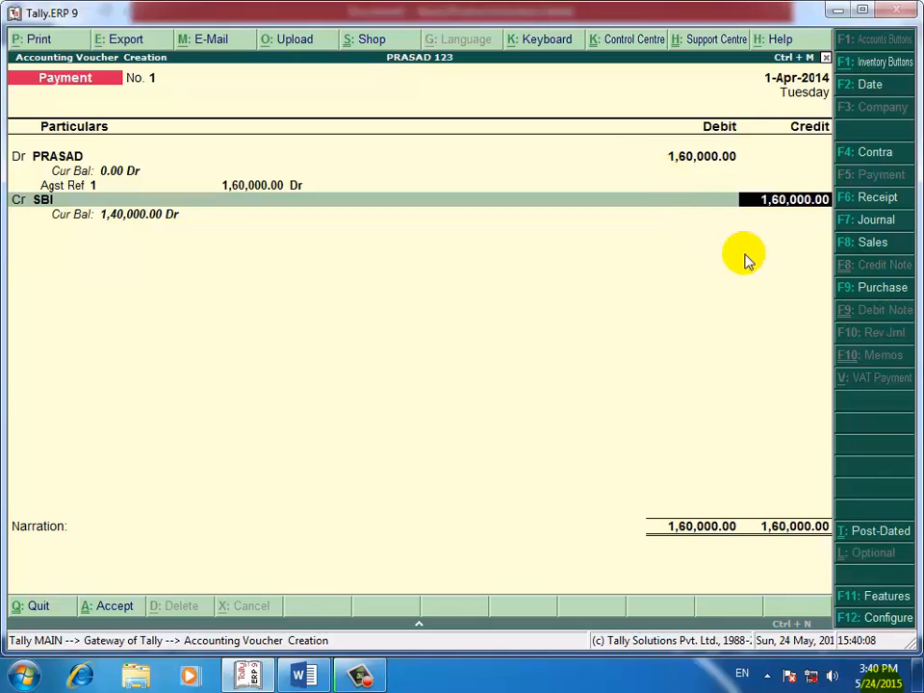
pyautogui.press('Return')
# - Allocate the SBI amount as an A/c Payee Cheque dated 1-Apr-2014 without an instrument number, and save the rent payment voucher
pyautogui.press('Return')
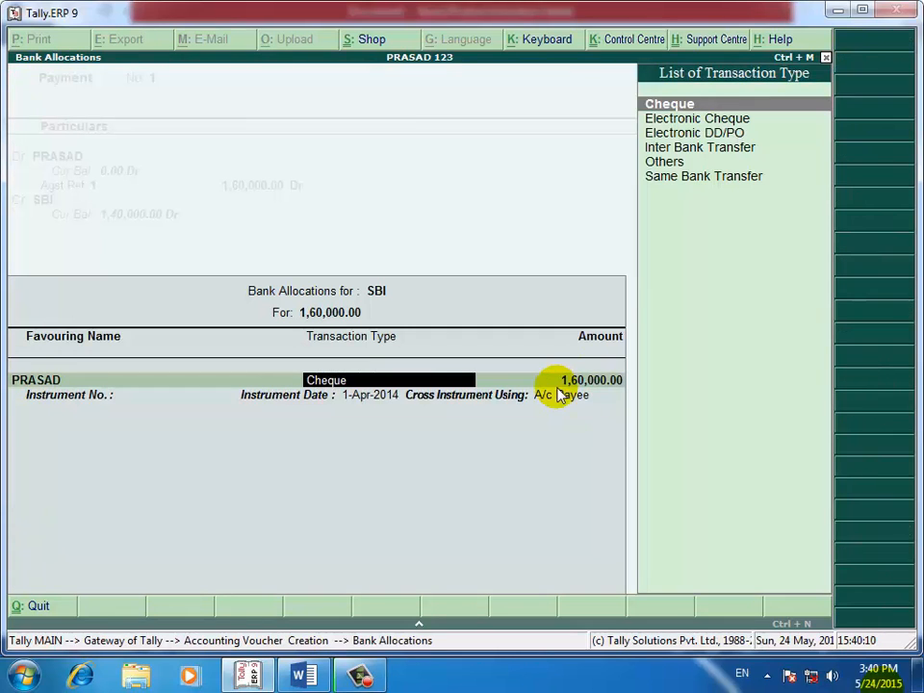
pyautogui.press('Return')
pyautogui.press('Return')
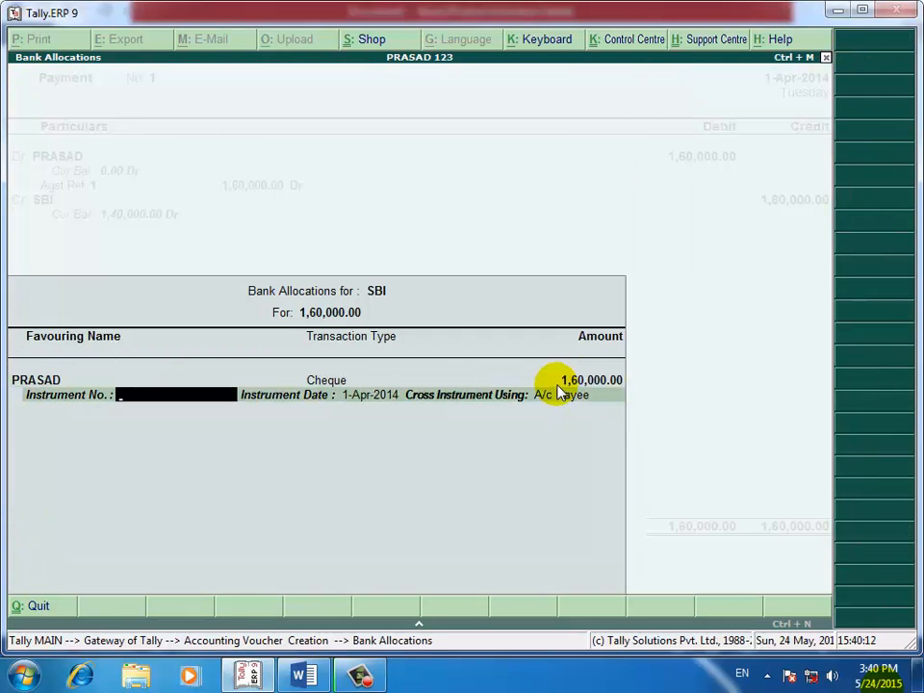
pyautogui.press('Return')
pyautogui.press('Return')
pyautogui.press('Return')
pyautogui.press('Return')
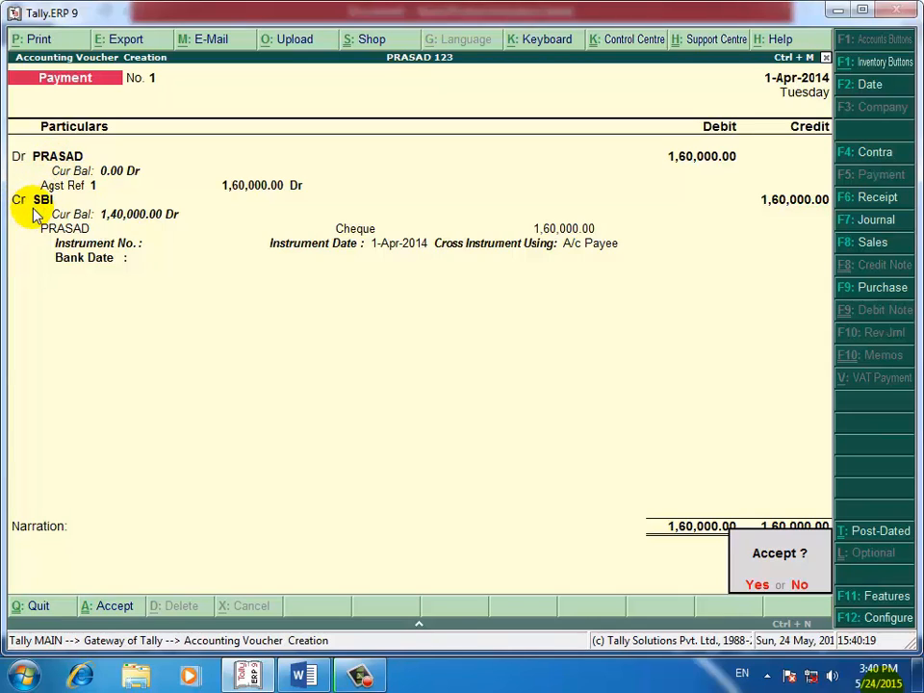
pyautogui.press('Return')
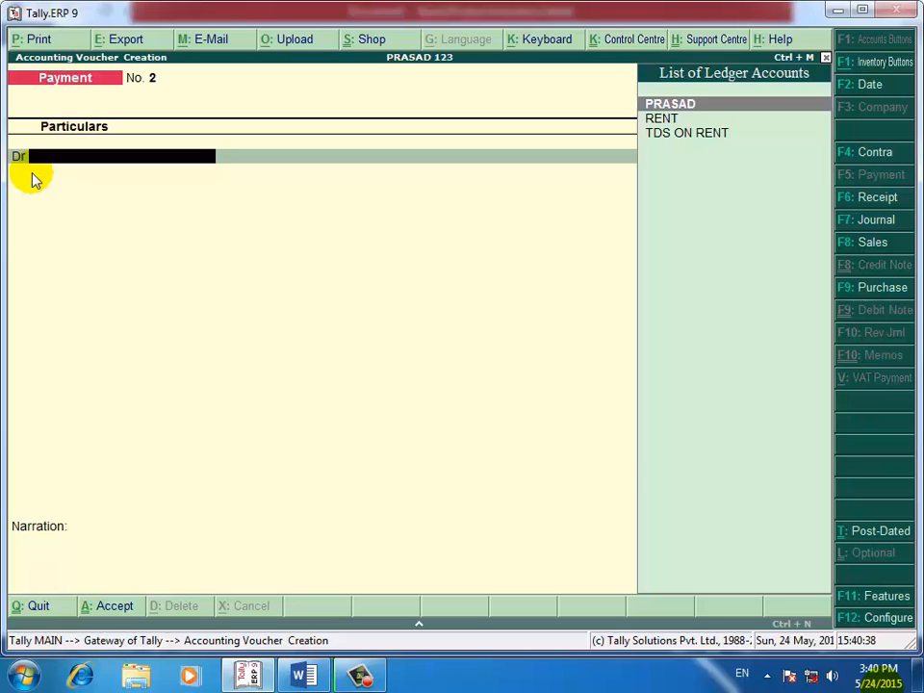
# - Debit TDS ON RENT in a new Payment voucher with Agst Ref to Jrnl / 1-1 for 40,000.00
pyautogui.write('T')
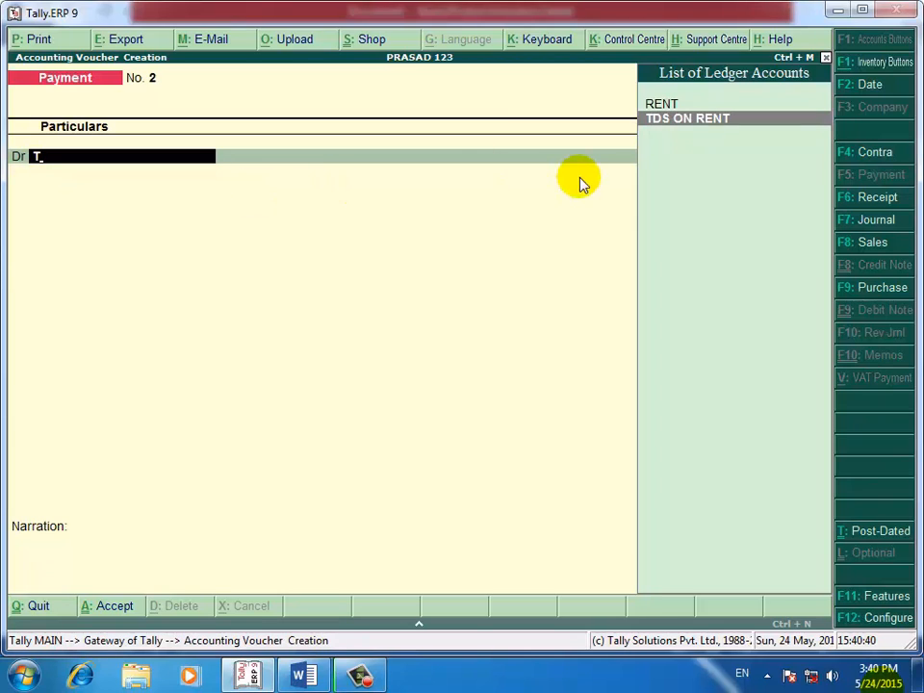
pyautogui.press('Return')
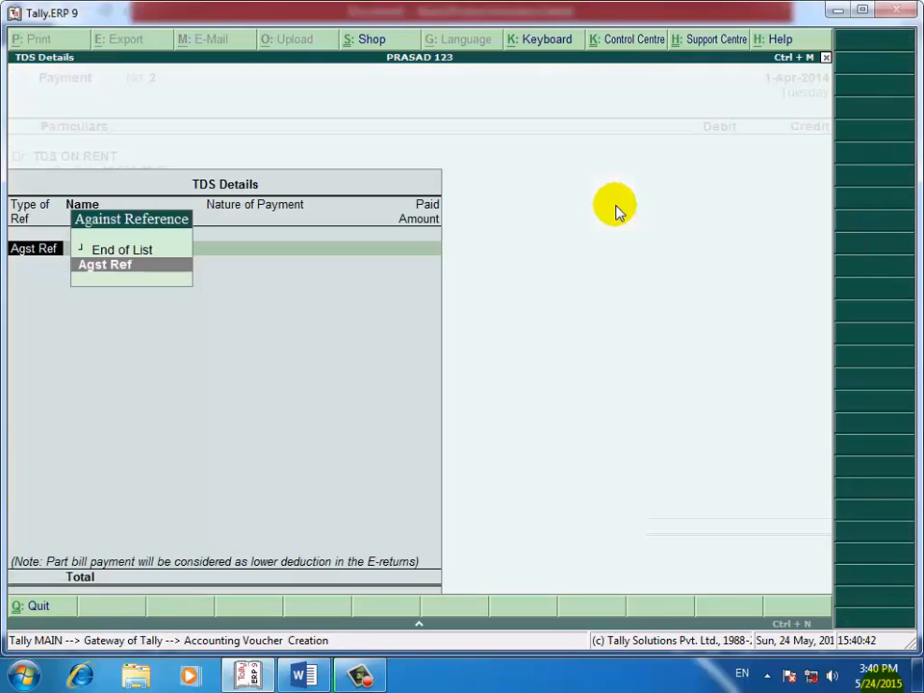
pyautogui.press('Return')
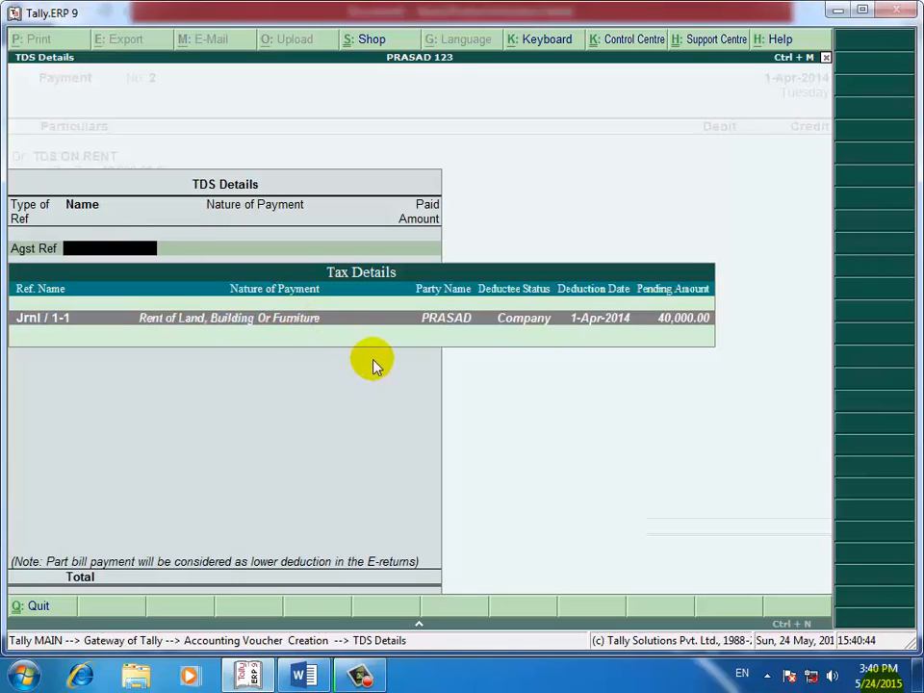
pyautogui.press('Return')
pyautogui.press('Return')
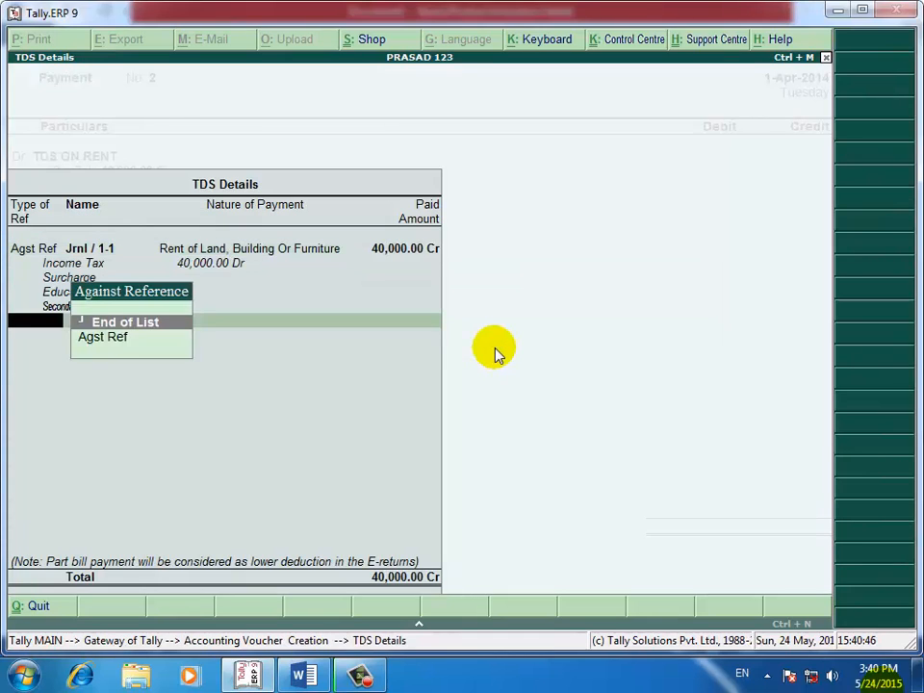
pyautogui.press('Return')
# - Credit SBI with 40,000.00 and allocate it as an A/c Payee Cheque without an instrument number
pyautogui.press('Return')
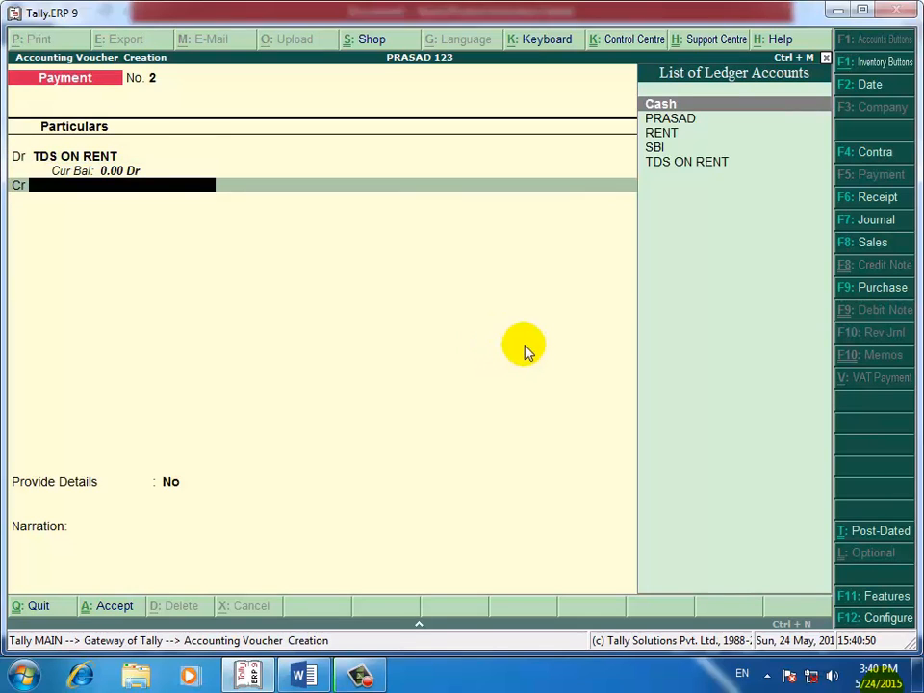
pyautogui.press('Down')
pyautogui.press('Down')
pyautogui.press('Down')
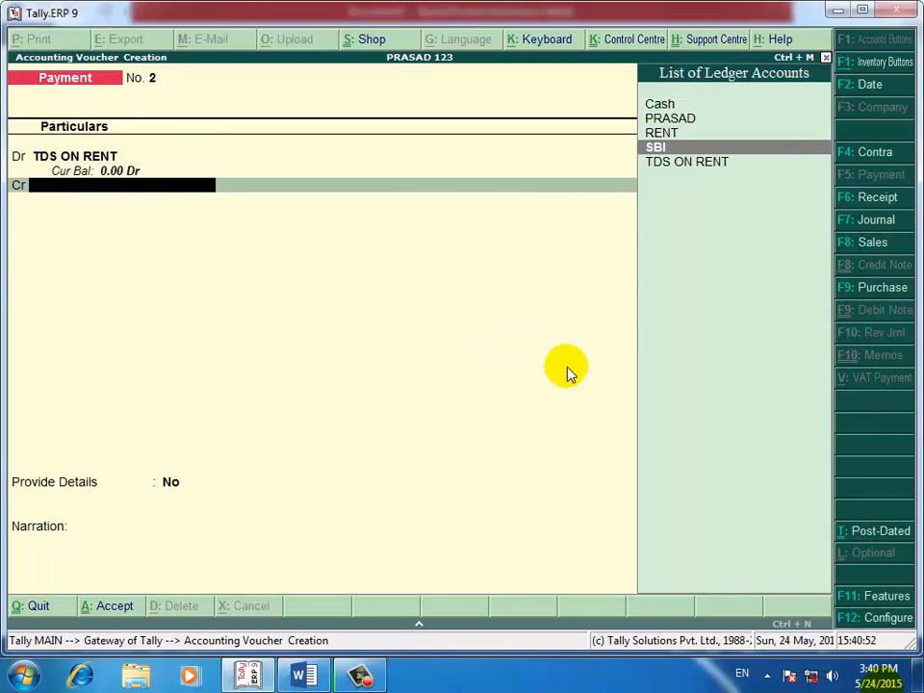
pyautogui.press('Return')
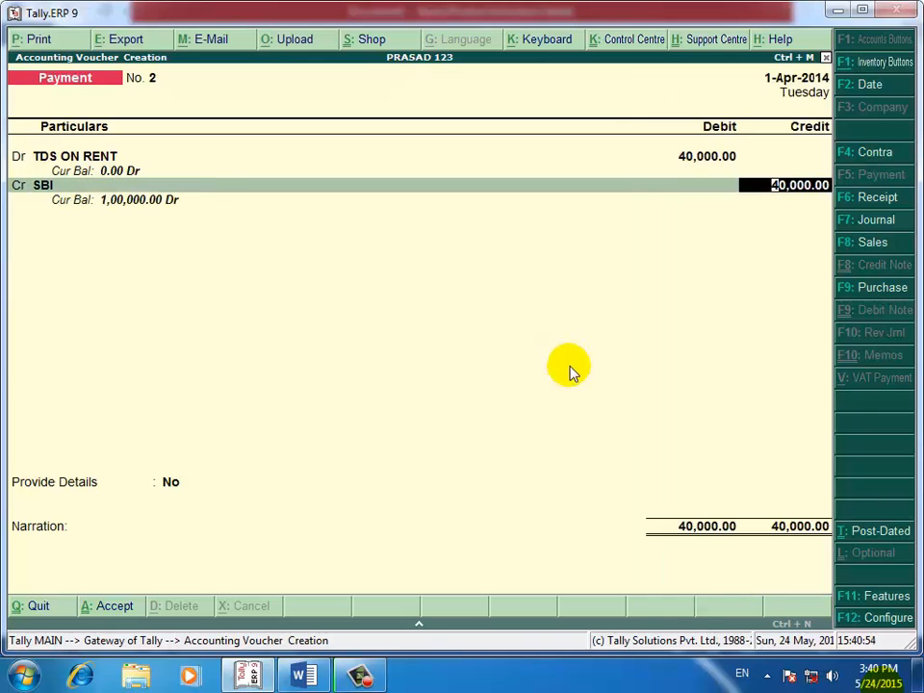
pyautogui.press('Return')
pyautogui.press('Return')
pyautogui.press('Return')
pyautogui.press('Return')
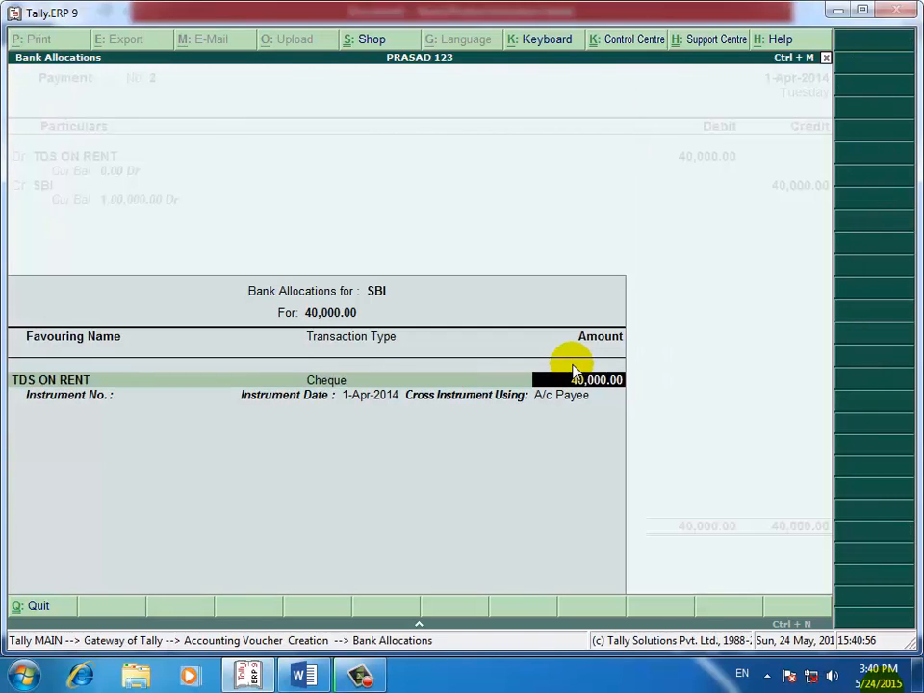
pyautogui.press('Return')
pyautogui.press('Return')
pyautogui.press('Return')
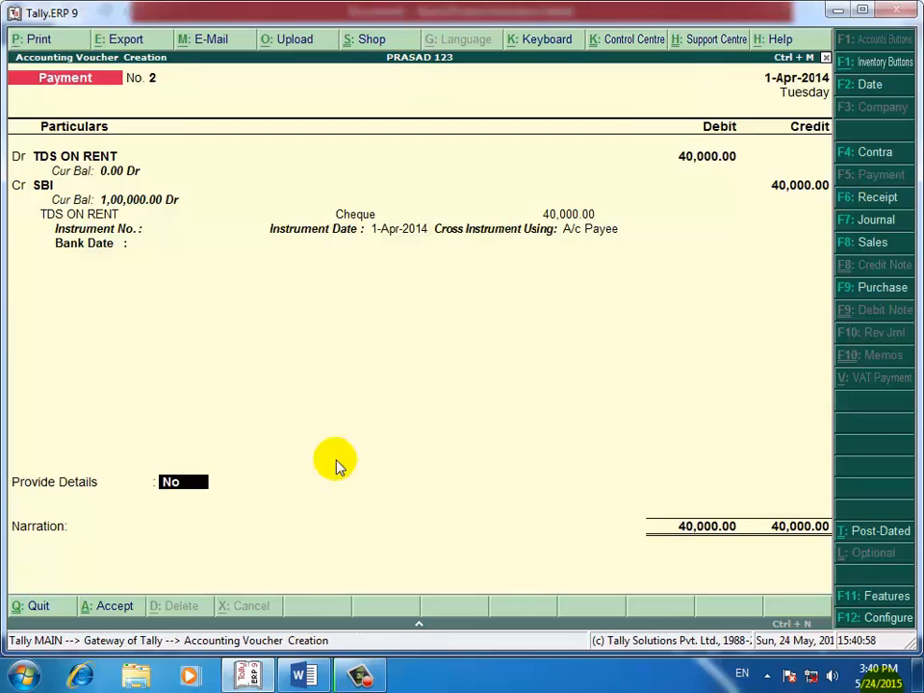
# - Set Provide Details to Yes and set the TDS payment period from 1-Apr-2014 to 1-Jul-2014
pyautogui.write('Y')
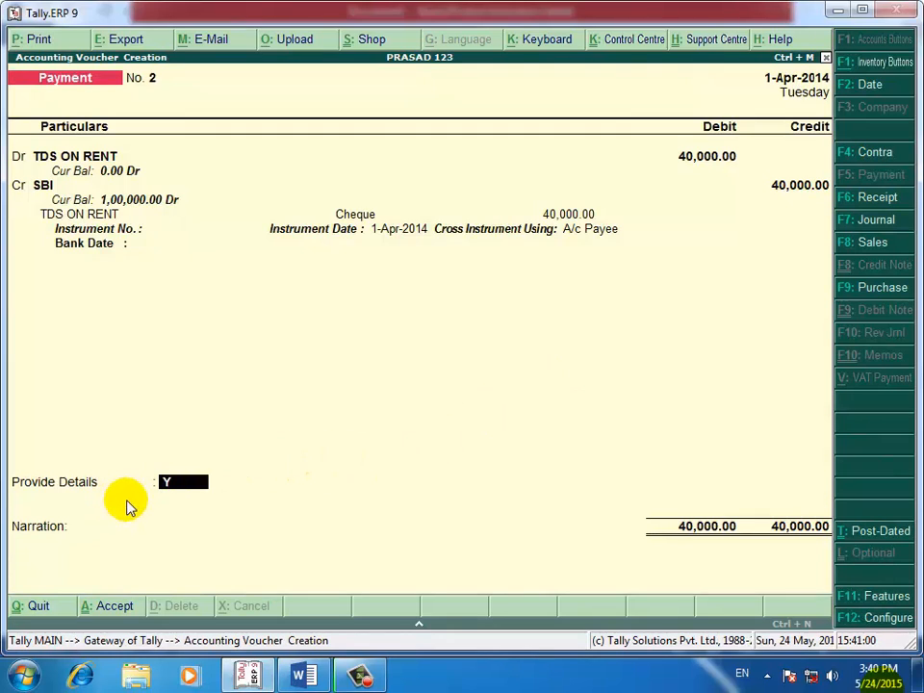
pyautogui.press('Return')
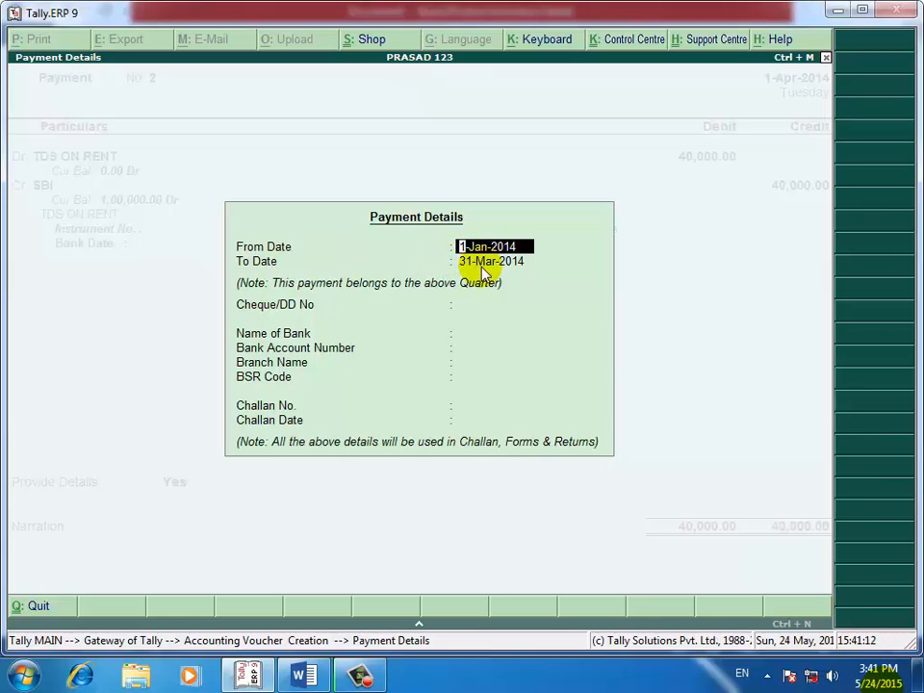
pyautogui.write('1')
pyautogui.press('Return')
pyautogui.write('1')
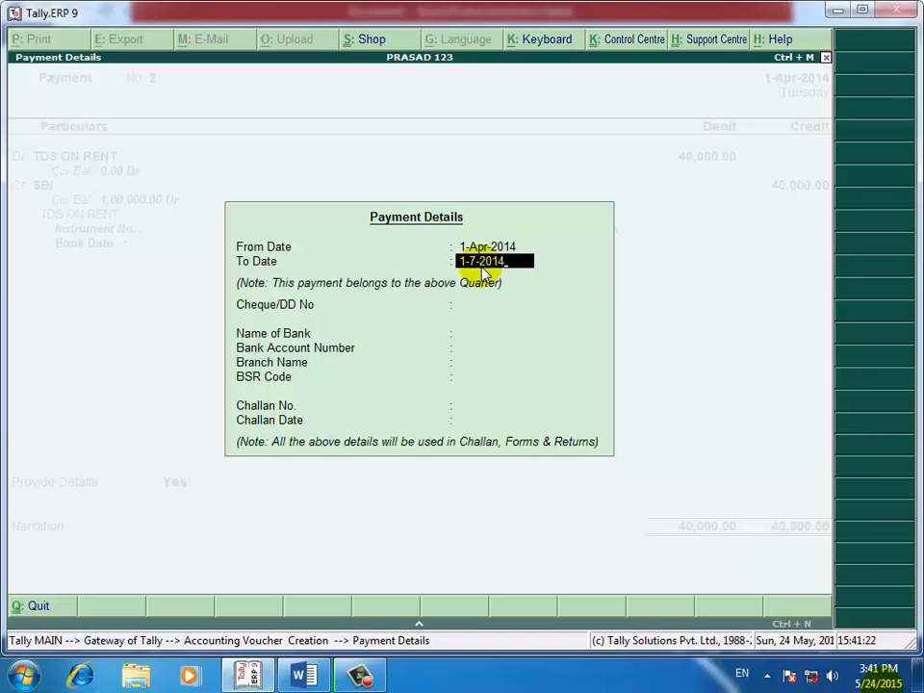
pyautogui.press('Return')
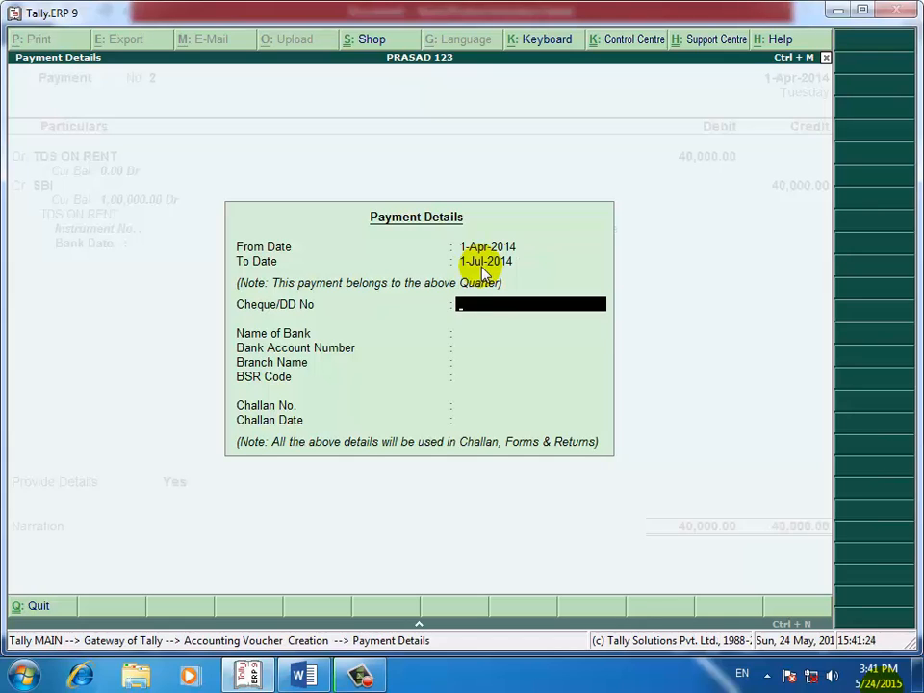
# - Choose SBI as the Name of Bank, leave the remaining cheque, account and challan fields blank, and complete the payment details
pyautogui.press('Return')
pyautogui.press('Down')
pyautogui.press('Return')
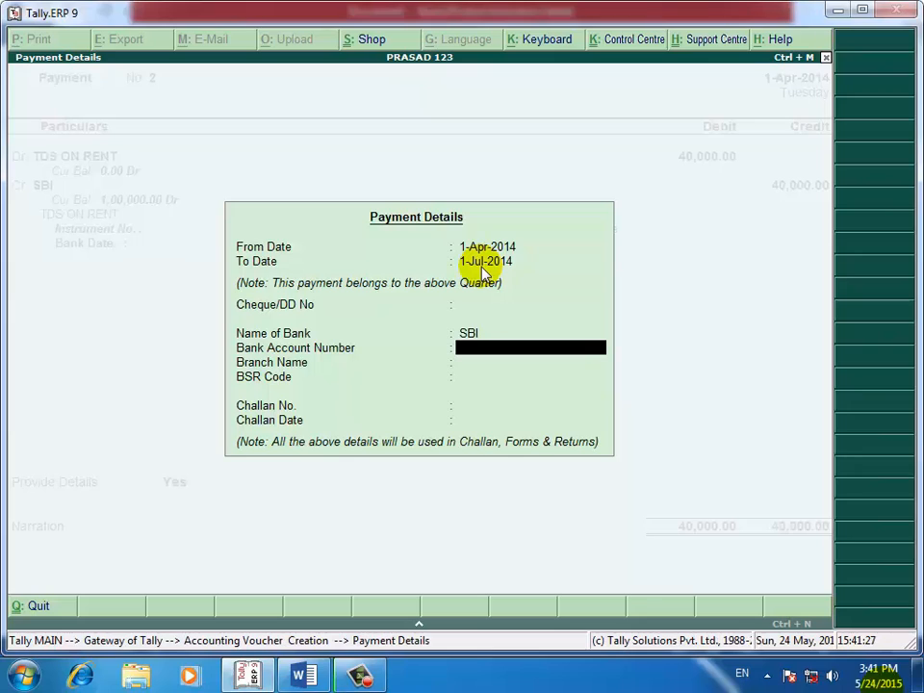
pyautogui.press('Return')
pyautogui.press('Return')
pyautogui.press('Return')
pyautogui.press('Return')
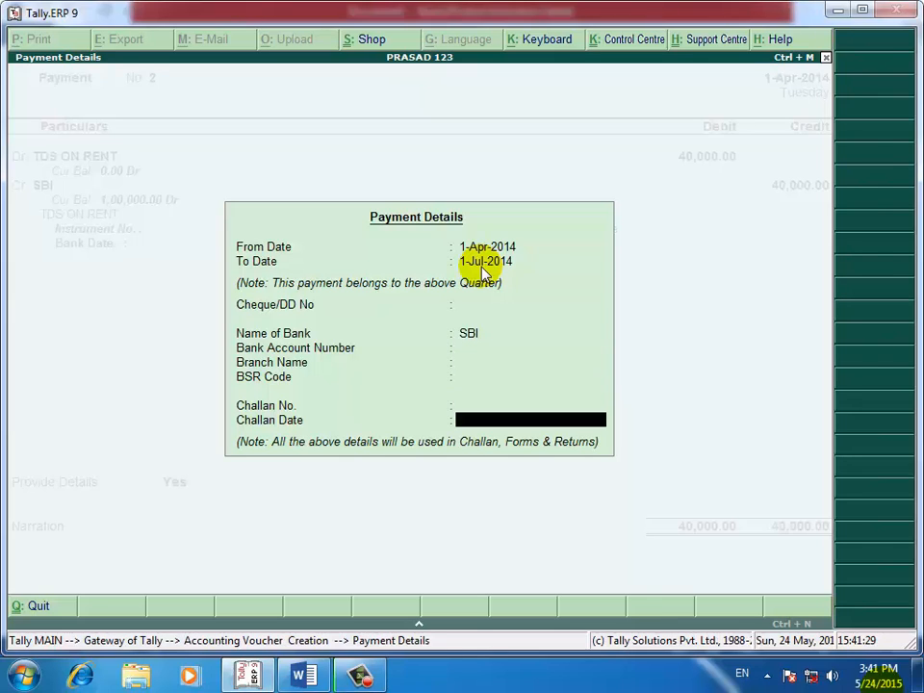
pyautogui.press('Return')
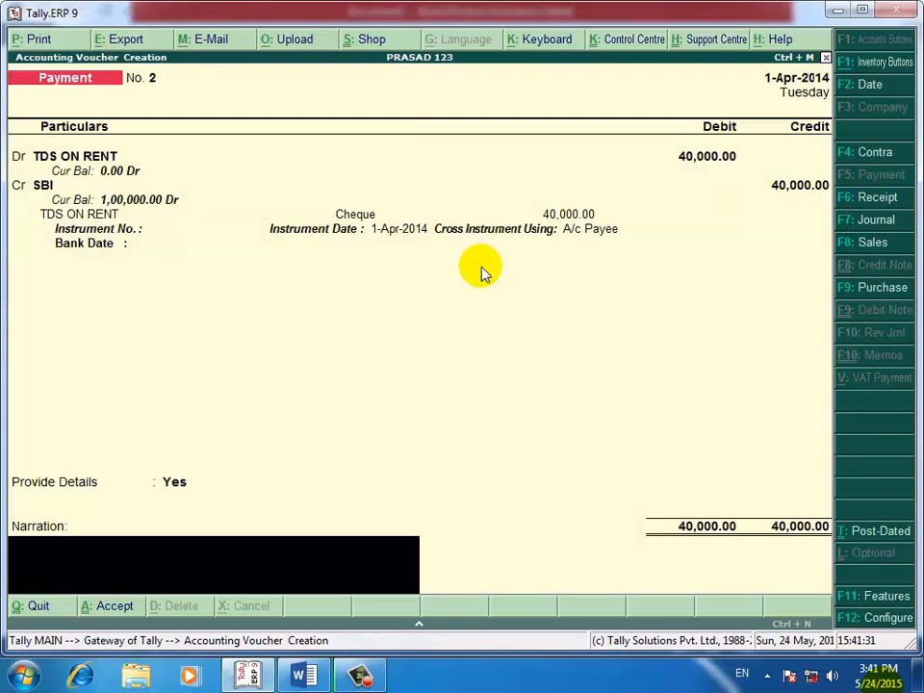
# - Leave the narration blank, save the TDS payment voucher, and return to the Gateway of Tally
pyautogui.press('Return')
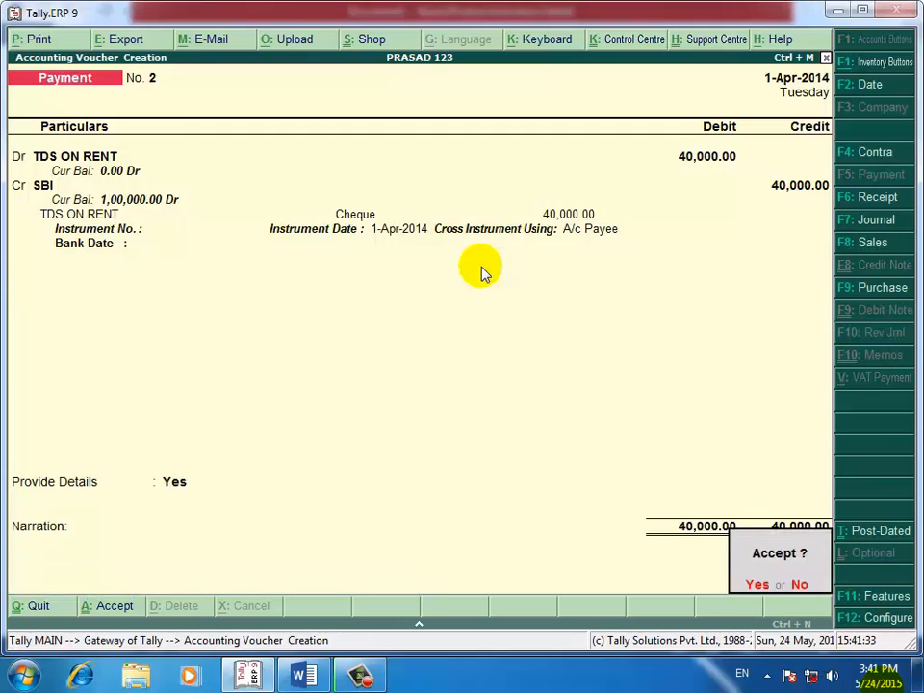
pyautogui.press('Return')
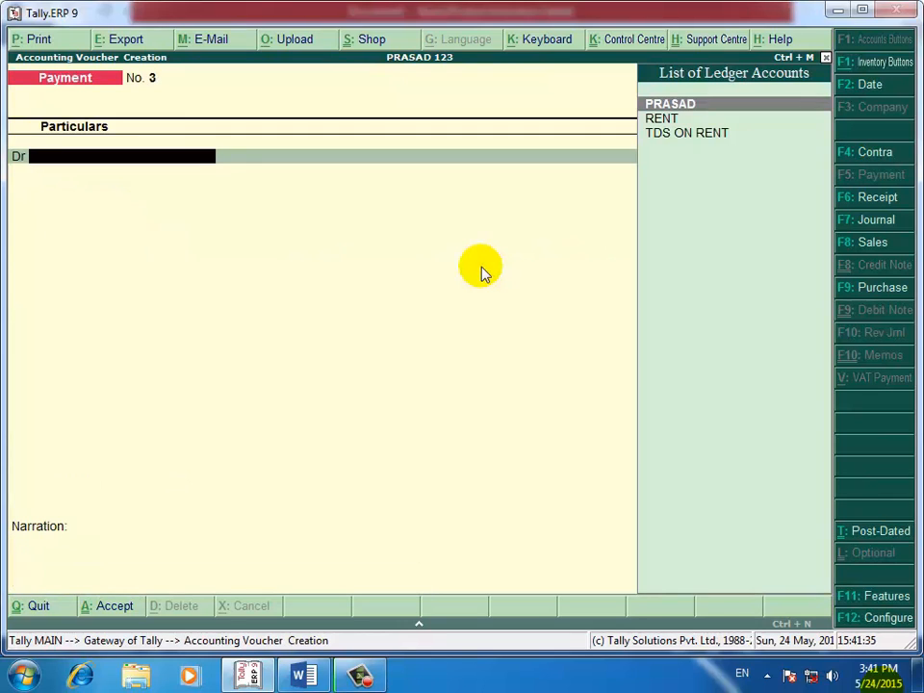
pyautogui.press('Escape')
pyautogui.press('Return')
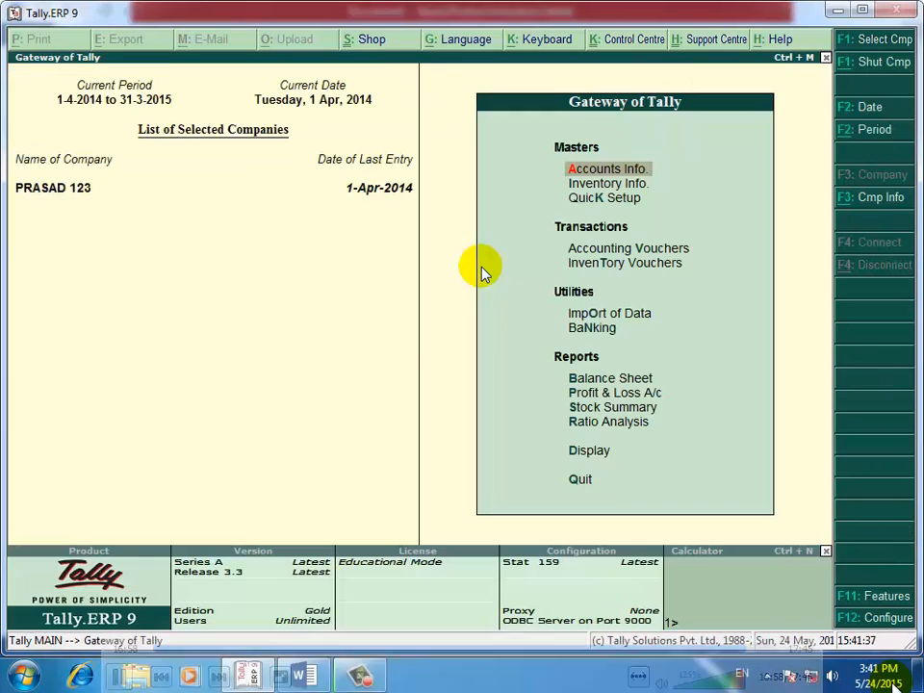
# - View the Balance Sheet in detailed form to check Duties & Taxes and Sundry Creditors under Current Liabilities, and close it
pyautogui.press('Down')
pyautogui.press('Down')
pyautogui.press('Down')
pyautogui.press('Down')
pyautogui.press('Down')
pyautogui.press('Down')
pyautogui.press('Down')
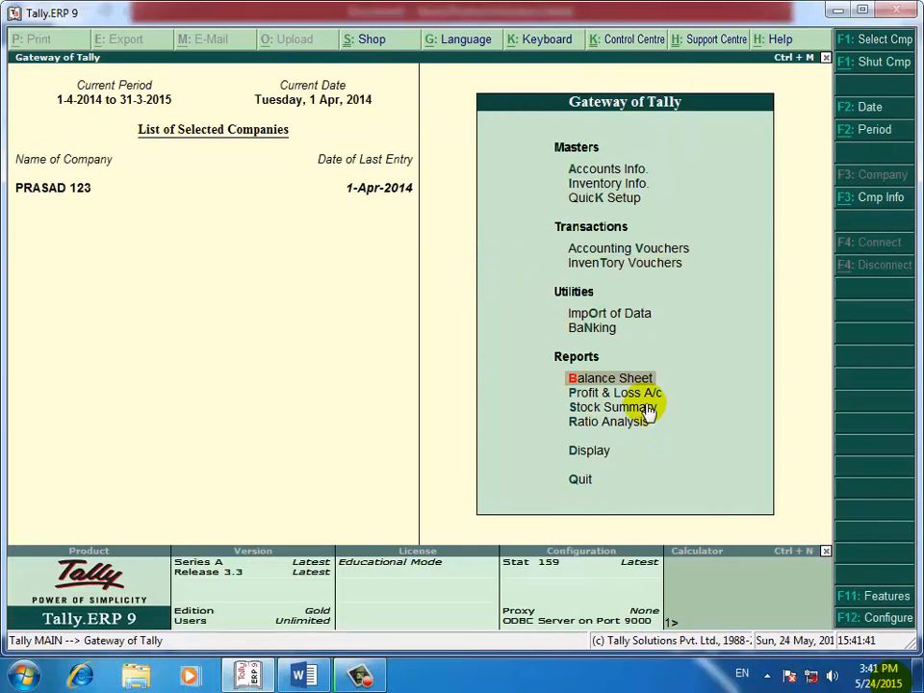
pyautogui.press('Return')
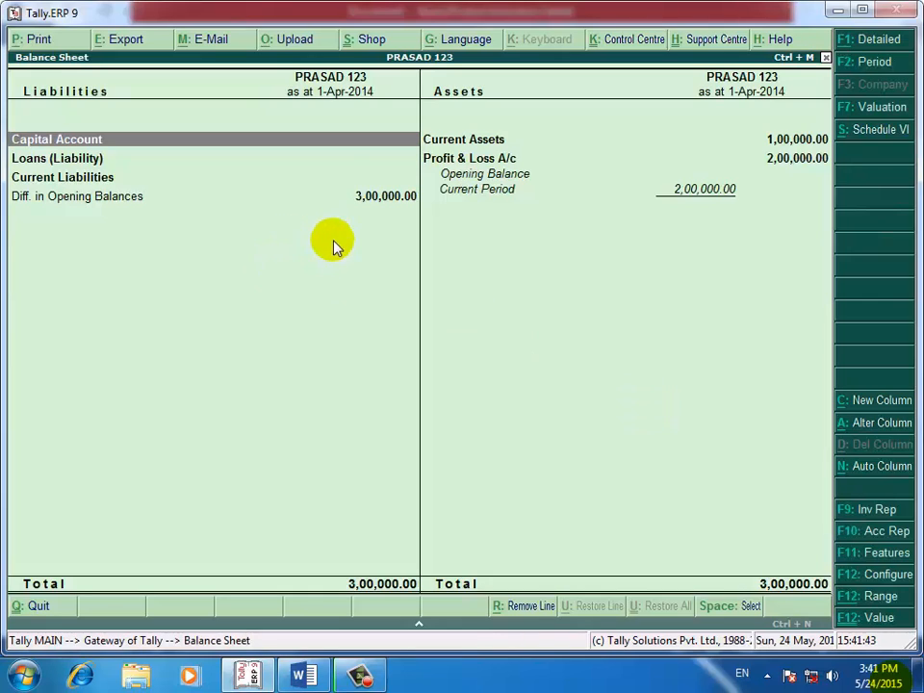
pyautogui.hotkey('alt', 'F1')
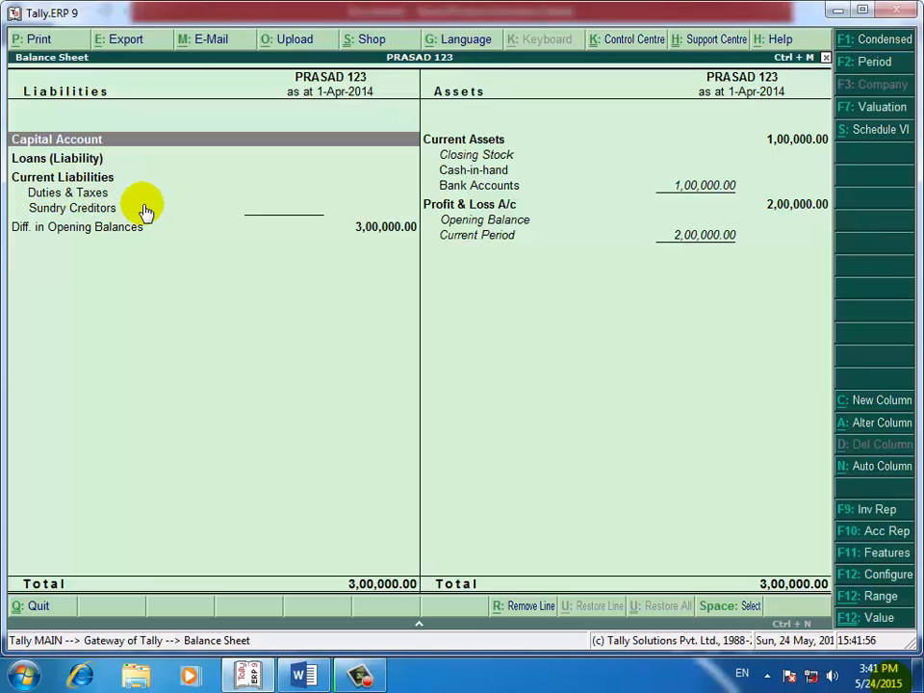
pyautogui.press('Escape')
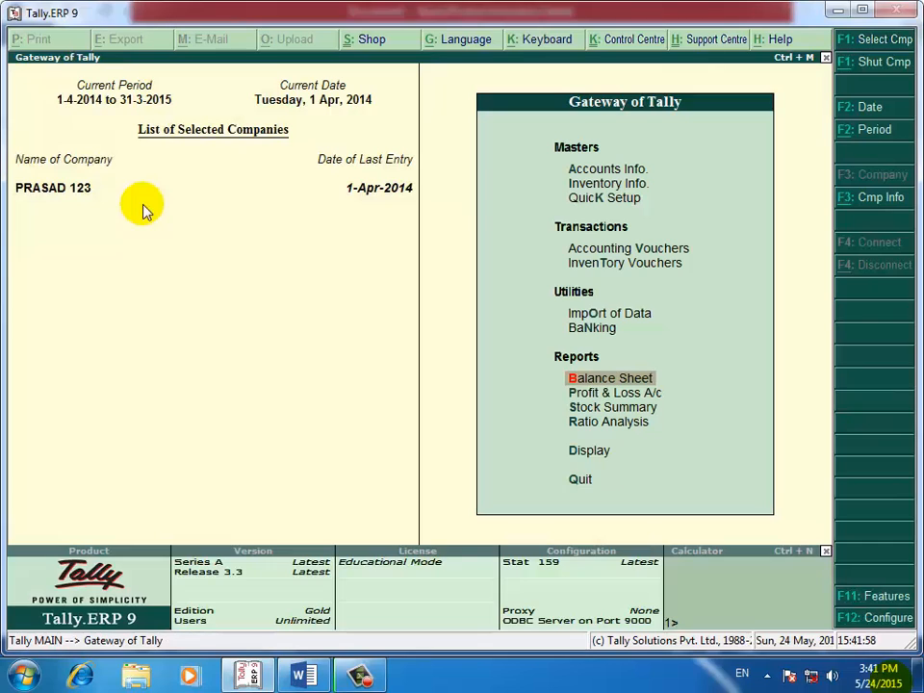
# - Display the TDS Computation report from the statutory TDS reports
pyautogui.press('Down')
pyautogui.press('Up')
pyautogui.press('Up')
pyautogui.press('Down')
pyautogui.press('Down')
pyautogui.press('Down')
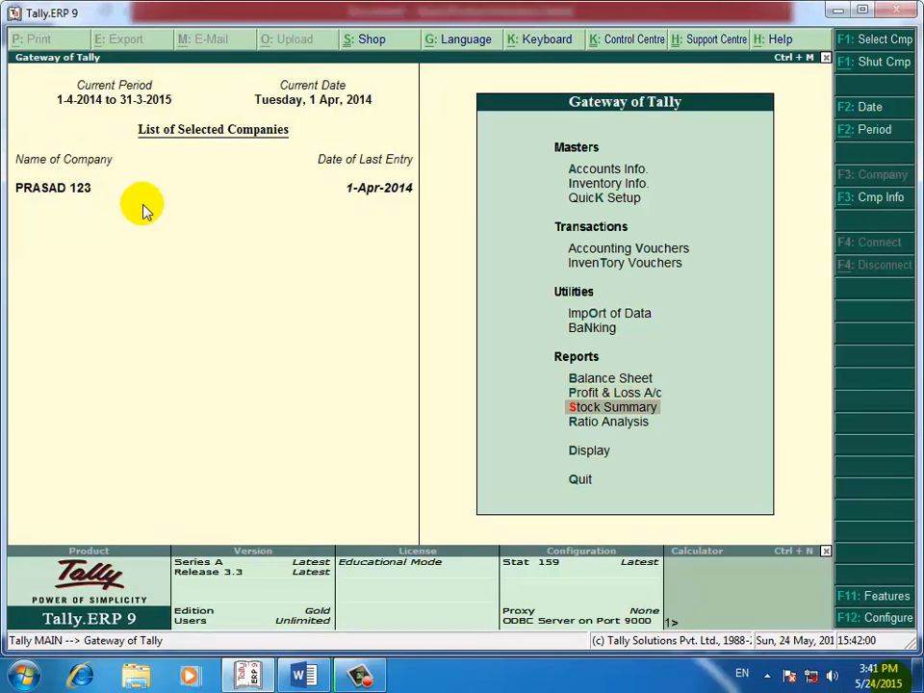
pyautogui.press('Down')
pyautogui.press('Down')
pyautogui.press('Return')
pyautogui.press('Down')
pyautogui.press('Down')
pyautogui.press('Down')
pyautogui.press('Down')
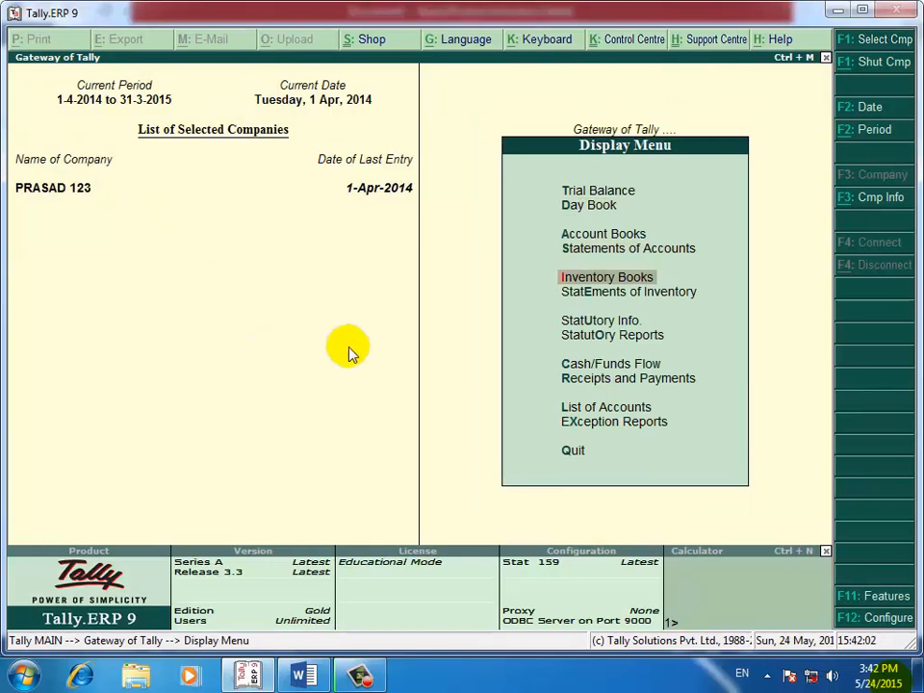
pyautogui.press('Down')
pyautogui.press('Down')
pyautogui.press('Down')
pyautogui.press('Return')
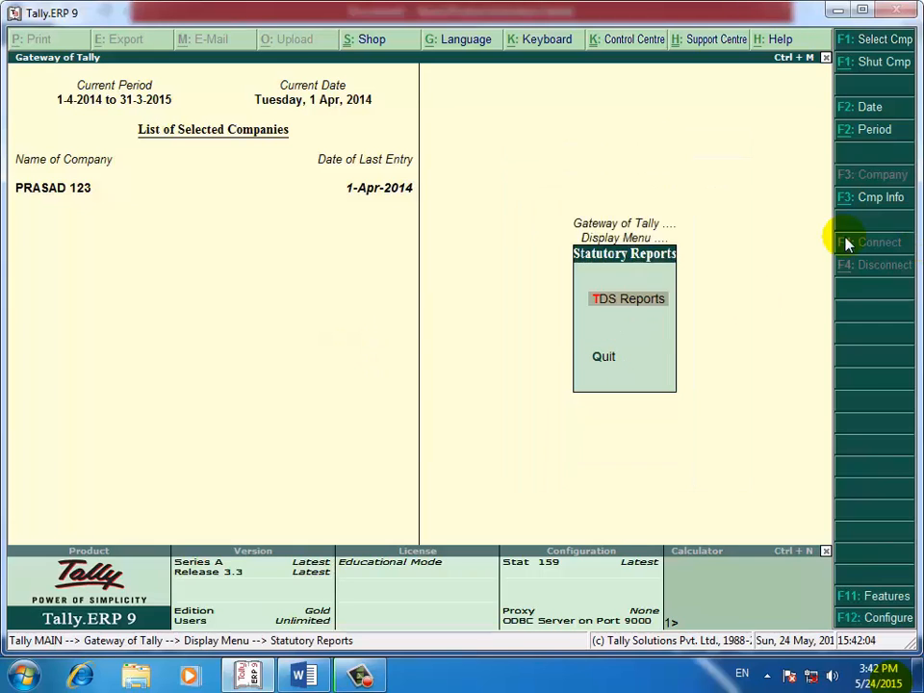
pyautogui.press('Return')
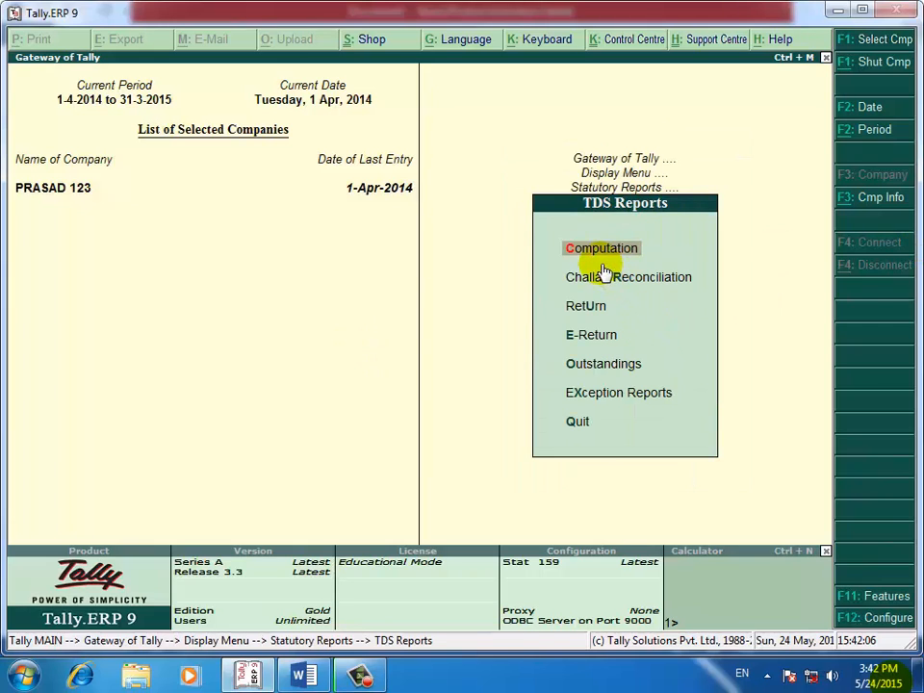
pyautogui.press('Return')
# - Examine the Deduction Details, Paid and Balance Payable lines of the TDS Computation, and return to the Gateway of Tally
pyautogui.press('Down')
pyautogui.press('Down')
pyautogui.press('Down')
pyautogui.press('Down')
pyautogui.press('Down')
pyautogui.press('Down')
pyautogui.press('Down')
pyautogui.press('Down')
pyautogui.press('Down')
pyautogui.press('Down')
pyautogui.press('Down')
pyautogui.press('Down')
pyautogui.press('Down')
pyautogui.press('Down')
pyautogui.press('Down')
pyautogui.press('Down')
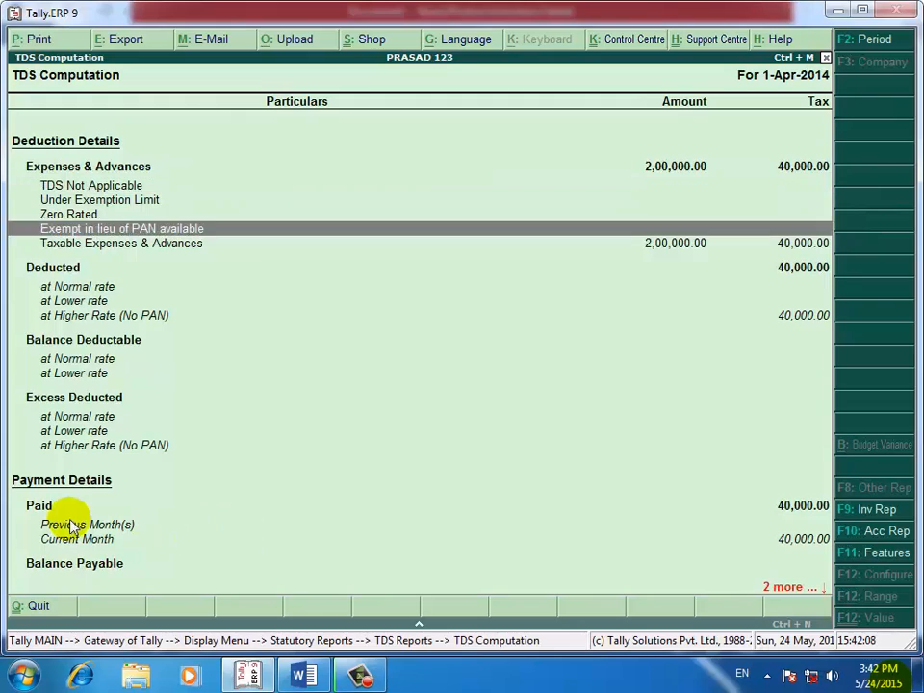
pyautogui.press('Down')
pyautogui.press('Down')
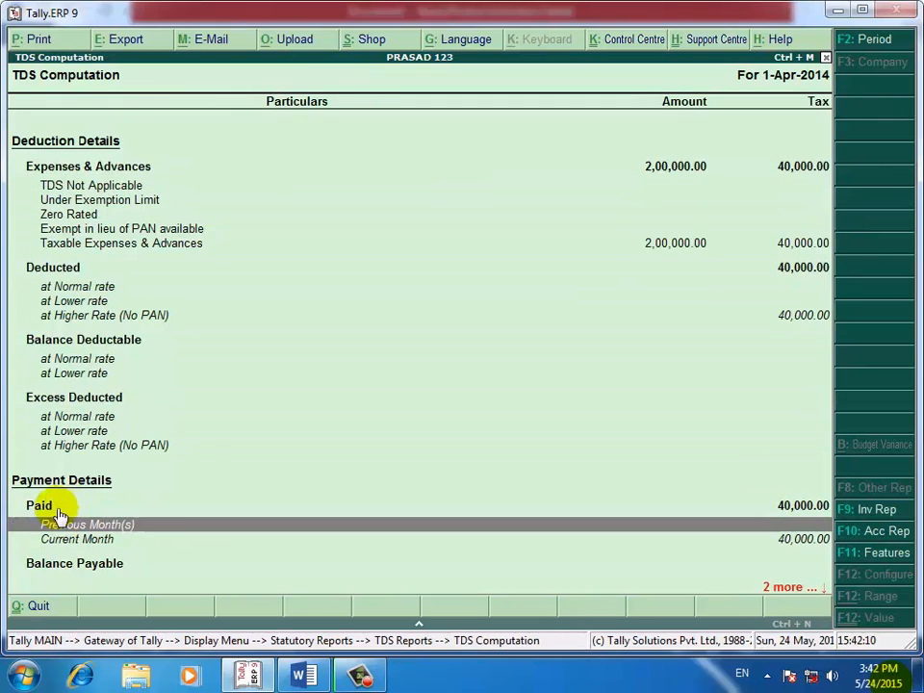
pyautogui.press('Down')
pyautogui.press('Down')
pyautogui.press('Down')
pyautogui.press('Down')
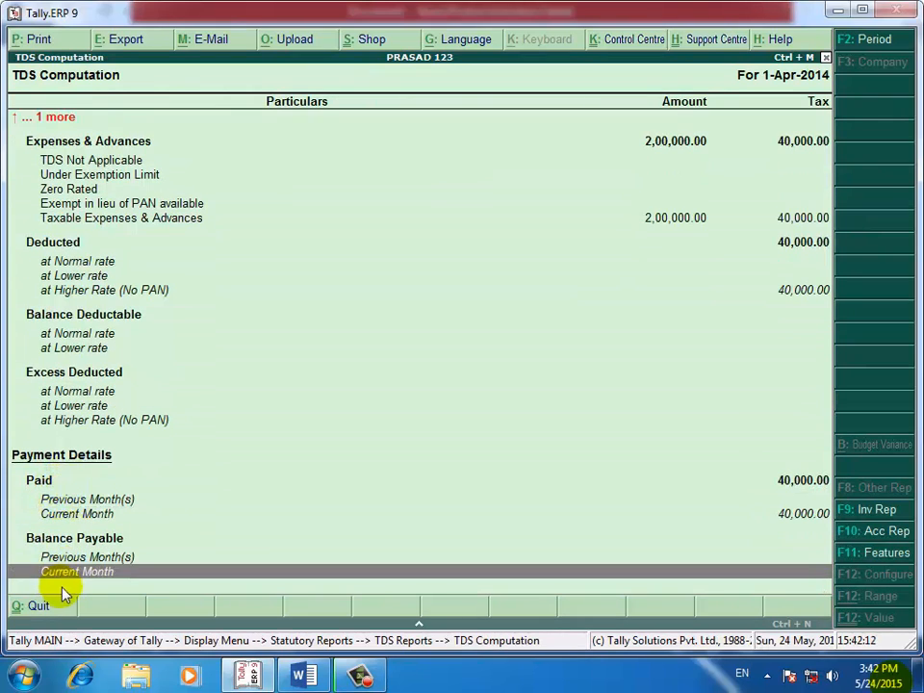
pyautogui.press('Up')
pyautogui.press('Up')
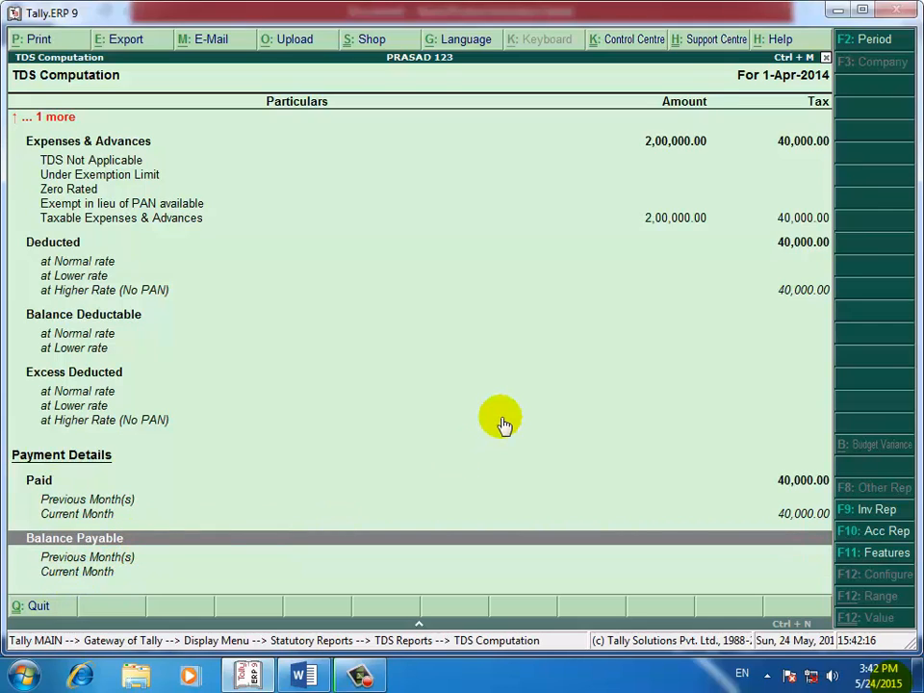
pyautogui.press('Escape')
pyautogui.press('Escape')
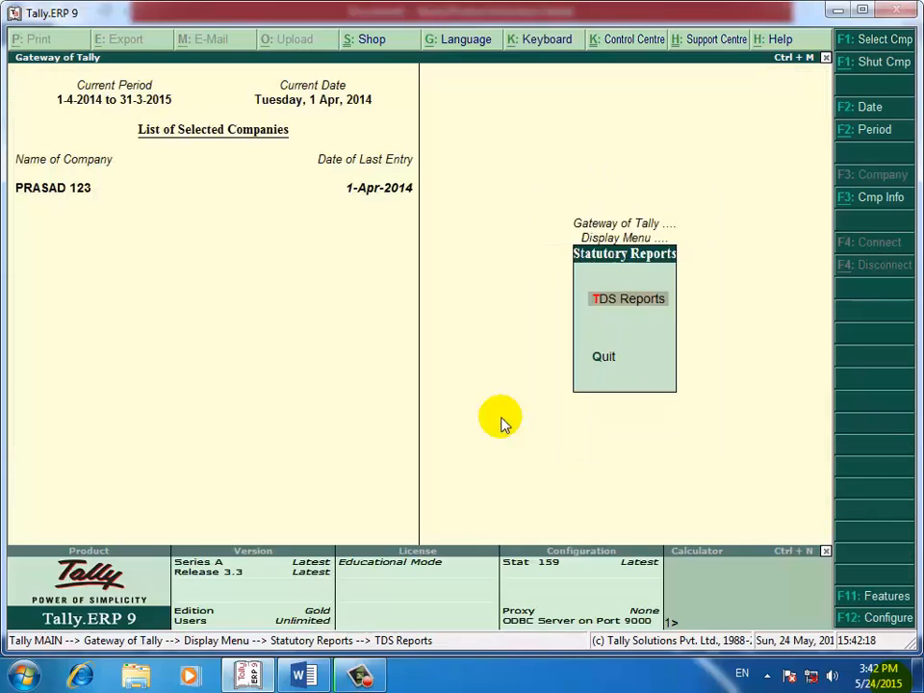
pyautogui.press('Escape')
pyautogui.press('Escape')
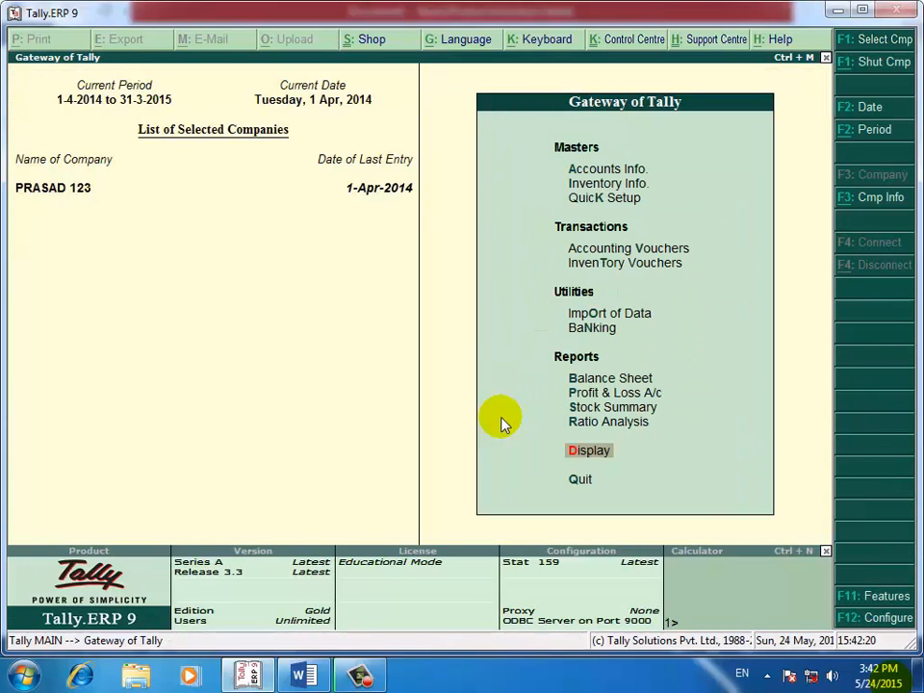
pyautogui.click(360, 677)
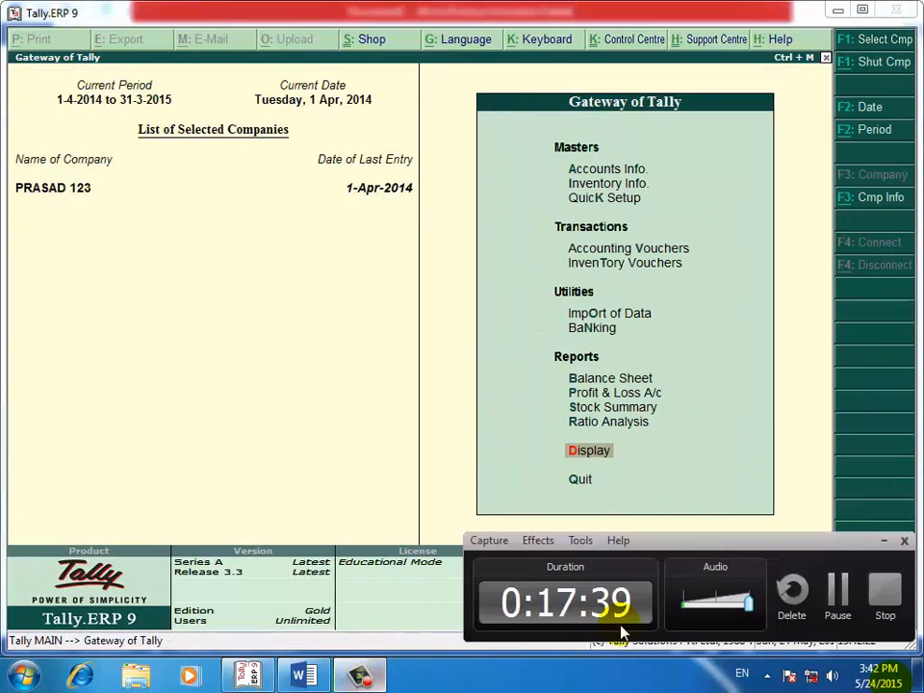